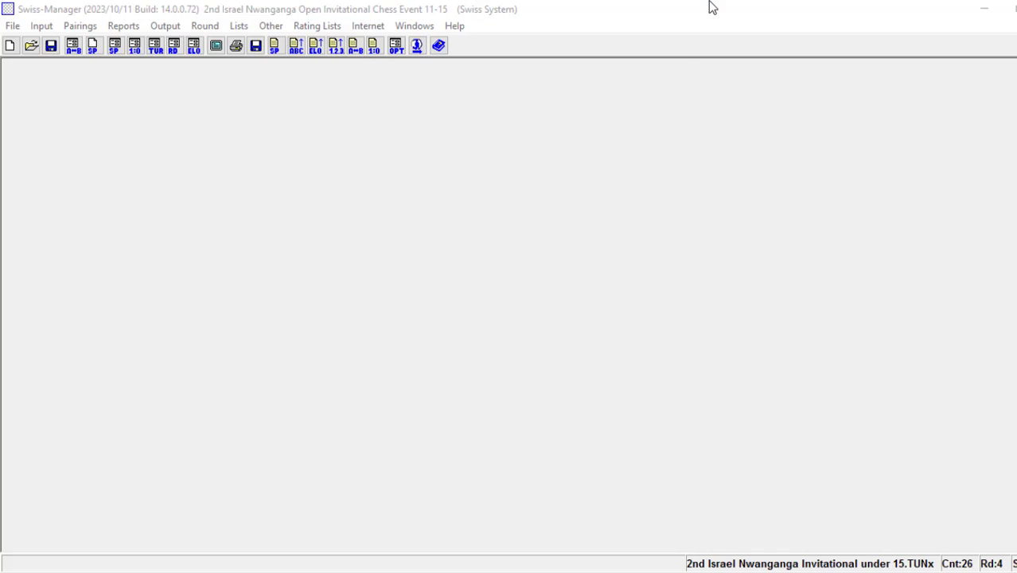
Step: Create a new tournament of type Swiss System for Teams, saved under the file name JJC Team Chess Tournament
click(566, 362)
click(13, 27)
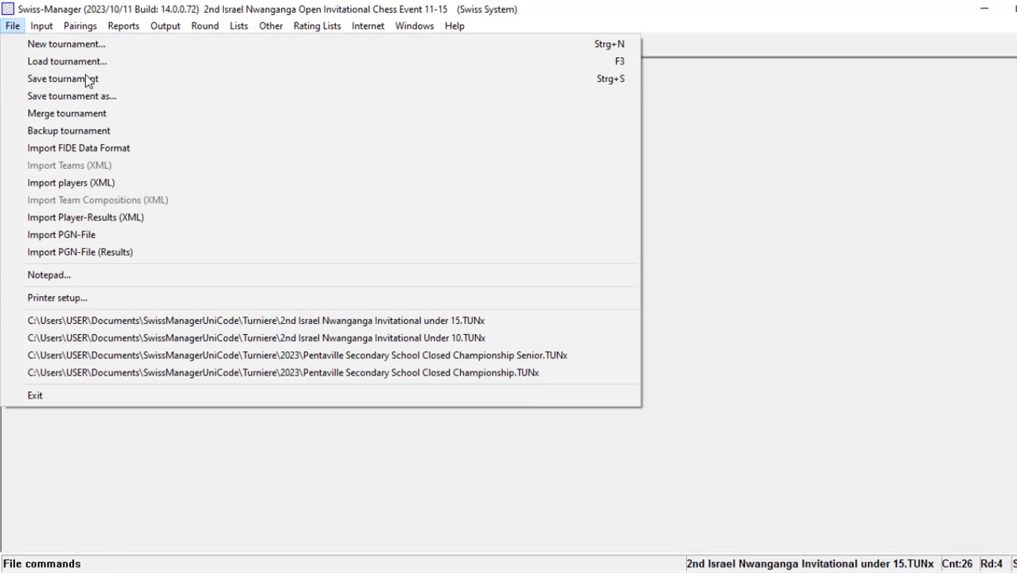
click(86, 46)
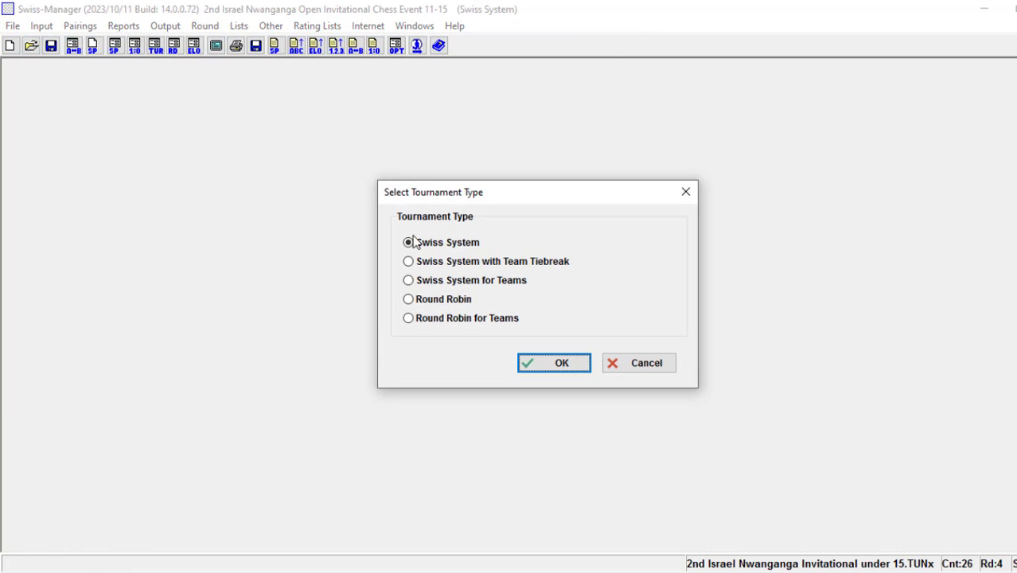
click(476, 282)
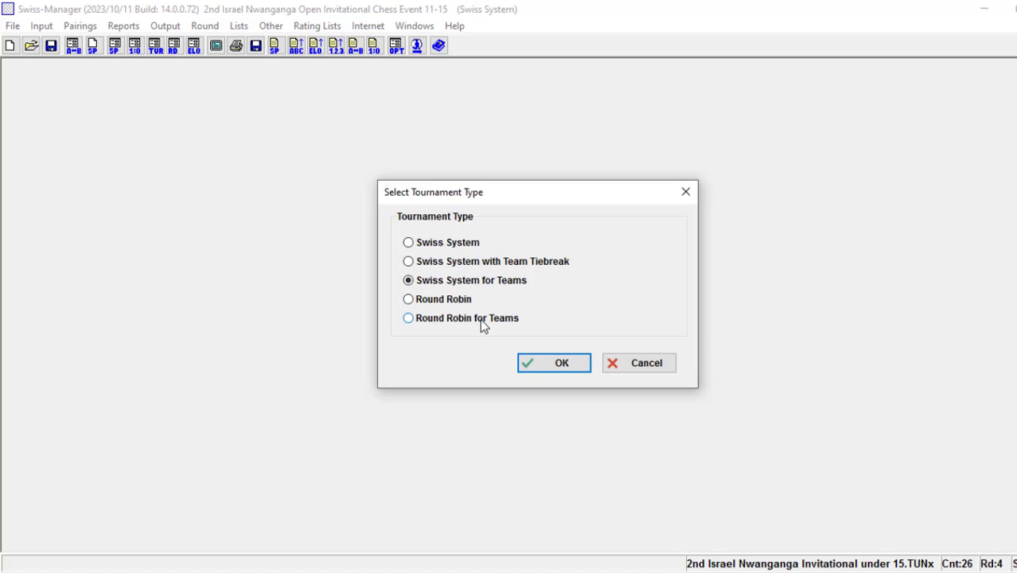
click(554, 364)
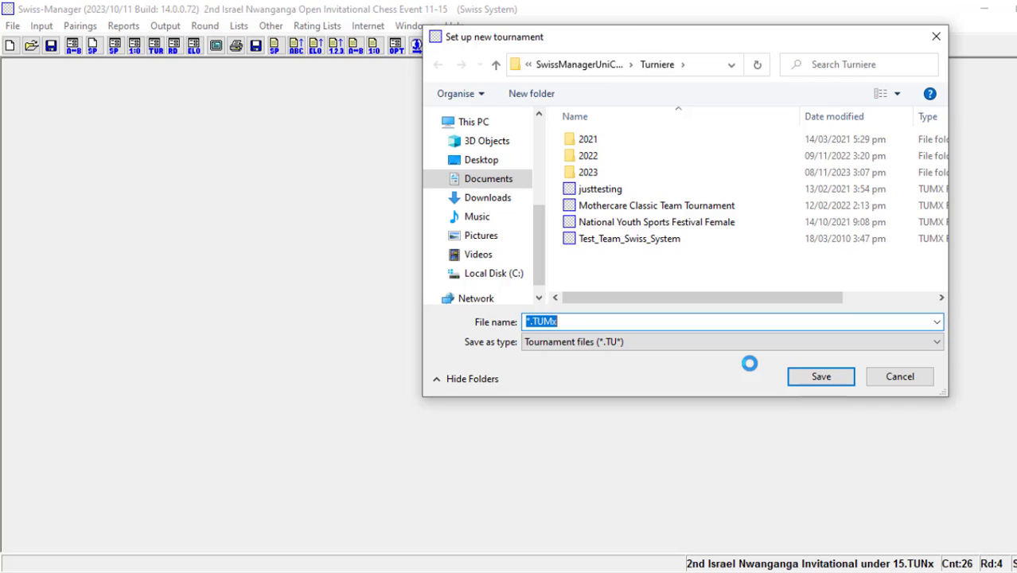
text(JJC Team Chess Tournament)
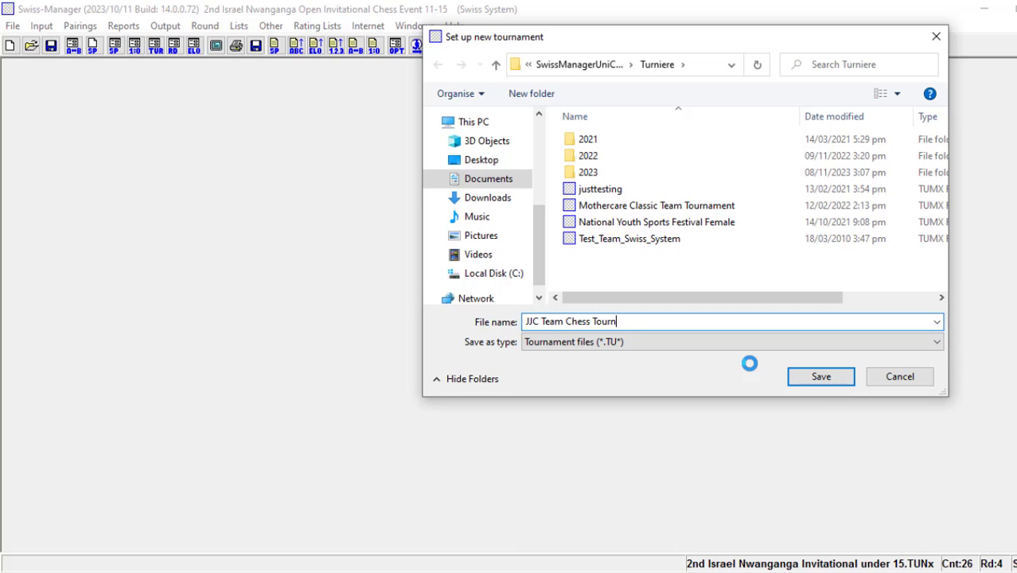
click(820, 379)
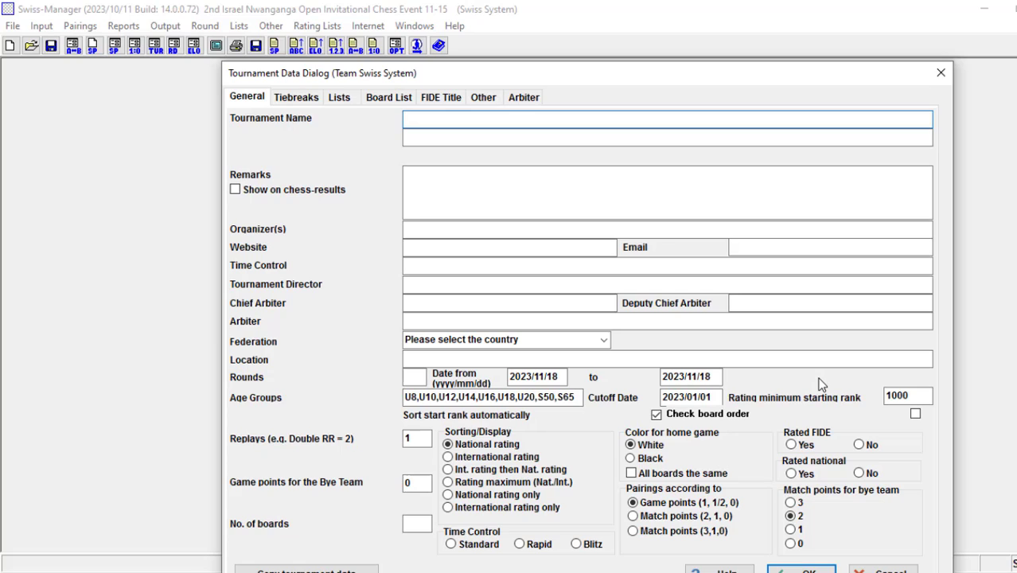
Step: Enter JJC Team Chess tournament as the tournament name, JJC as organizer and 15mins+10secs as the time control
text(JJC Team Chess tournament)
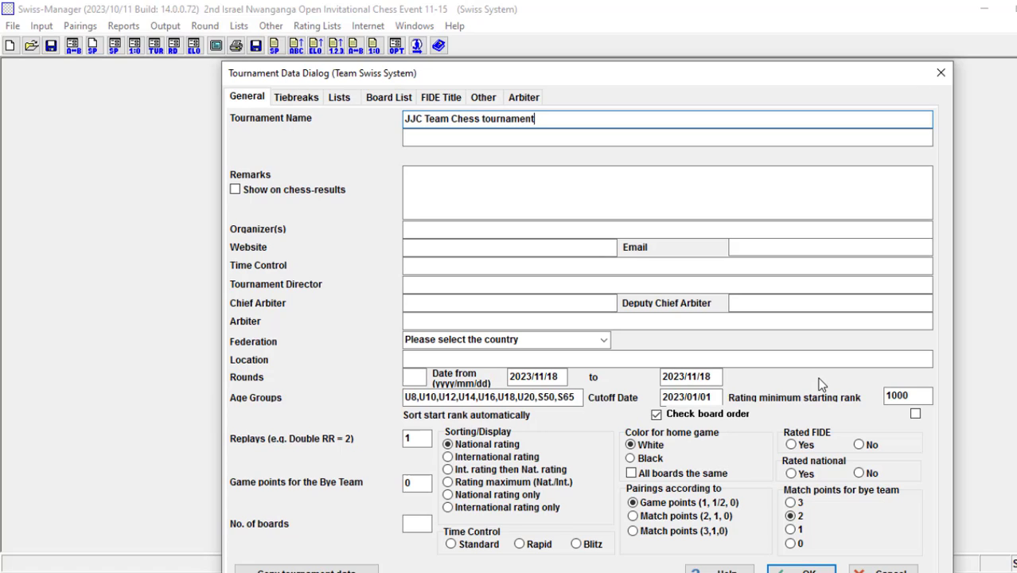
click(537, 236)
text(JJC)
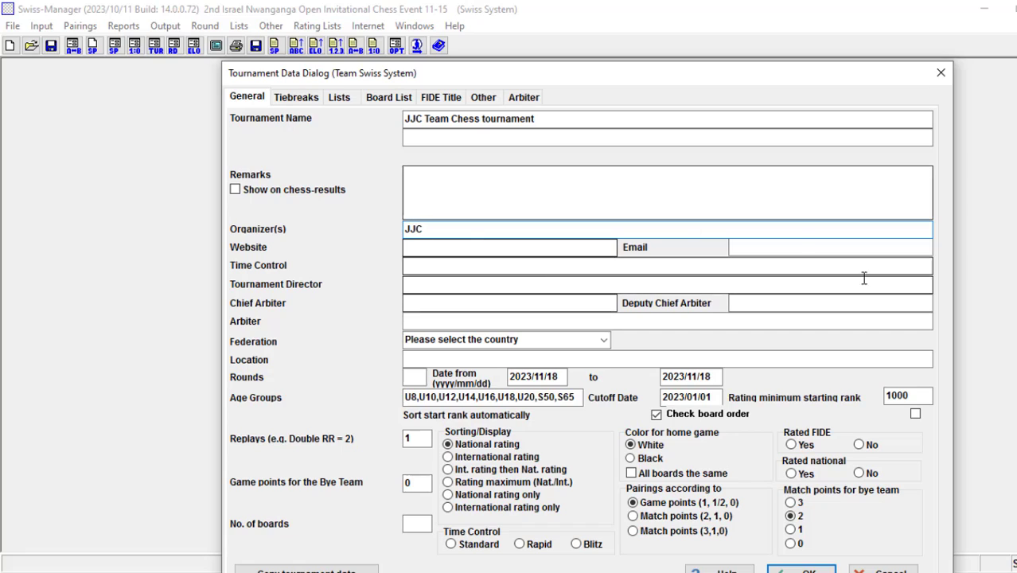
click(448, 268)
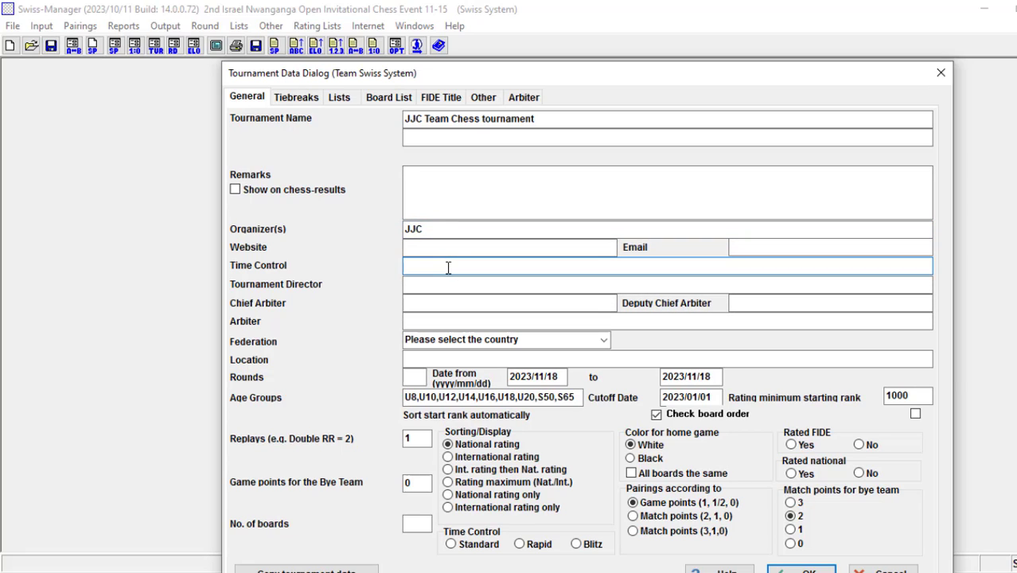
text(15mins+10secs)
Step: Fill in the names of the tournament director and the chief arbiter
click(427, 284)
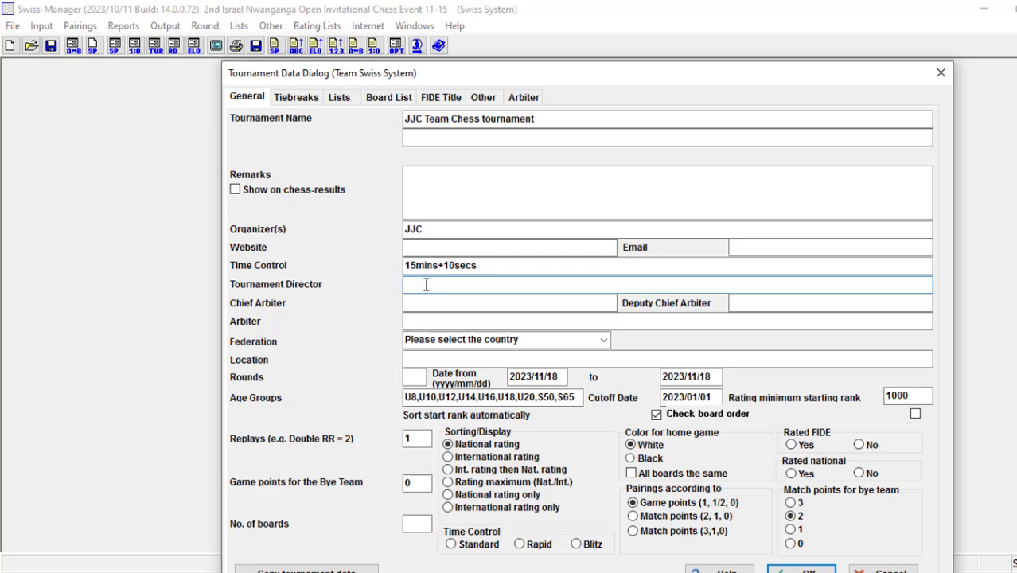
text(Mr. Jake)
click(423, 304)
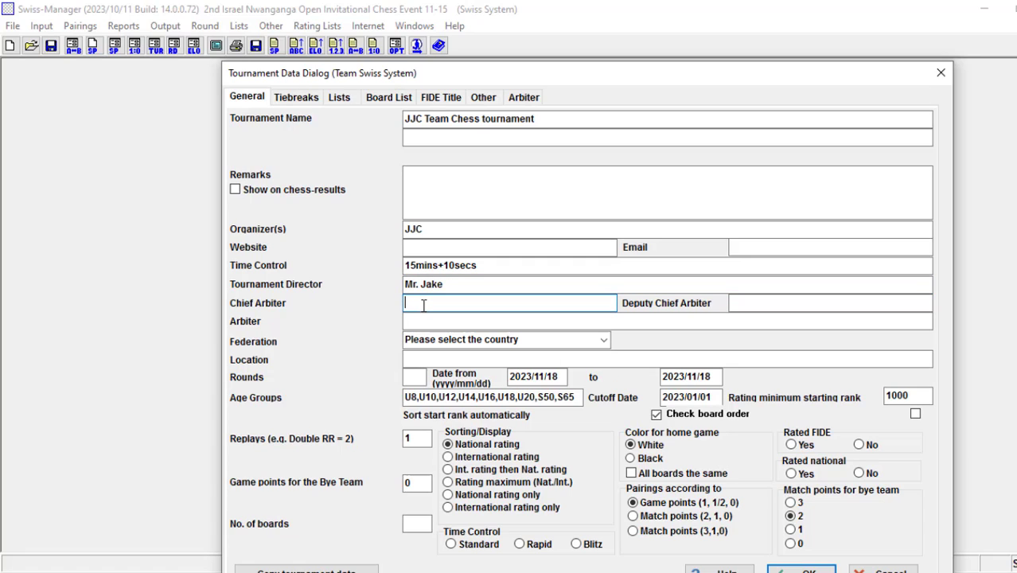
text(Chief Whales)
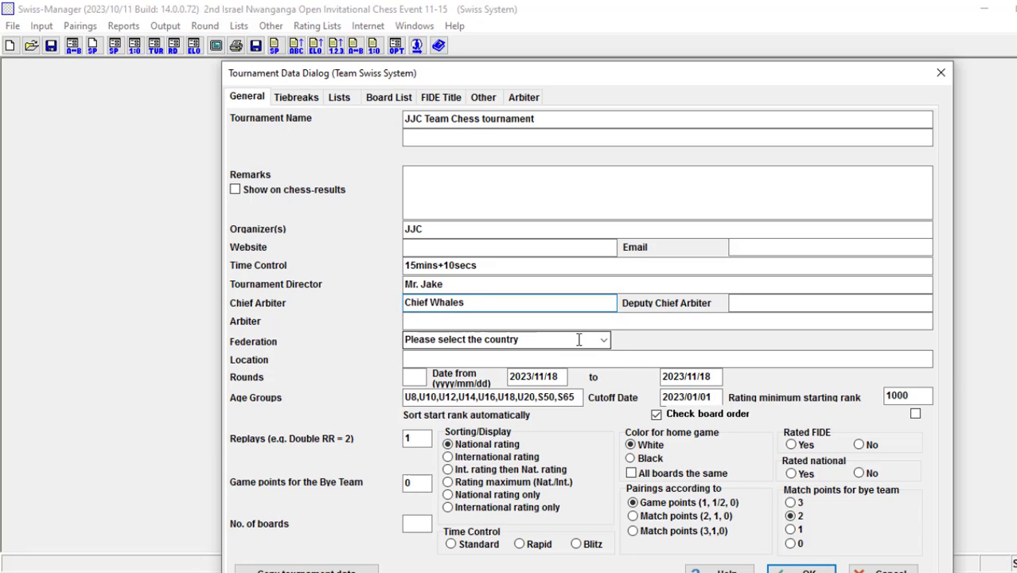
Step: Set the federation to ALG Algeria and the number of rounds to 5
click(604, 339)
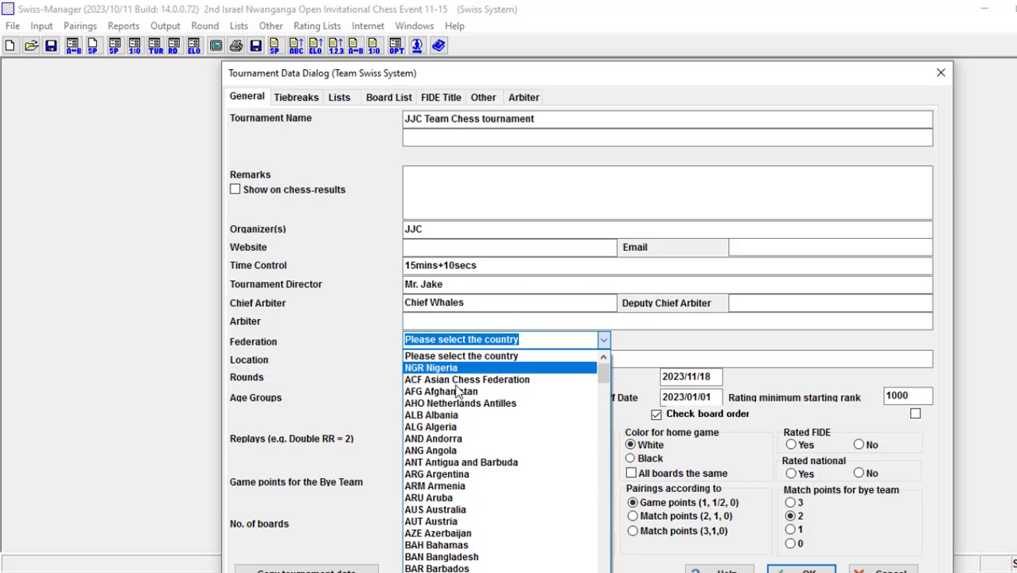
click(453, 429)
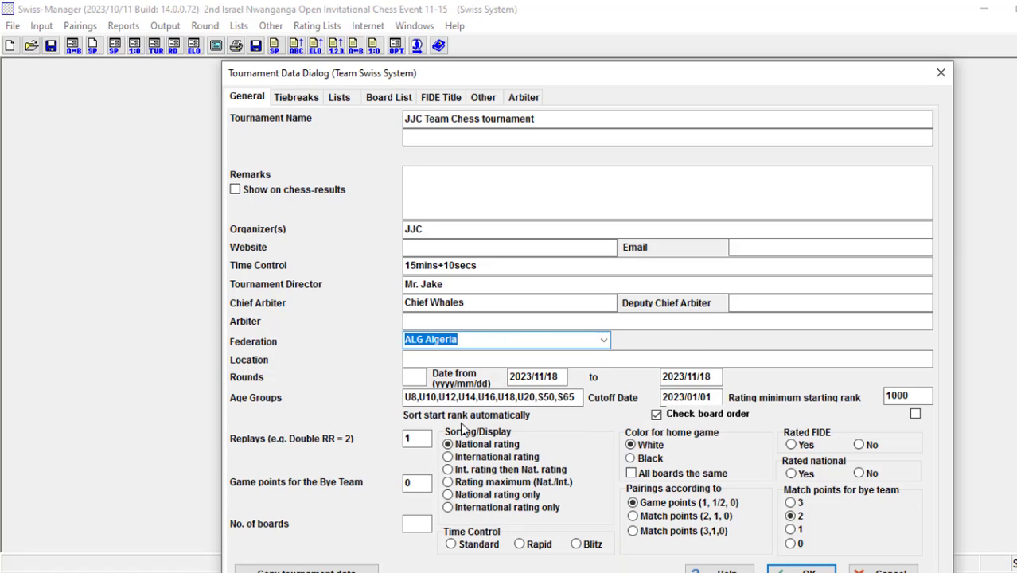
click(463, 358)
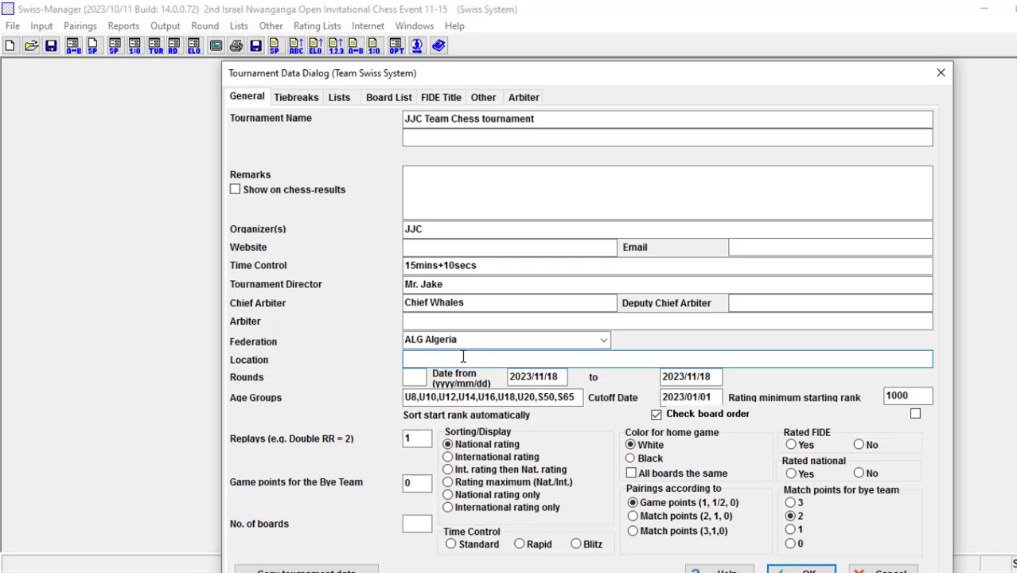
click(415, 377)
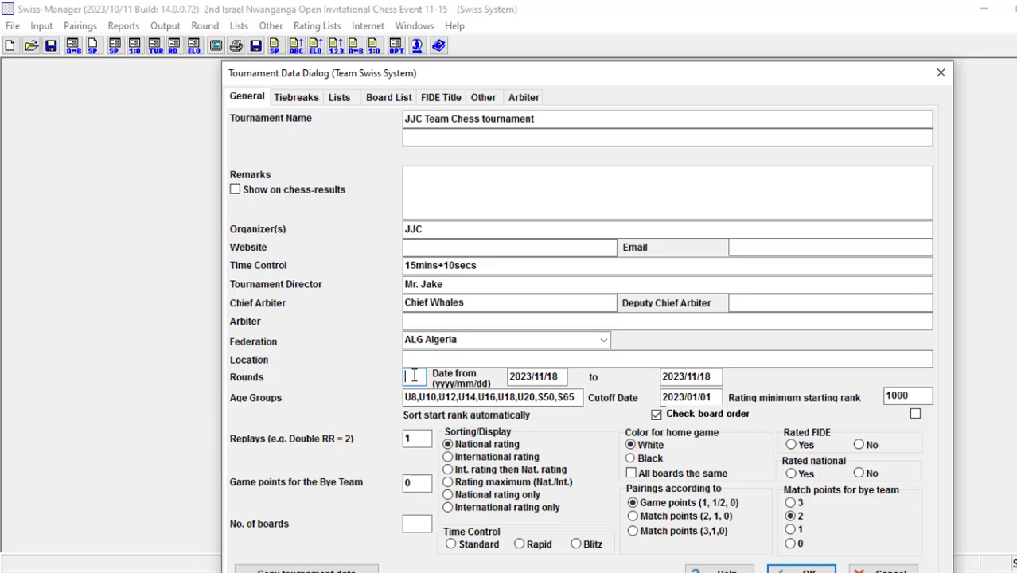
text(5)
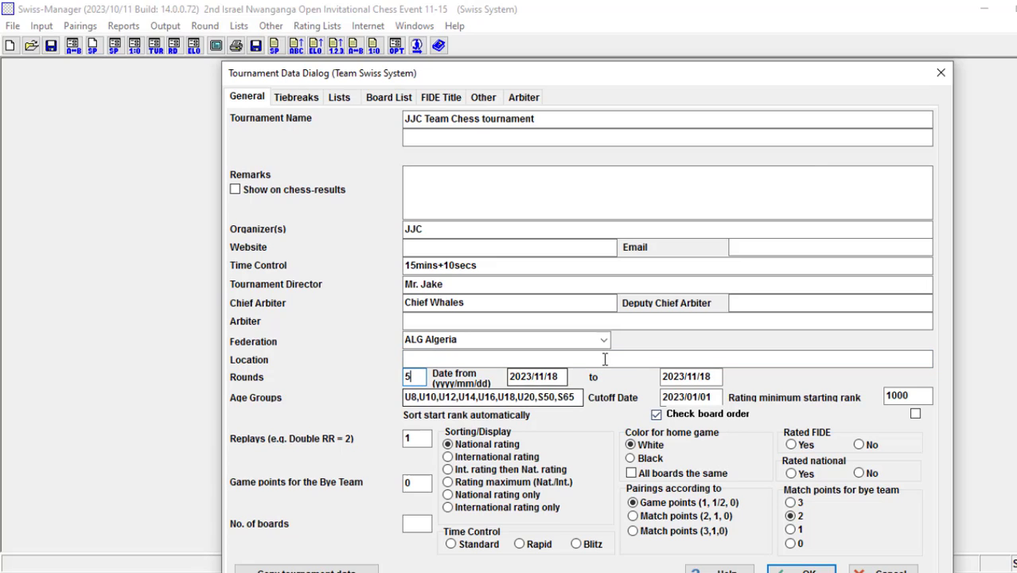
Step: Set both the start and end dates to 2023/11/19, and mark the tournament as neither FIDE nor nationally rated
click(562, 376)
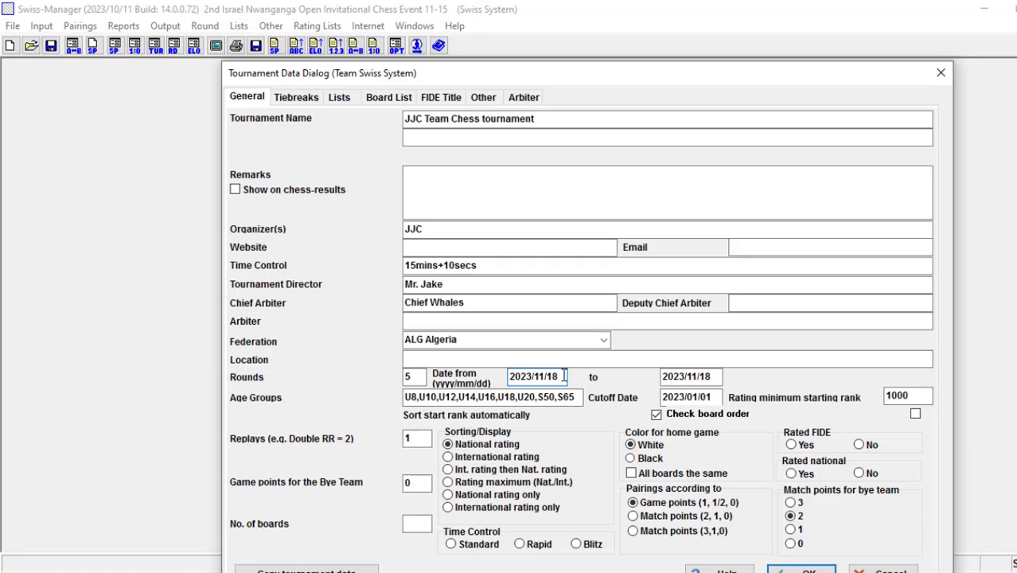
key(BackSpace)
text(9)
click(717, 378)
key(BackSpace)
text(9)
click(859, 444)
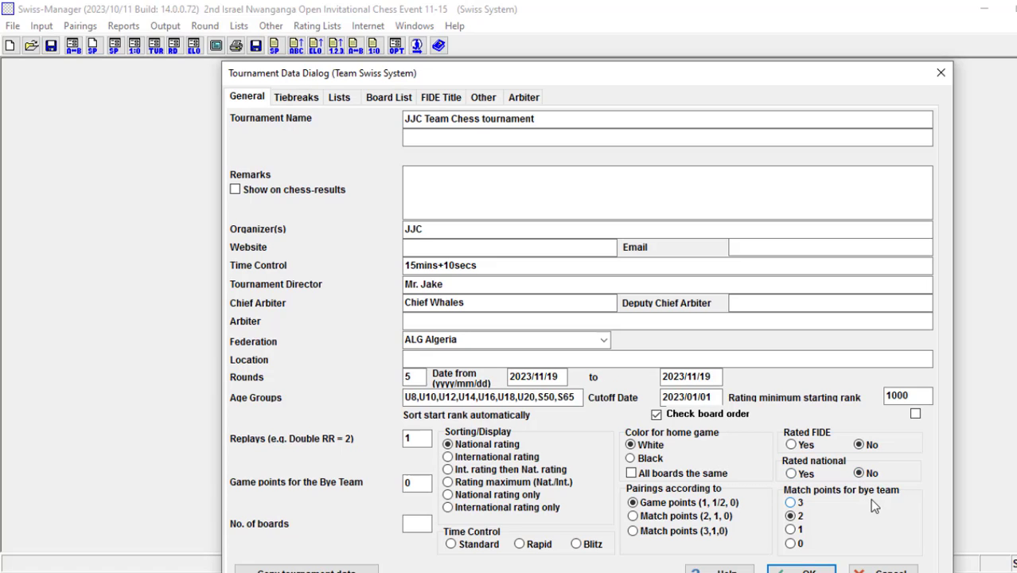
Step: Set 4 boards, Rapid time control and pairings according to match points (2, 1, 0), and accept the tournament data
click(417, 525)
text(4)
click(535, 546)
click(660, 519)
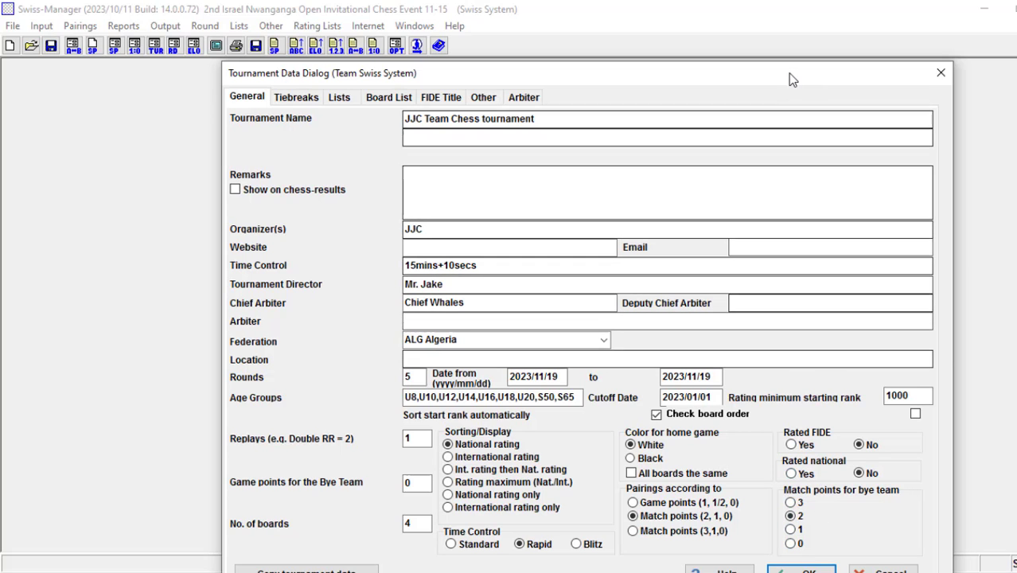
drag(778, 74, 780, 43)
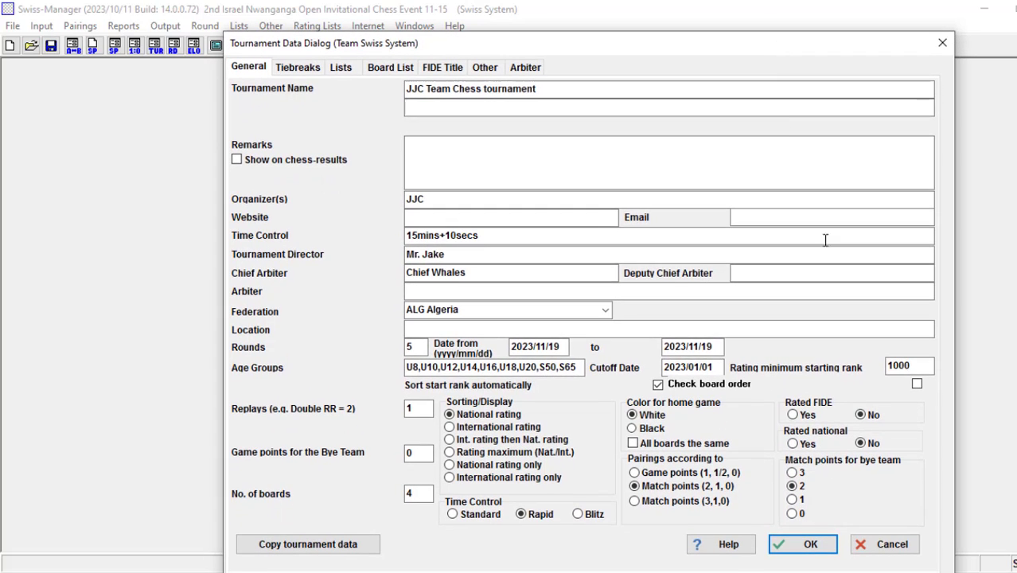
click(809, 548)
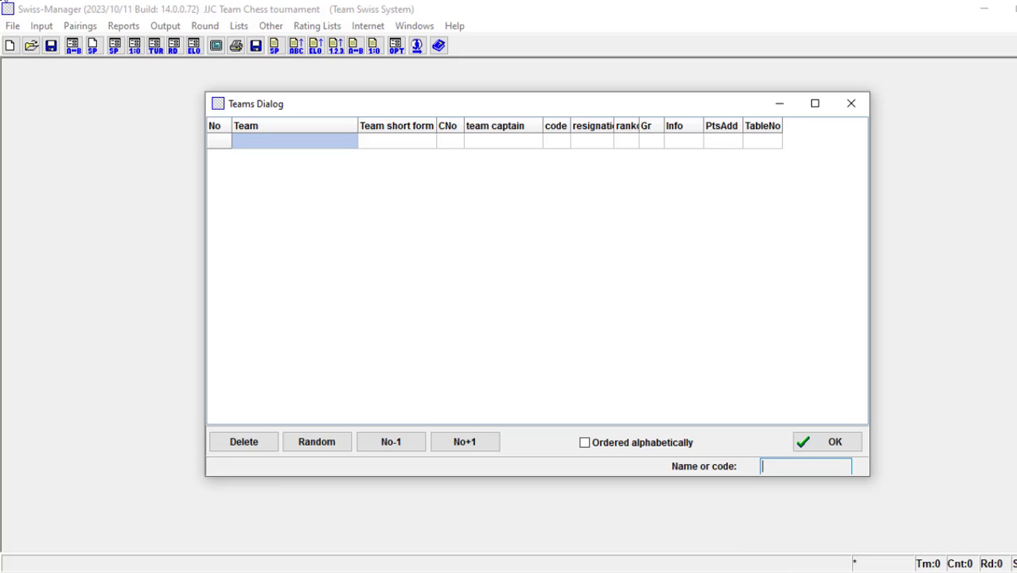
text(Tea)
key(BackSpace)
key(BackSpace)
key(BackSpace)
Step: Enter Team A and Team B as the first two teams in the team list
click(281, 153)
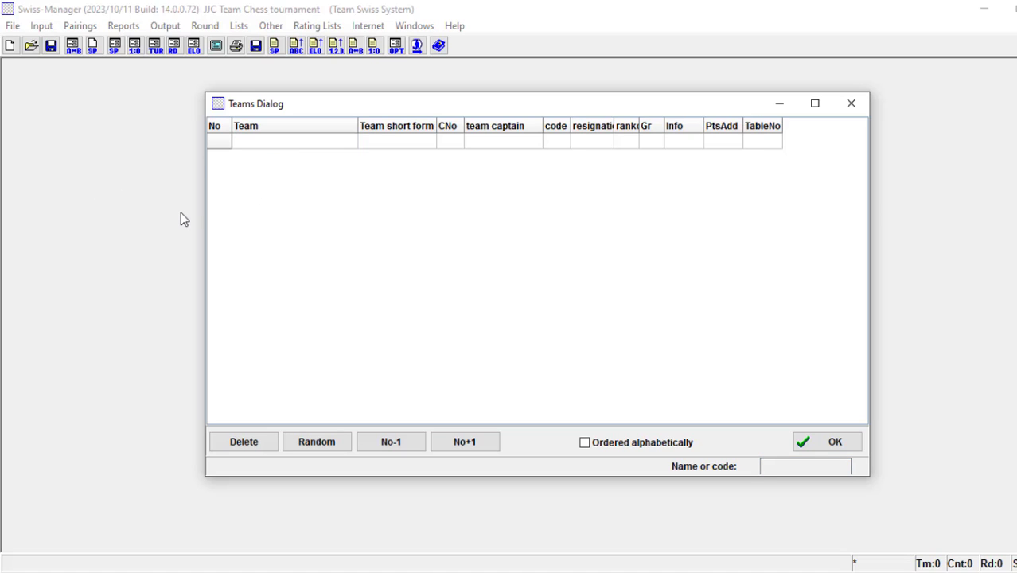
text(TEam)
key(BackSpace)
key(BackSpace)
key(BackSpace)
key(BackSpace)
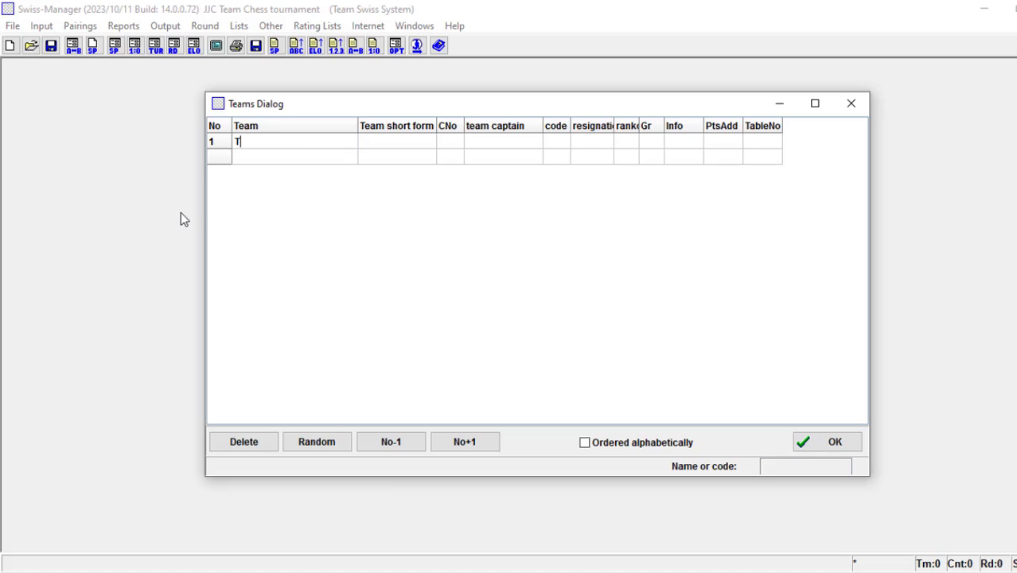
text(eam A)
key(Return)
text(Team B)
key(Return)
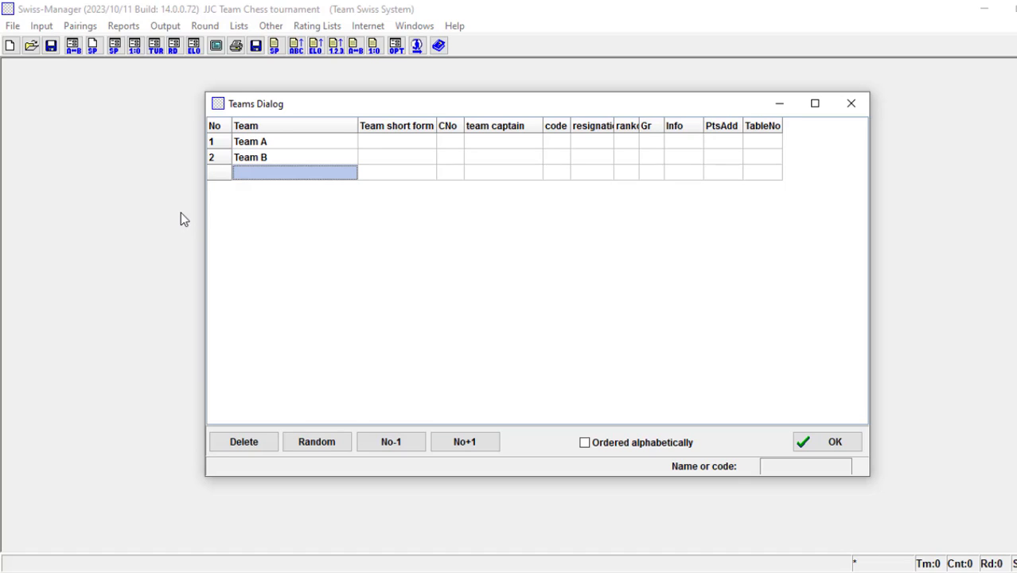
Step: Add Team C and Team D to the team list
text(TE)
key(BackSpace)
text(eam C)
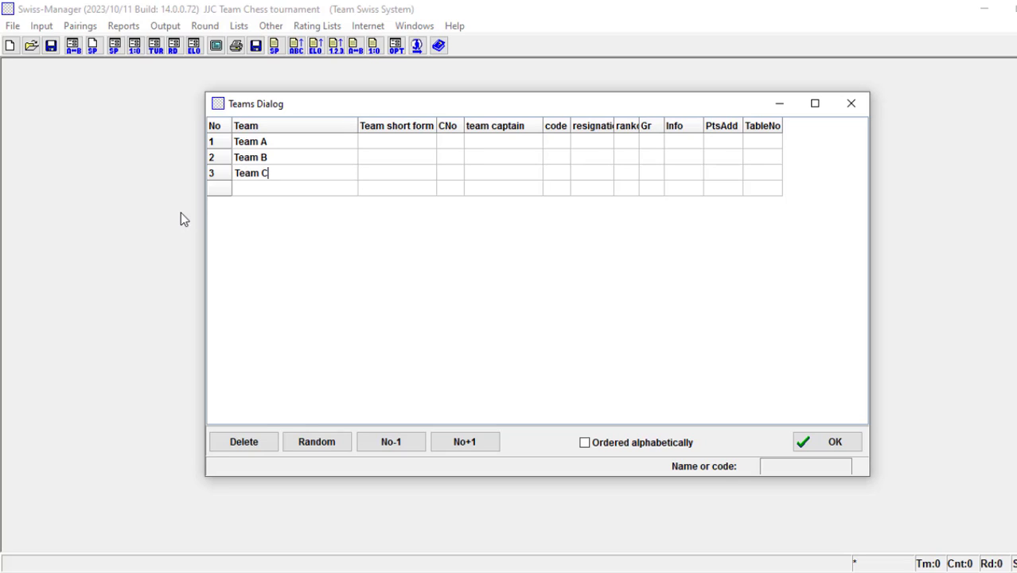
key(Return)
text(TEam)
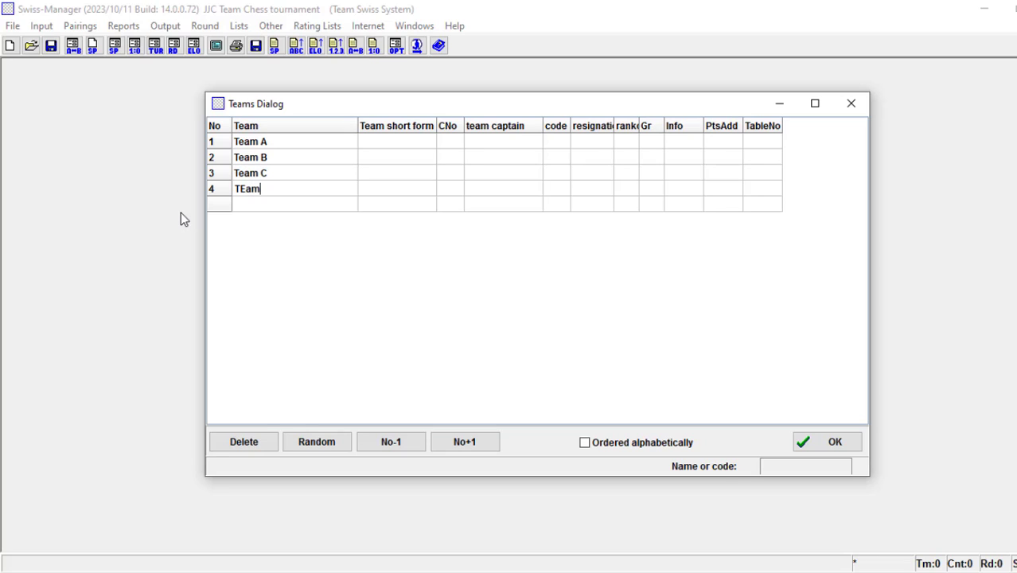
key(BackSpace)
key(BackSpace)
key(BackSpace)
text(eam D)
key(Return)
Step: Add Team E and Team F to the team list
text(Team E)
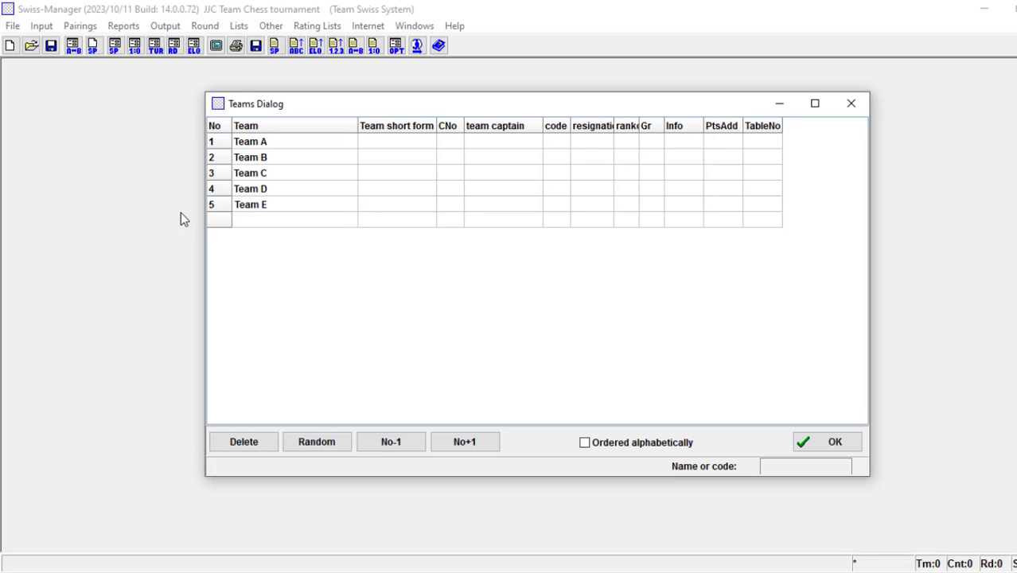
key(Return)
text(Tea)
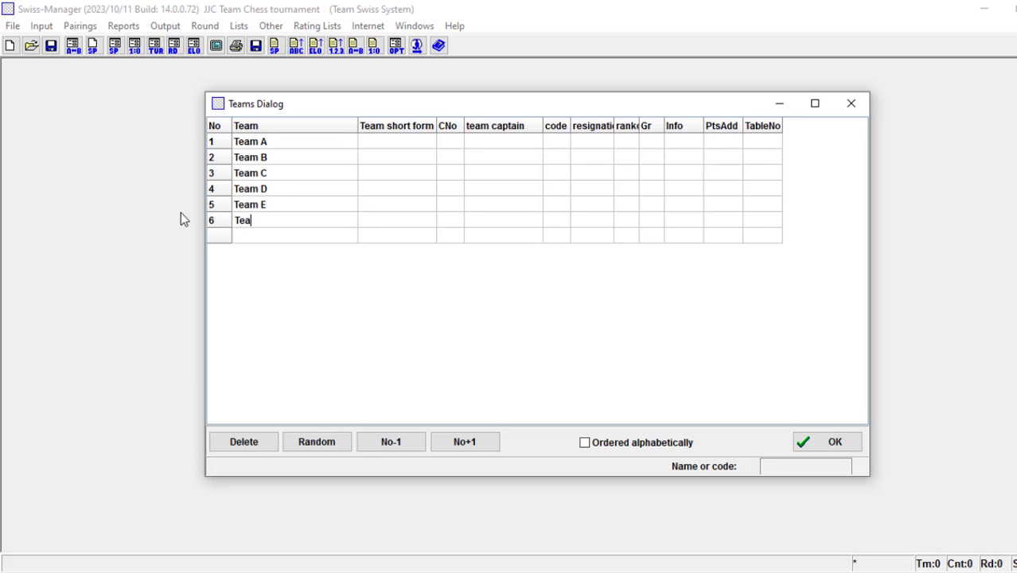
text(m F)
key(Return)
Step: Add Team G and Team H to the team list
text(Tean)
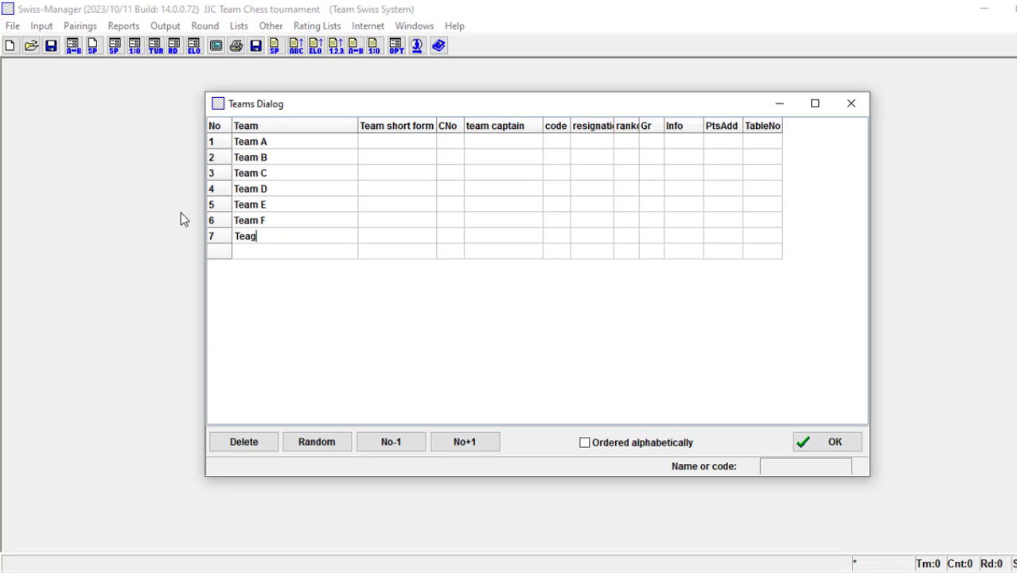
key(BackSpace)
text(m G)
key(Return)
text(Tea)
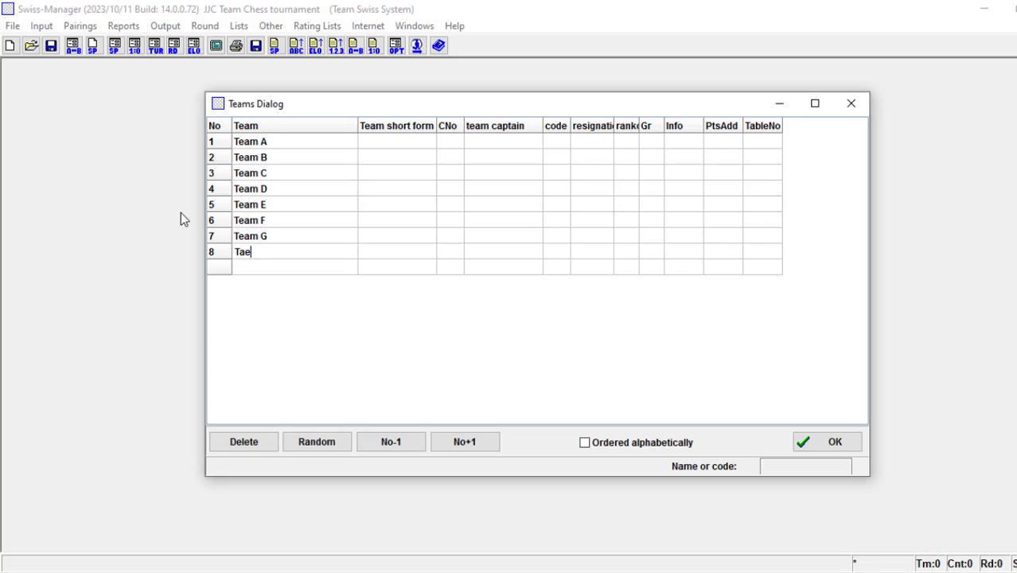
key(BackSpace)
key(BackSpace)
text(eam H)
key(Return)
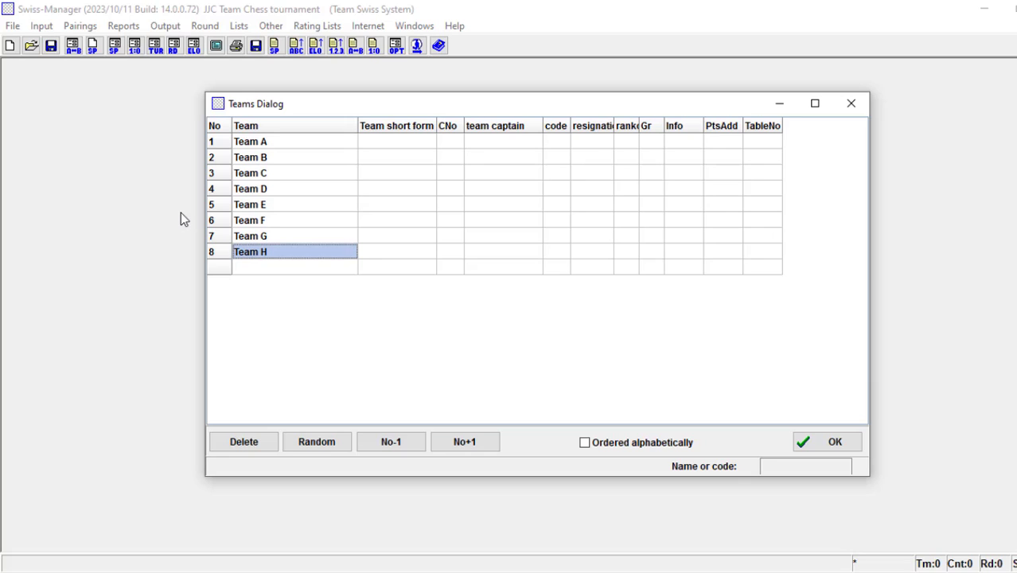
Step: Add Team I and Team J to the team list and confirm the completed list
text(Team I)
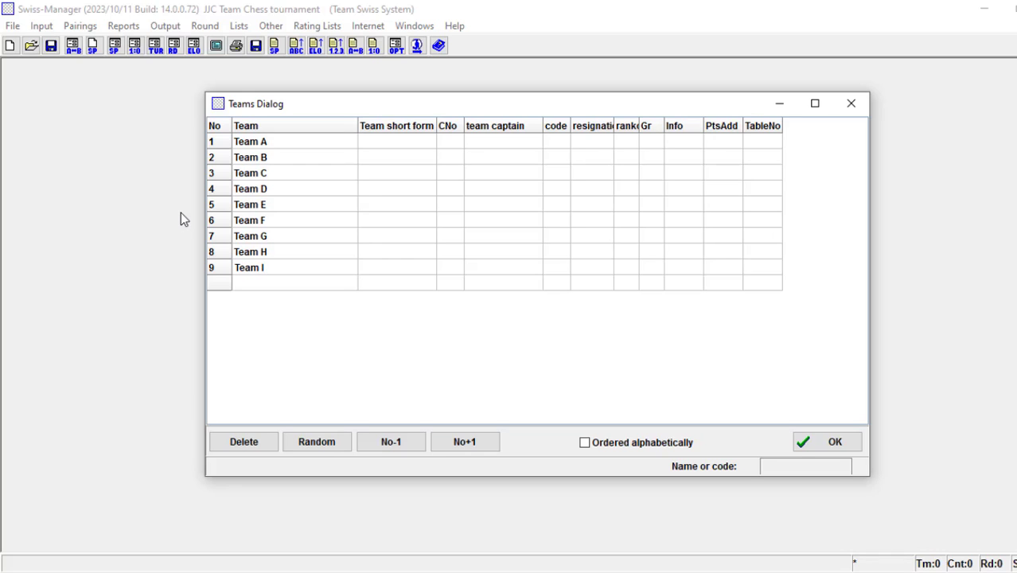
key(Return)
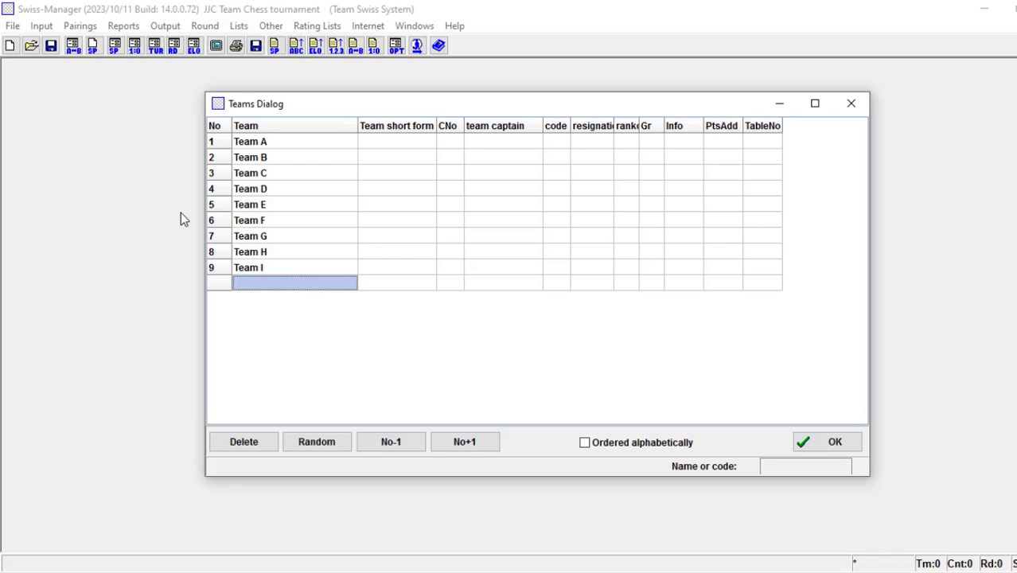
text(Team )
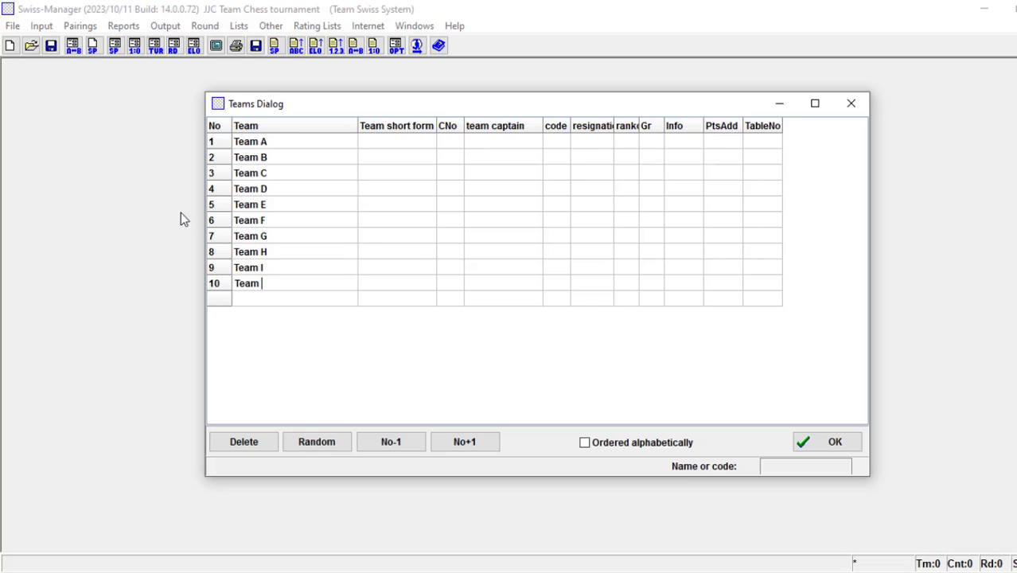
text(J)
click(378, 356)
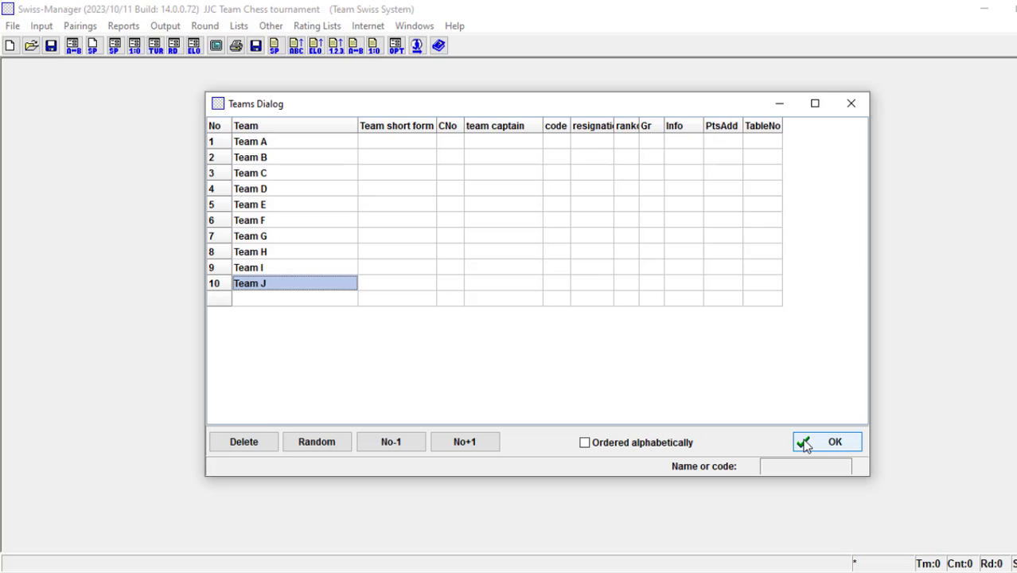
click(827, 442)
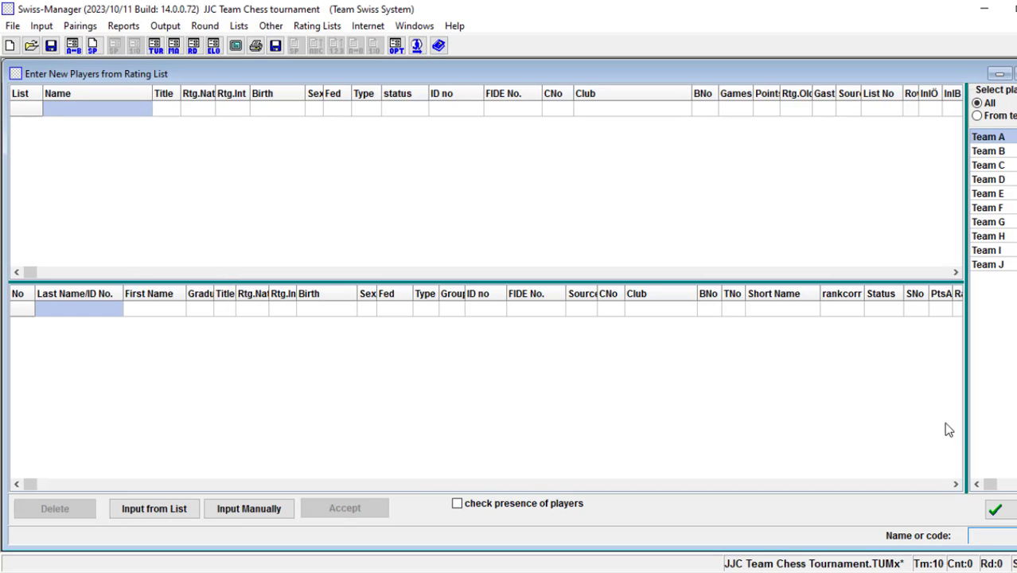
Step: Show only Team A's players and enter the last and first name of its first player
click(993, 138)
click(82, 313)
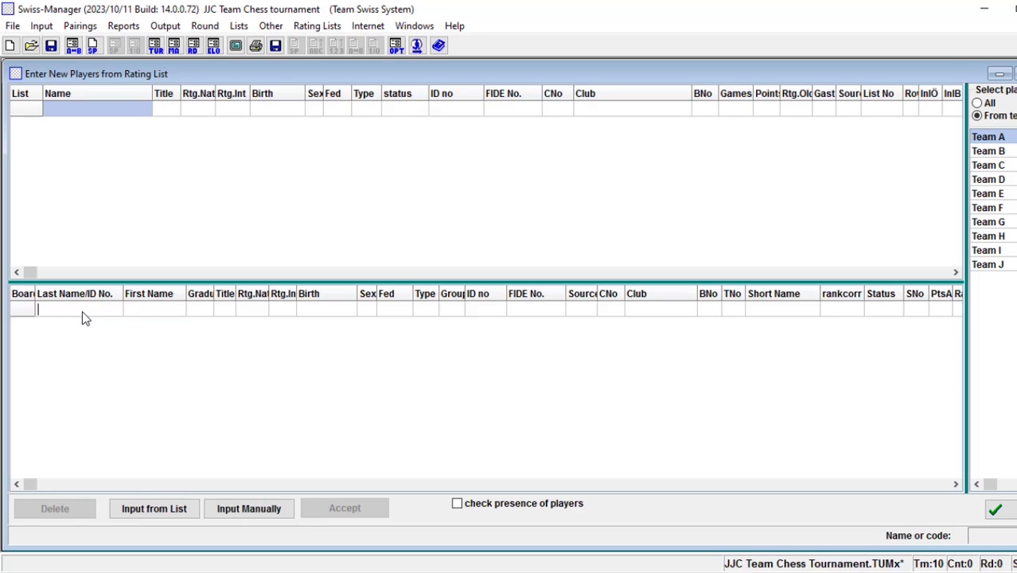
text(James)
key(Tab)
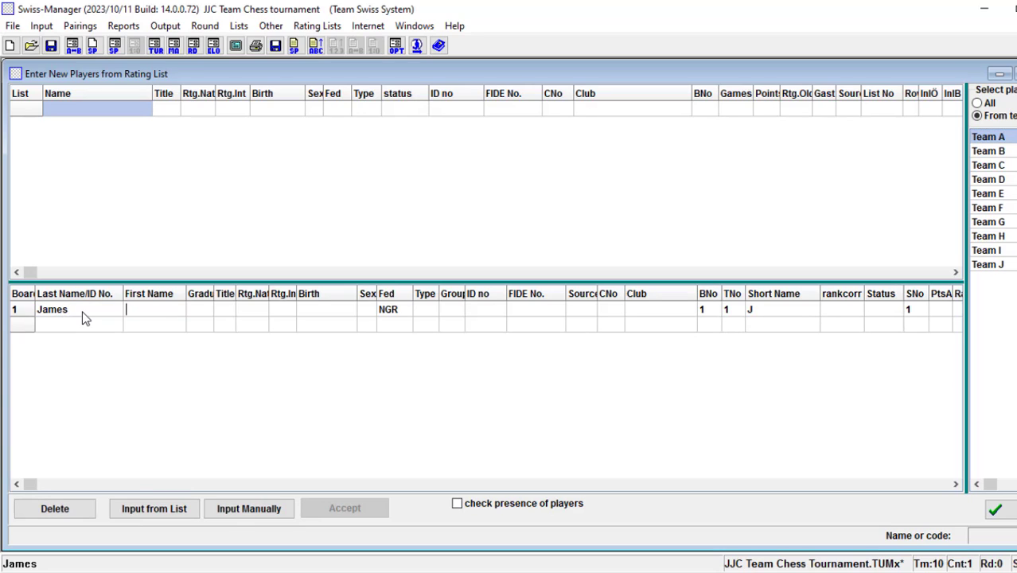
text(Brown)
key(Return)
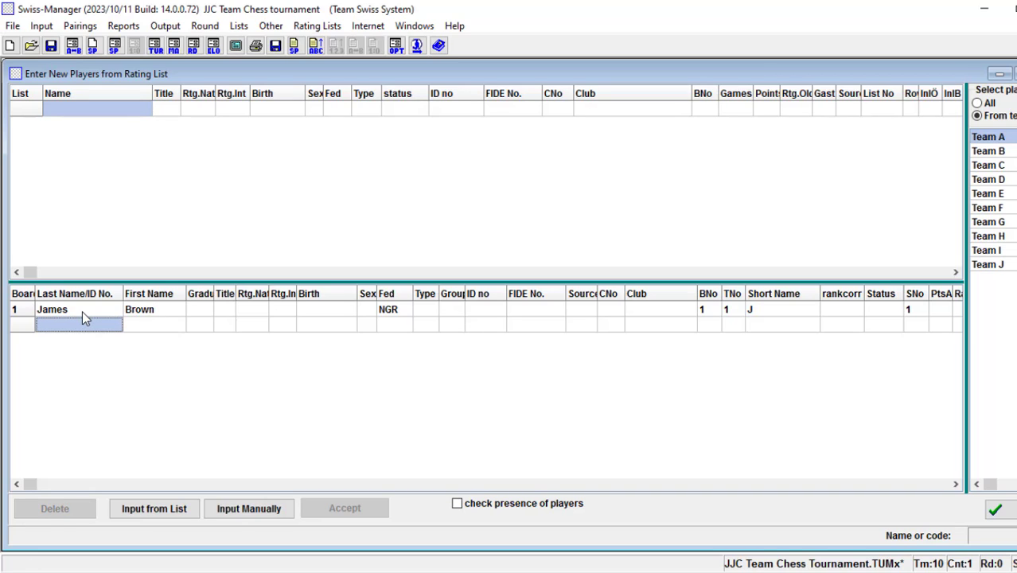
Step: Enter the last and first name of Team A's second player
text(Kunle)
key(Tab)
text(Fa)
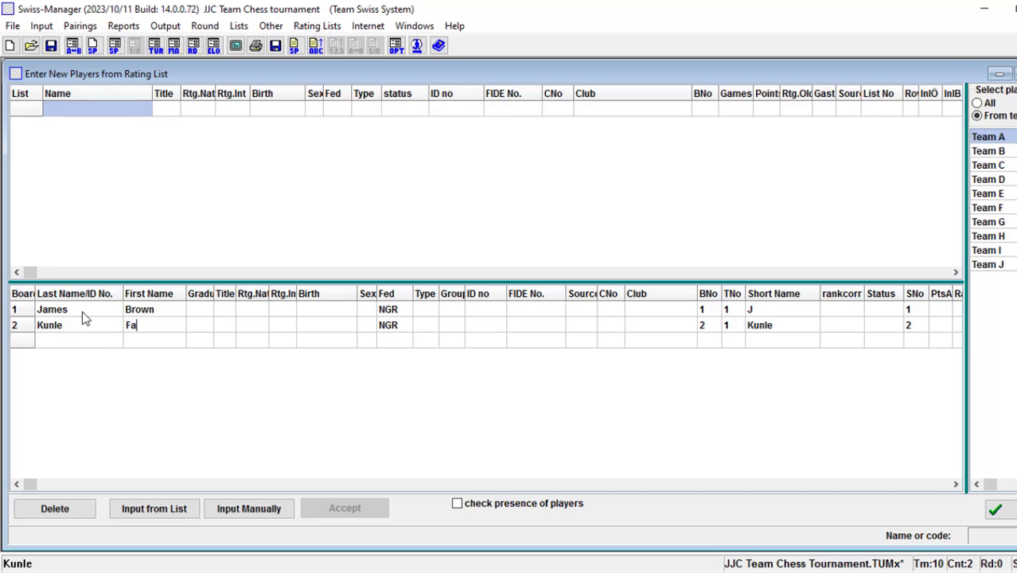
text(san)
key(Return)
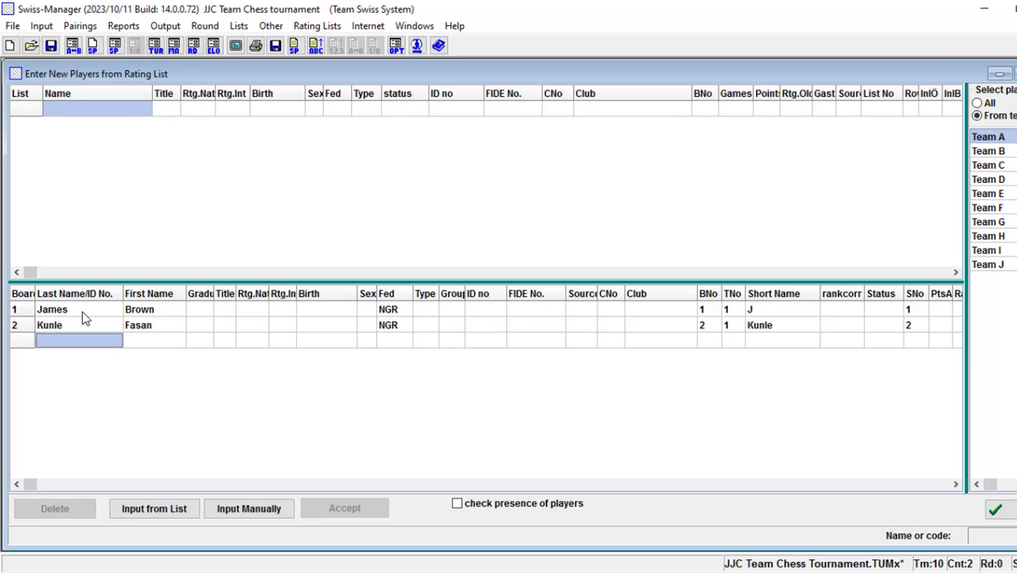
Step: Enter the last and first names of Team A's third and fourth players
text(Bobby)
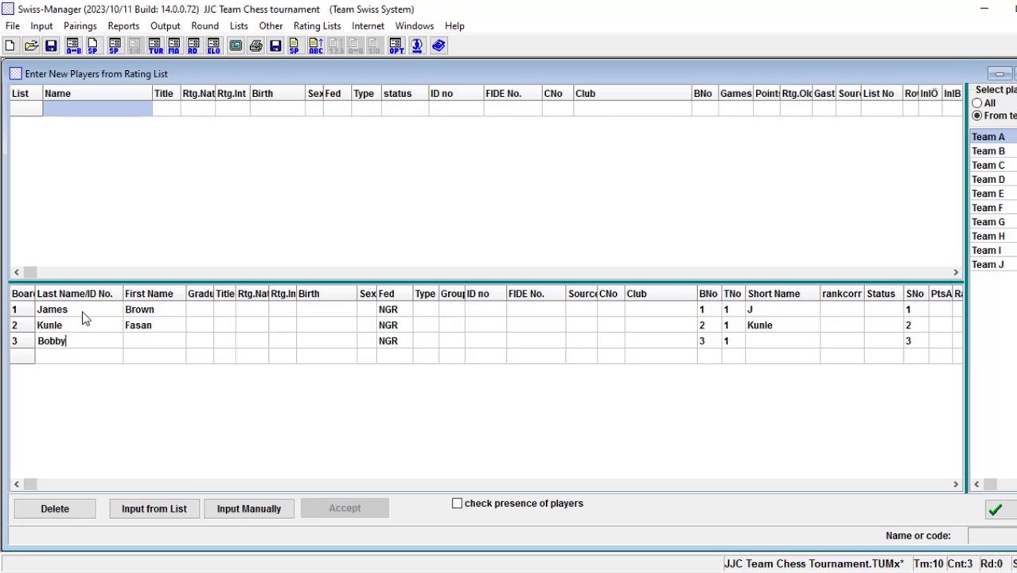
key(Tab)
text(Tree)
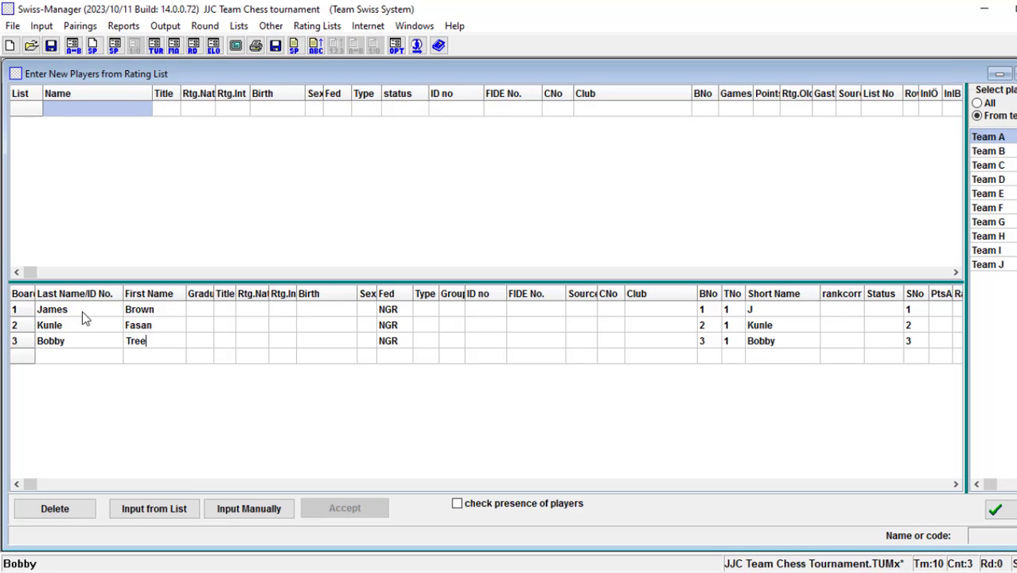
key(Return)
text(Mango)
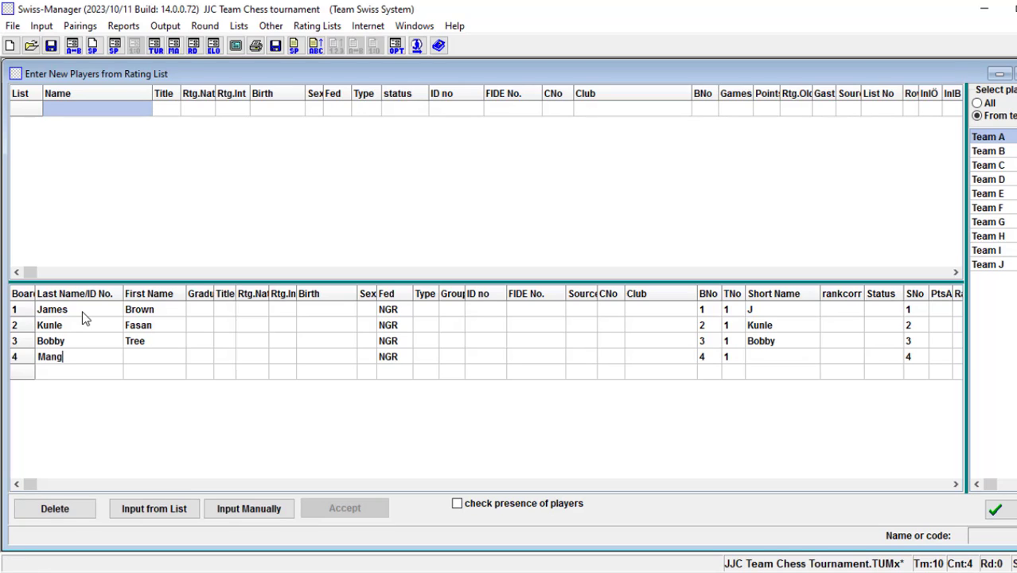
key(Tab)
text(Jewel)
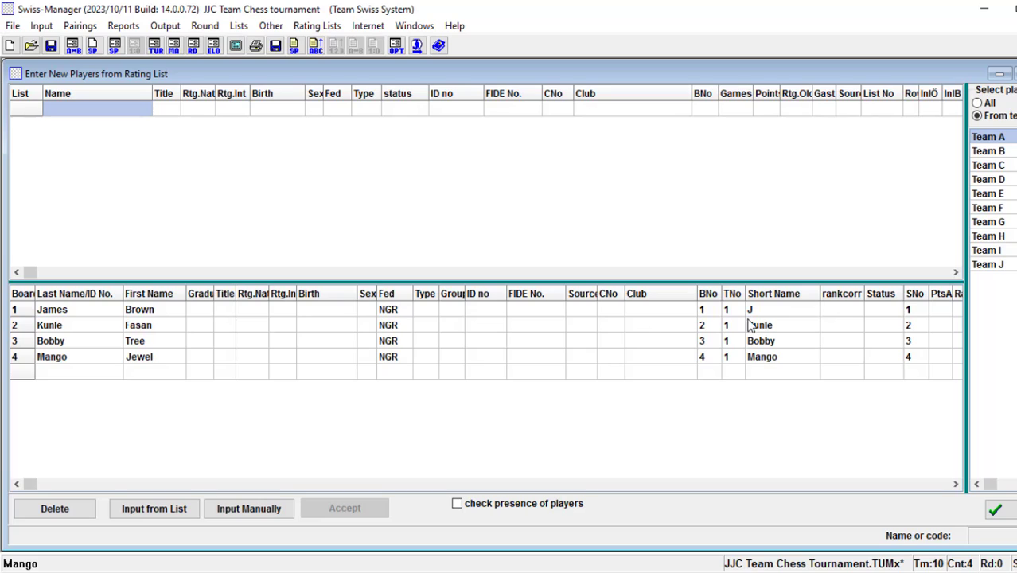
Step: Check the board numbers of Team A's four players and switch the player list to Team B
click(712, 309)
key(Down)
key(Down)
key(Down)
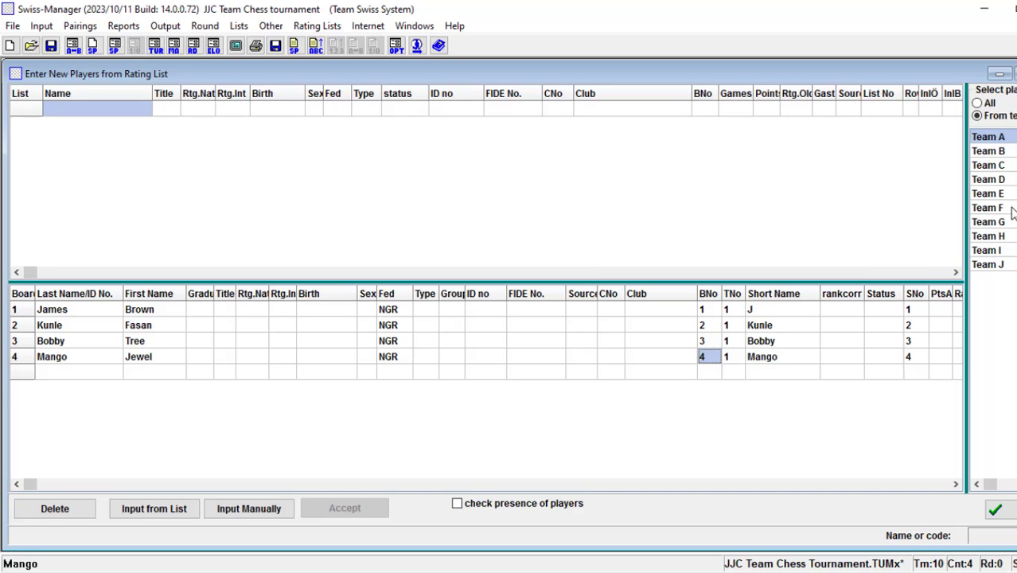
click(994, 151)
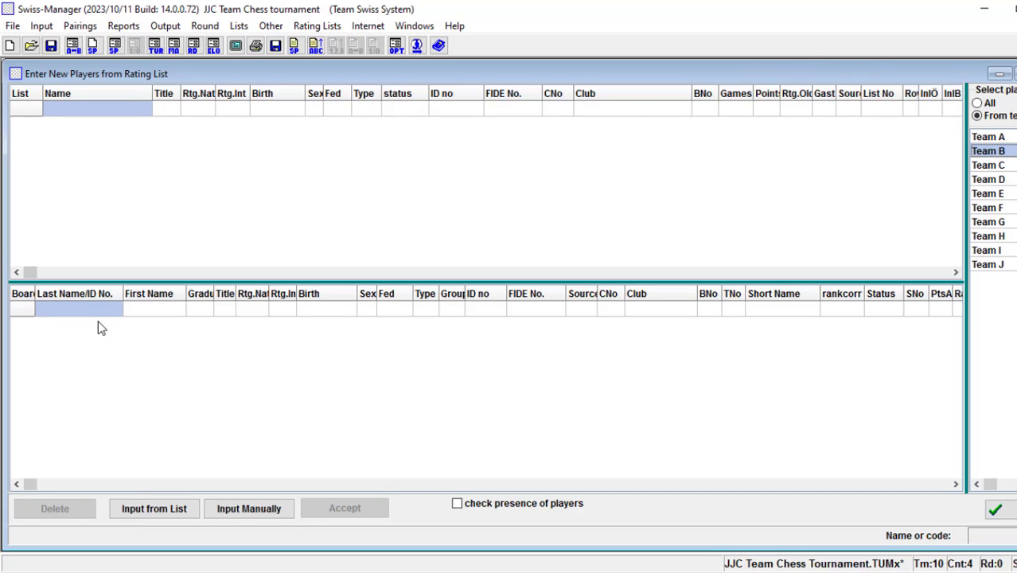
click(76, 310)
text(K)
key(Return)
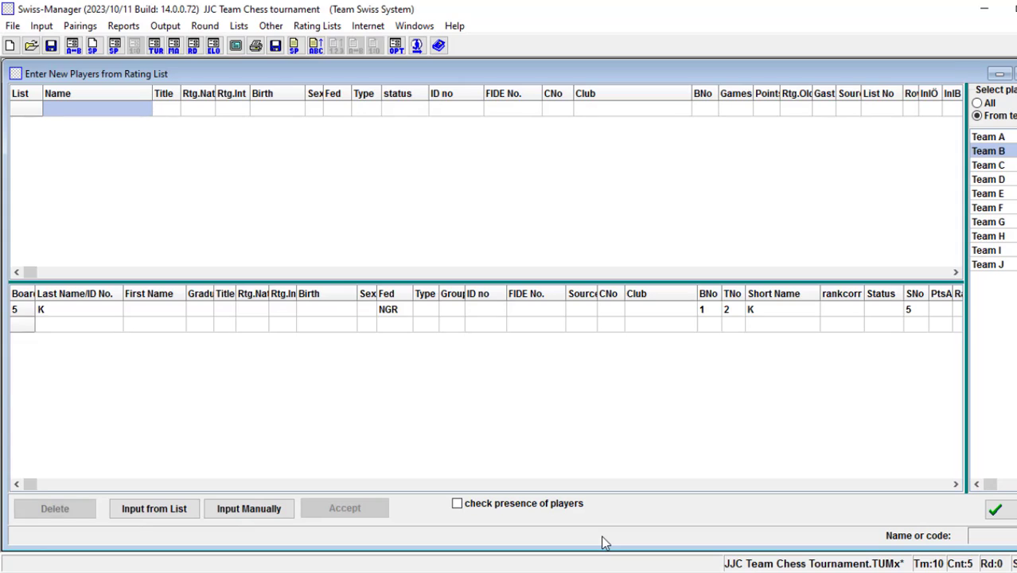
key(Up)
key(BackSpace)
key(Return)
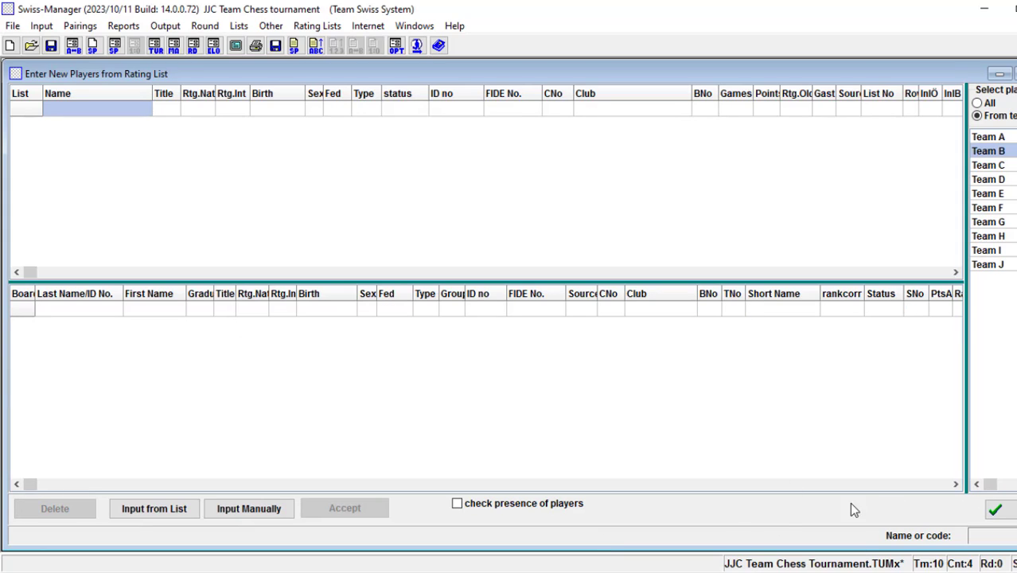
Step: Enter the last and first names of Team B's first two players
text(James)
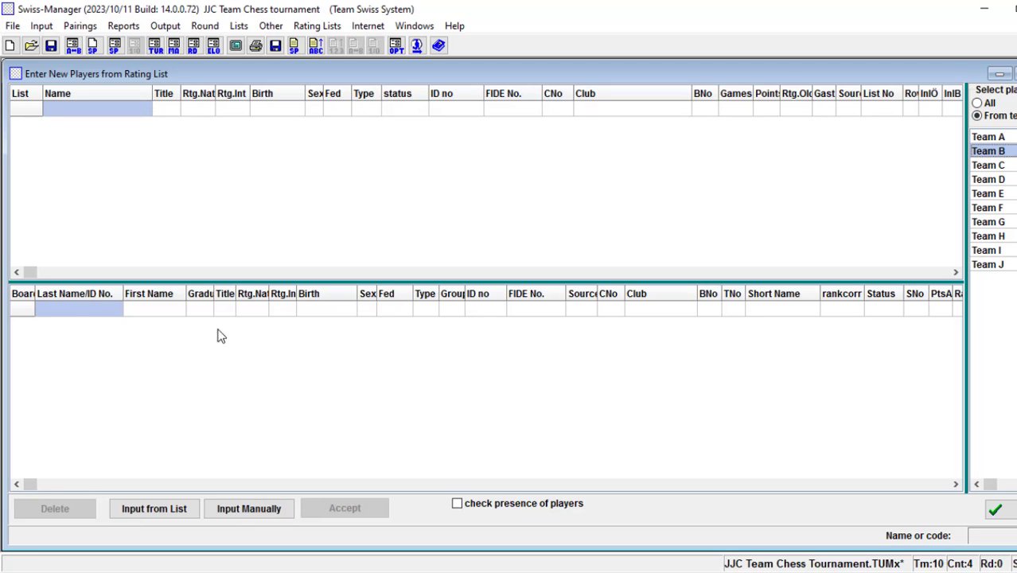
key(Return)
text(Rebecca)
key(Return)
text(Talis)
key(Return)
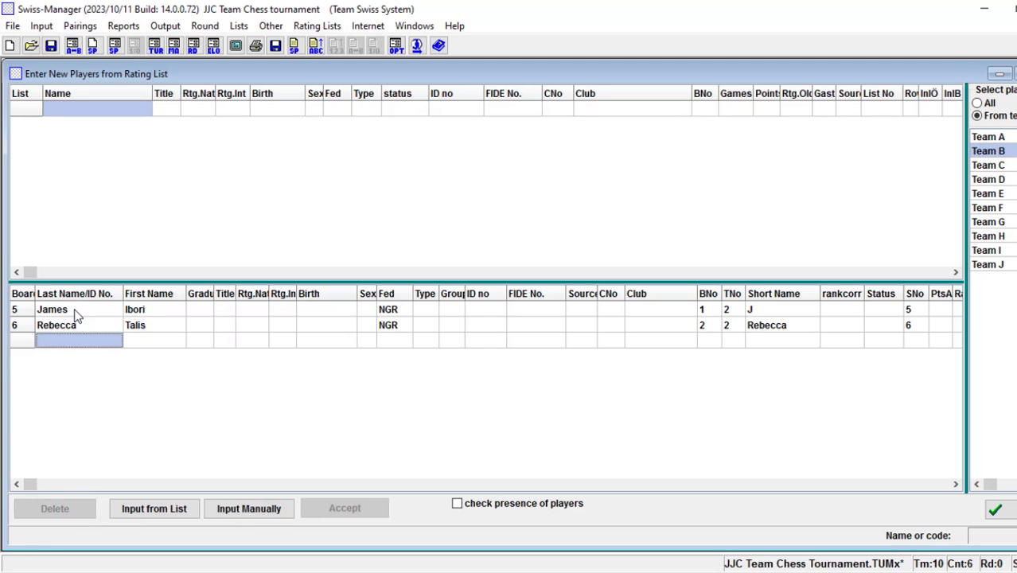
Step: Enter the last and first names of Team B's third and fourth players
text(Oyepeju)
key(Return)
text(Mary)
key(Return)
text(Tosin)
key(Return)
text(Tosino)
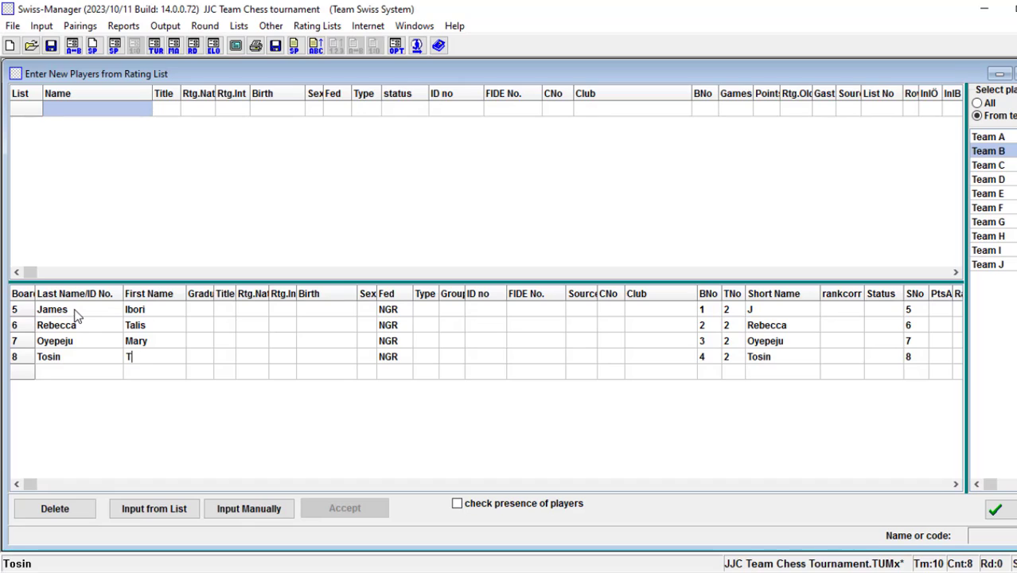
key(Return)
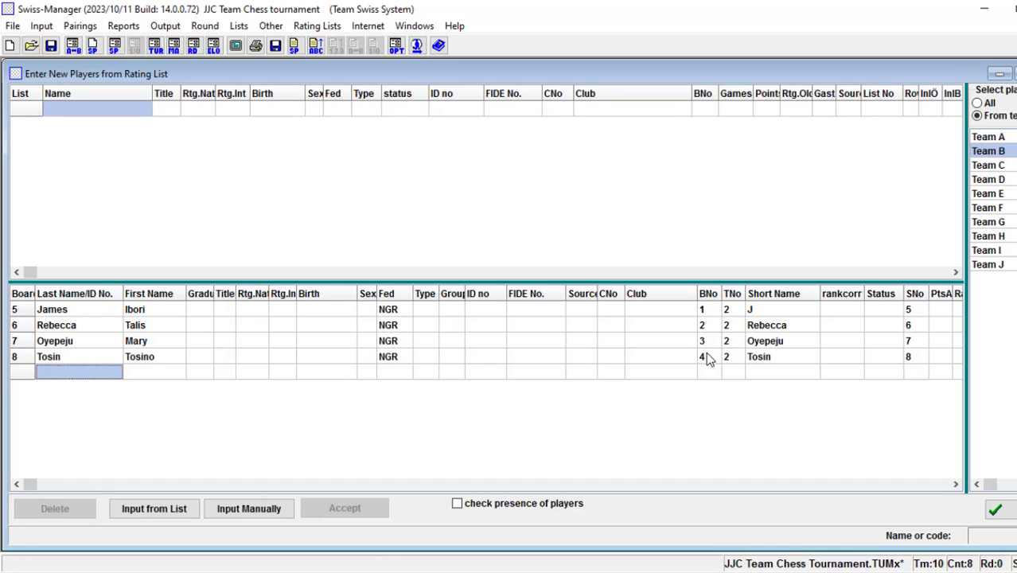
click(705, 313)
Step: Switch to Team C and enter the last and first names of its four players
click(989, 166)
click(94, 313)
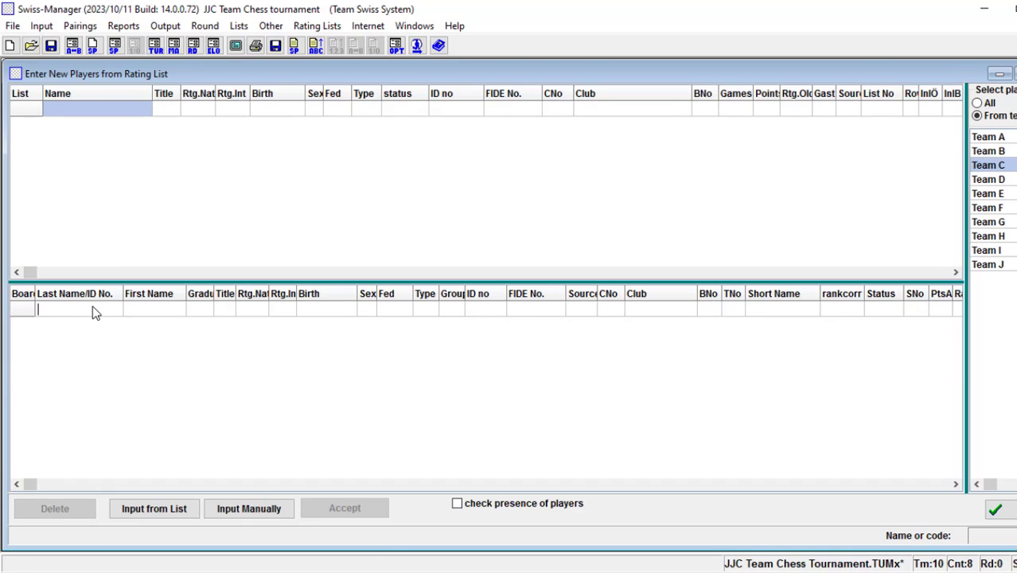
text(FEmi Alade Kunle Oladejo Prince )
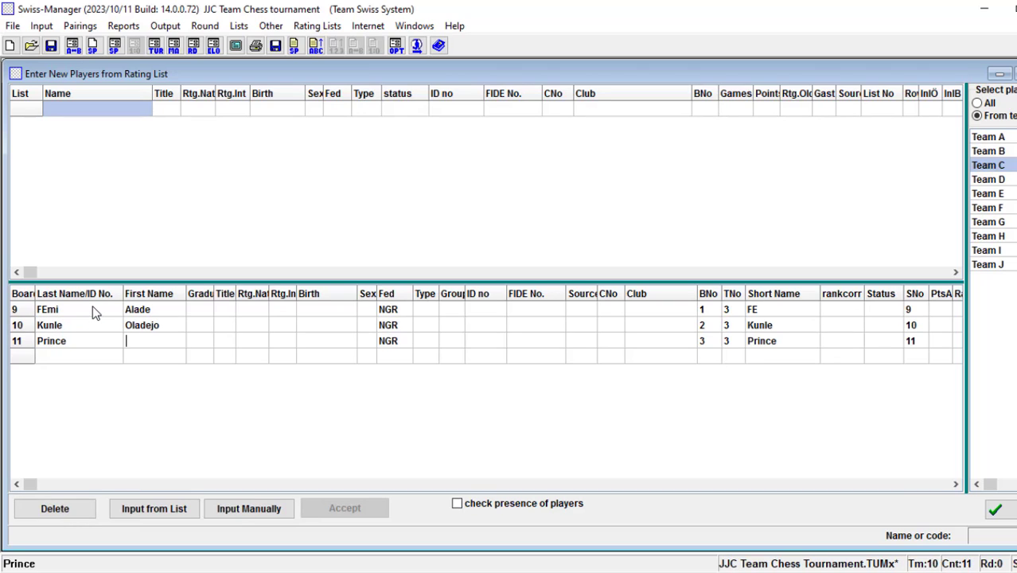
text(James Job Johnson)
Step: Switch to Team D and enter the last and first names of its four players
click(988, 179)
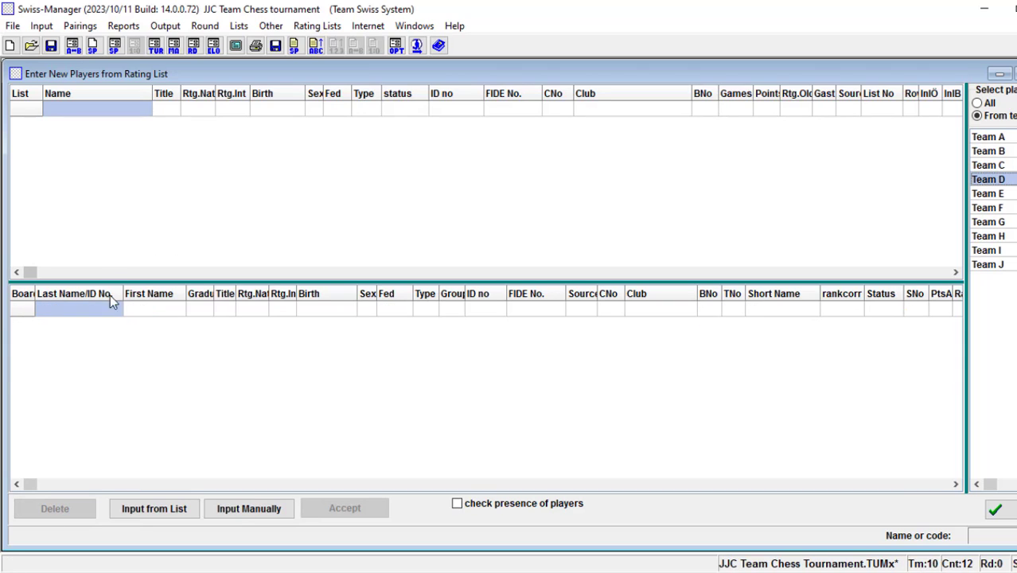
click(93, 309)
text(Jummy Jomogbe Alani )
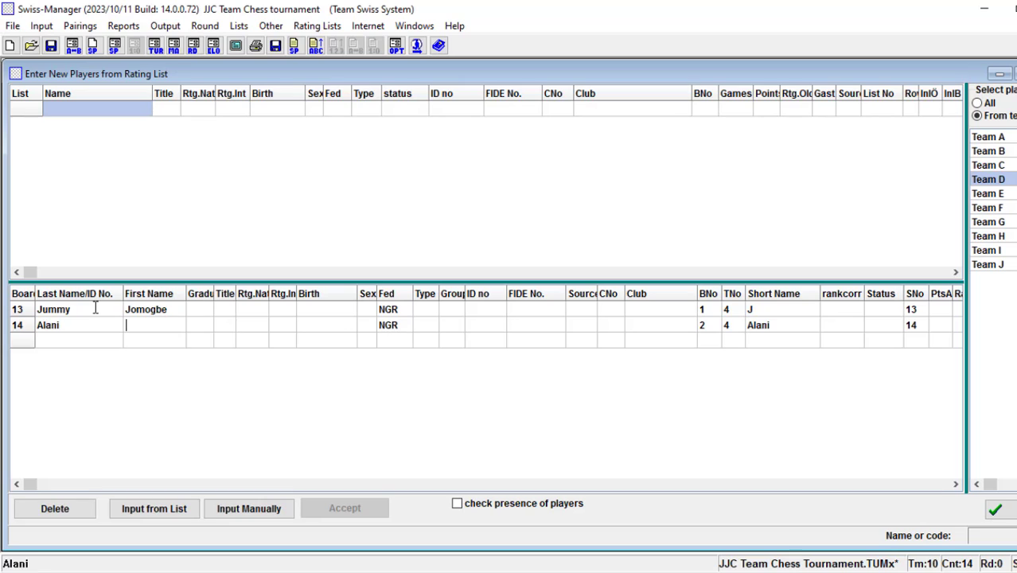
text(Alake Femi)
key(Return)
text(Kushian)
key(Return)
text(Ronke)
key(Return)
text(Omonla)
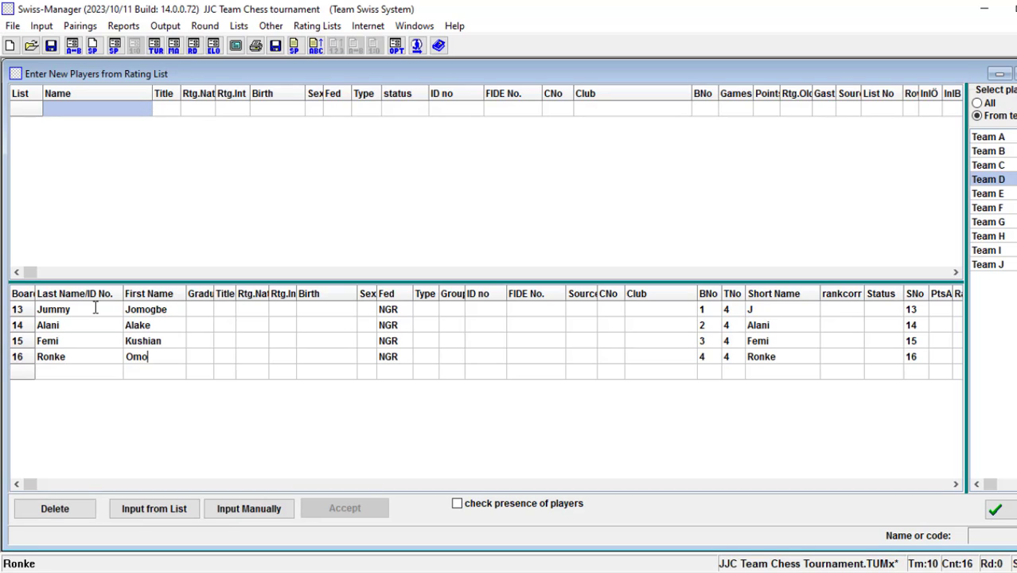
key(Return)
Step: Switch to Team E and enter the last and first names of its first two players
click(988, 194)
click(69, 309)
text(Funmi)
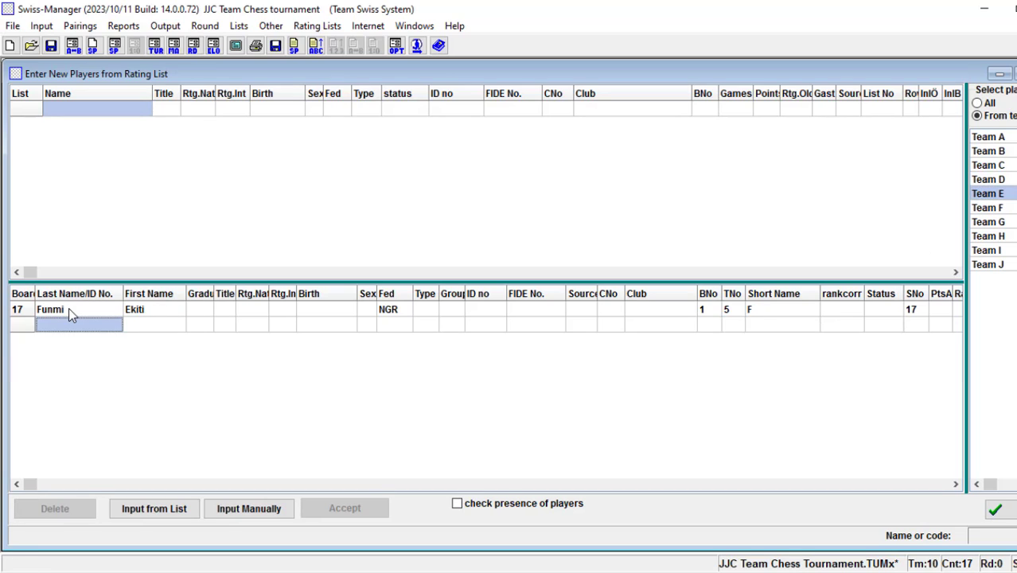
text( Ekiti Tope Tijani)
key(Return)
Step: Enter the last and first names of Team E's third and fourth players
text(Abdul)
key(Return)
text(Funso)
key(Return)
text(Y)
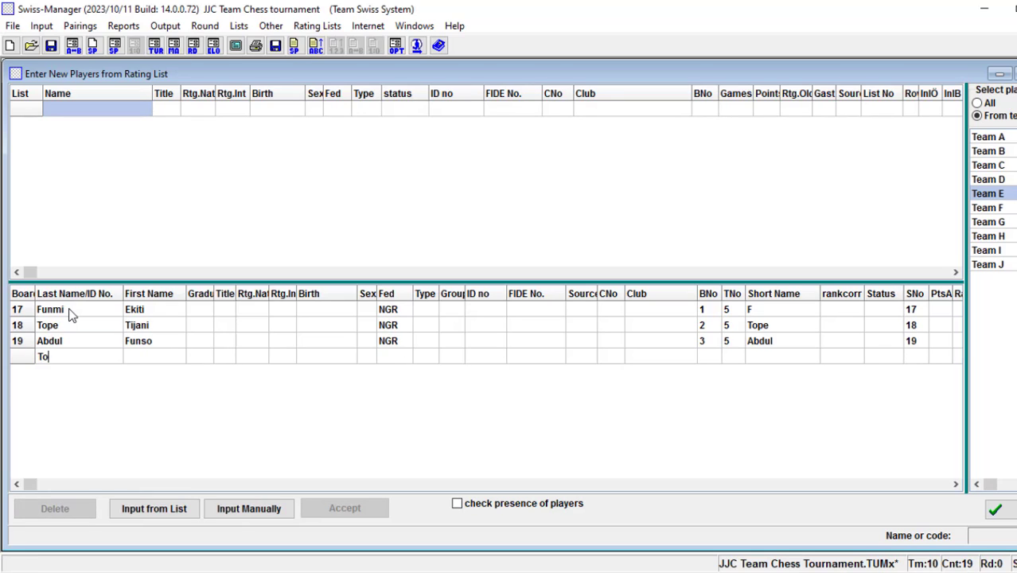
key(Return)
text(ela)
key(Return)
text(Kolawole)
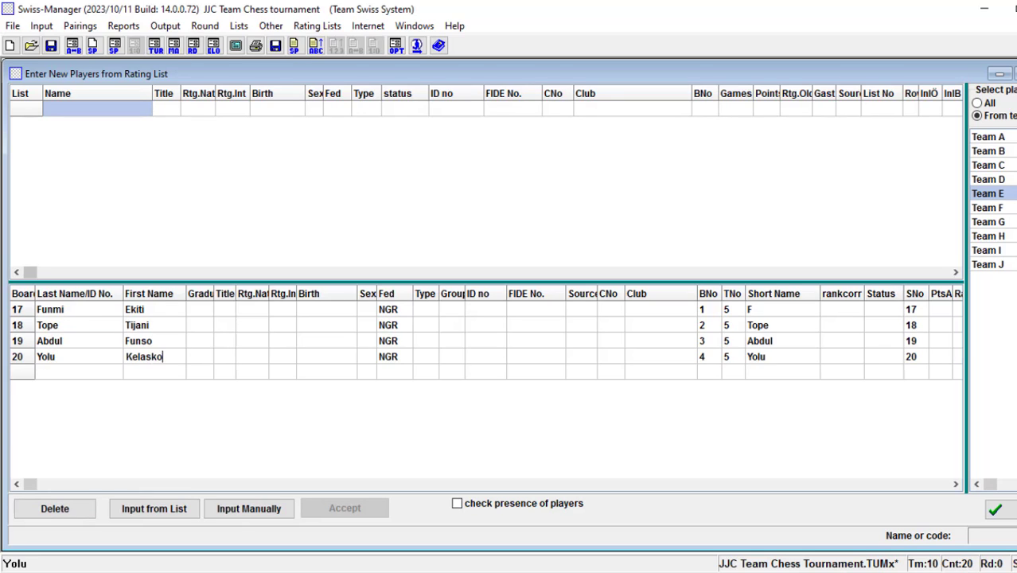
Step: Switch to Team F and enter the last and first names of its first two players
click(1004, 208)
click(68, 309)
text(Biodun)
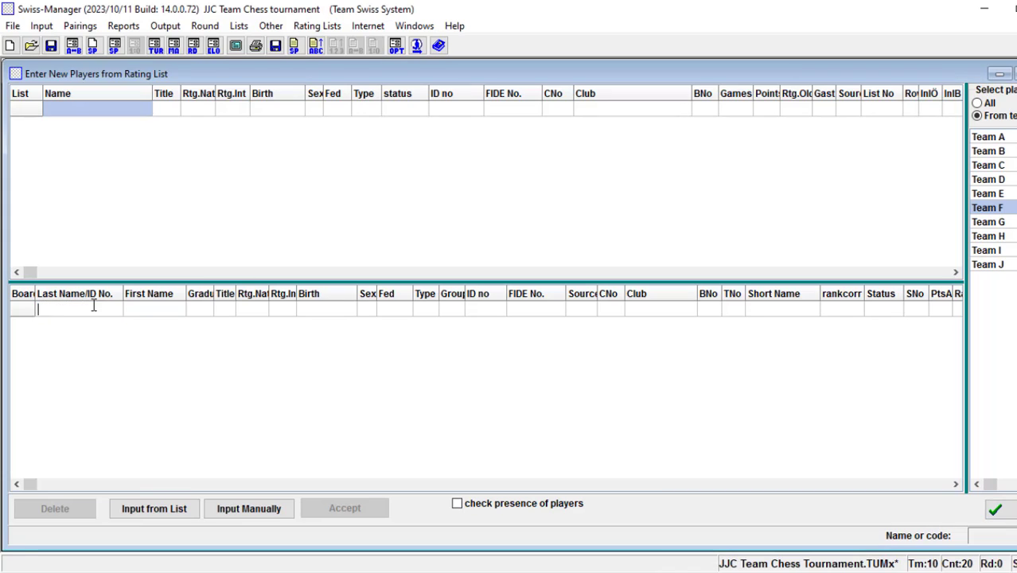
key(Return)
text(Oshodi)
key(Return)
text(Ajani)
key(Return)
text(Ajala)
key(Return)
Step: Enter the last and first names of Team F's third and fourth players
text(Kunbi)
key(Return)
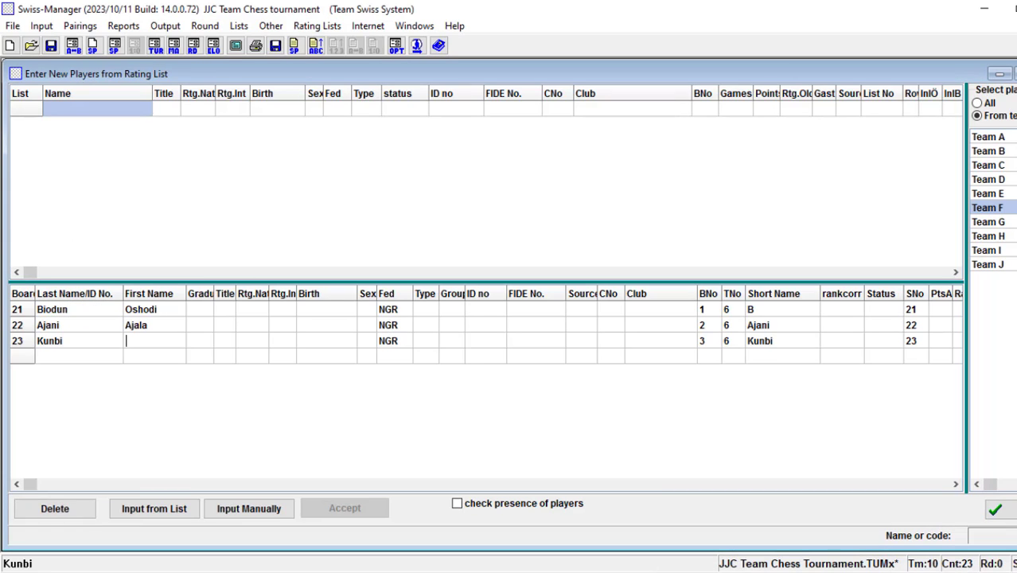
text(Fasan Adeoti)
key(Return)
text(Chukura)
key(Return)
Step: Switch to Team G and enter the last and first names of its first two players
click(993, 222)
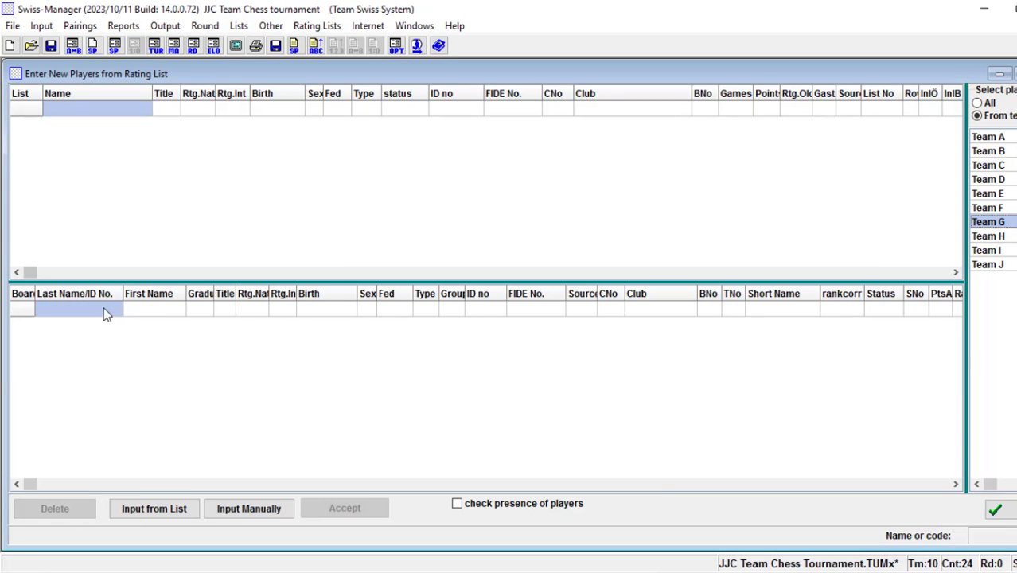
click(104, 309)
text(Afolabi Foluke)
key(Return)
text(Ronke)
key(Return)
text(Dopemu)
key(Return)
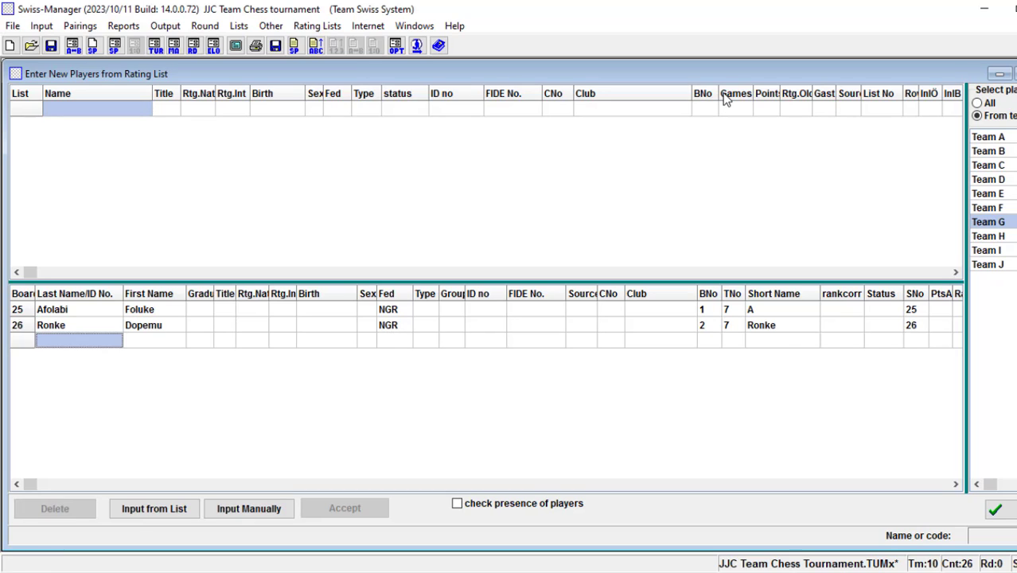
Step: Enter the last and first name of Team G's third player
text(Modakeke)
key(Return)
text(Ife)
key(Return)
text(Kunle)
key(BackSpace)
key(BackSpace)
key(BackSpace)
key(BackSpace)
key(BackSpace)
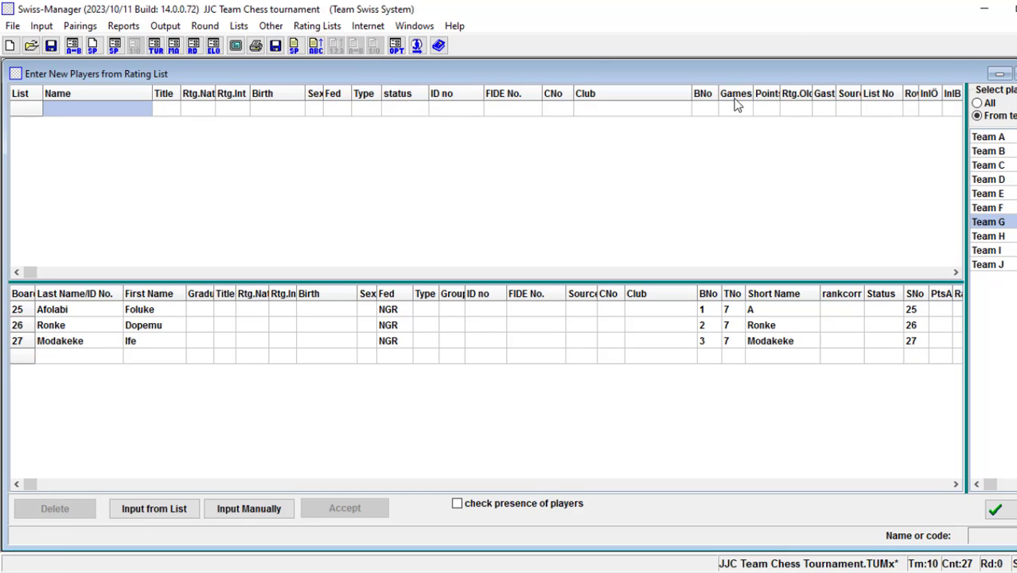
Step: Enter the last and first name of Team G's fourth player
click(89, 342)
click(89, 352)
text(Kunle)
key(Return)
text(Kofoei)
Step: Switch to Team H and enter the last and first names of its first two players
click(990, 236)
text(Laolu)
key(Return)
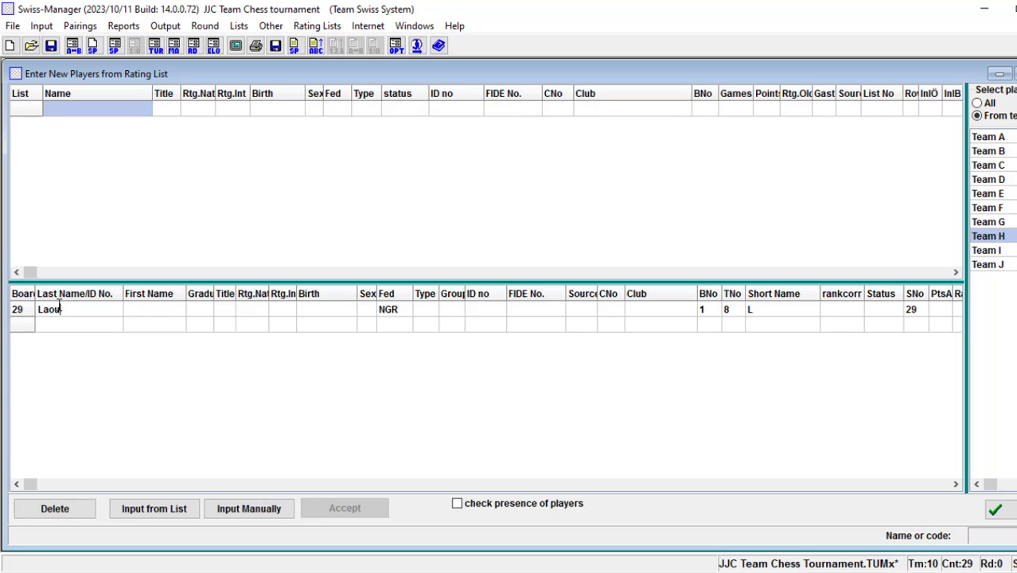
text(Foluso)
key(Return)
click(50, 331)
text(Naomi)
key(Return)
text(Ilori)
key(Return)
Step: Enter the last and first names of Team H's third and fourth players
text(Esther)
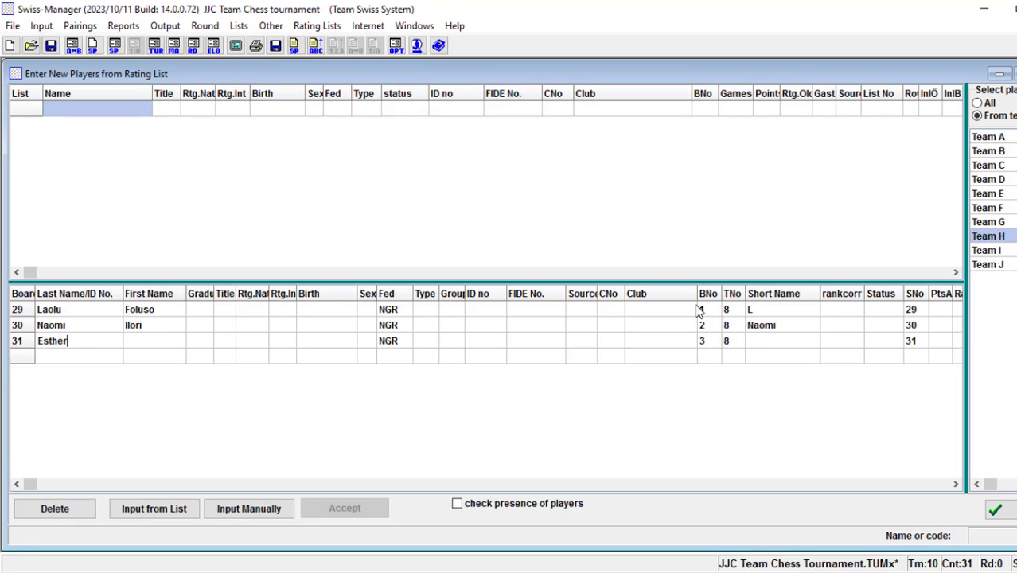
key(Return)
text(Mofe)
key(Return)
text(E)
key(BackSpace)
text(Ruth)
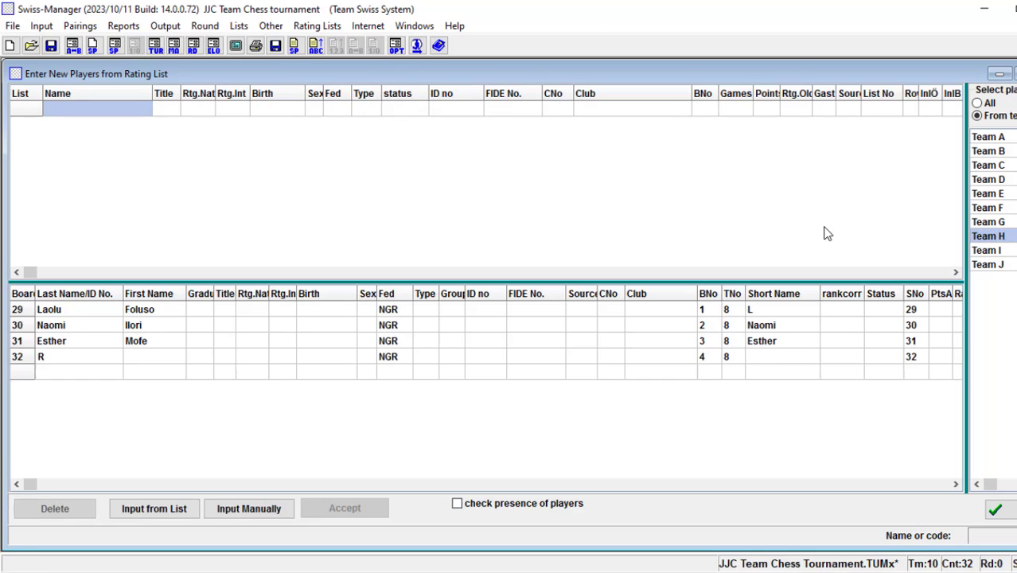
key(Return)
text(Abo)
Step: Switch to Team I and enter the last and first names of its first two players
click(987, 251)
click(78, 311)
text(Iran)
key(Return)
text(Iraq)
key(Return)
text(Isreal)
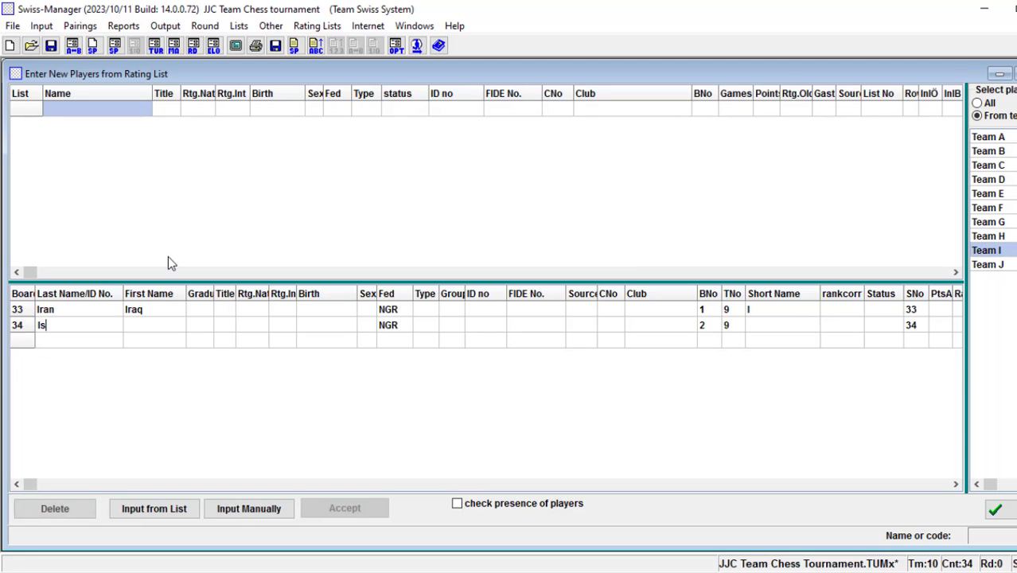
key(Return)
text(Ologun)
key(Return)
Step: Enter the last and first names of Team I's third and fourth players
text(Redeem)
key(Return)
text(Cele)
key(Return)
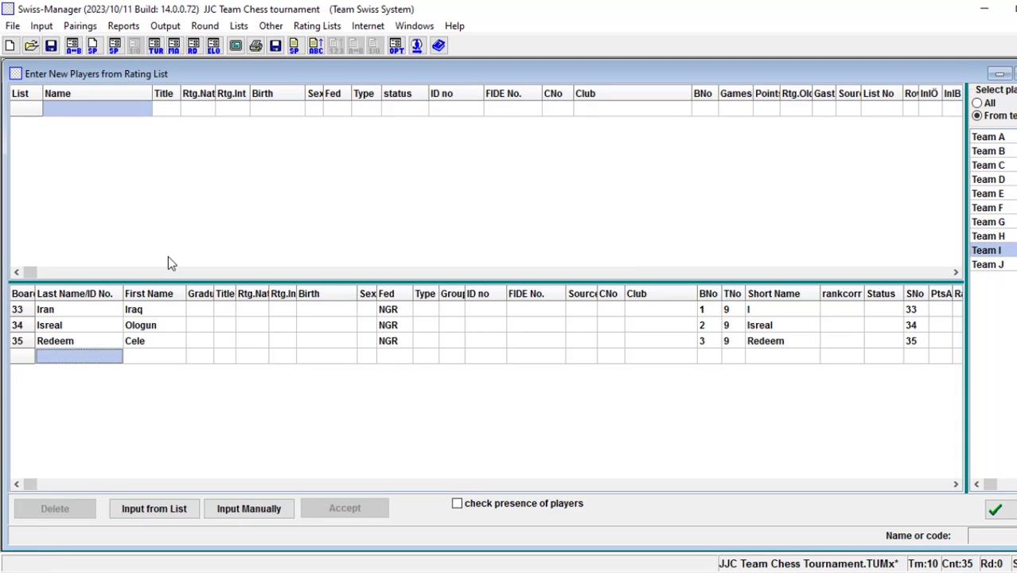
text(Lion)
key(Return)
text(Cob)
Step: Switch to Team J and enter the last and first names of its first two players
click(987, 264)
click(89, 311)
text(United)
key(Return)
text(Mancity)
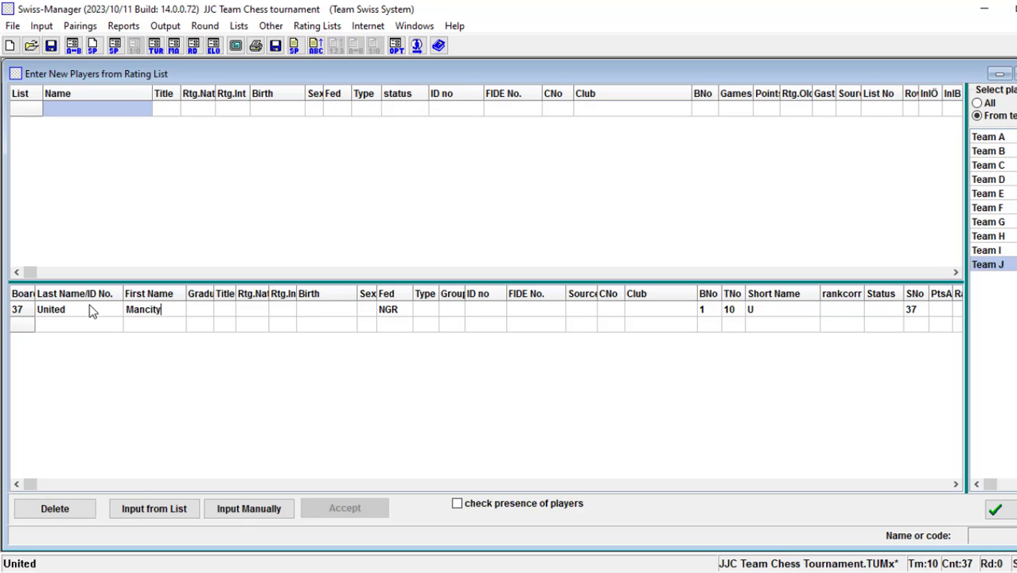
key(Return)
text(Chelsea)
key(Return)
text(Ogogoro)
key(Return)
Step: Enter the last and first names of Team J's third and fourth players
text(Fluke)
key(Return)
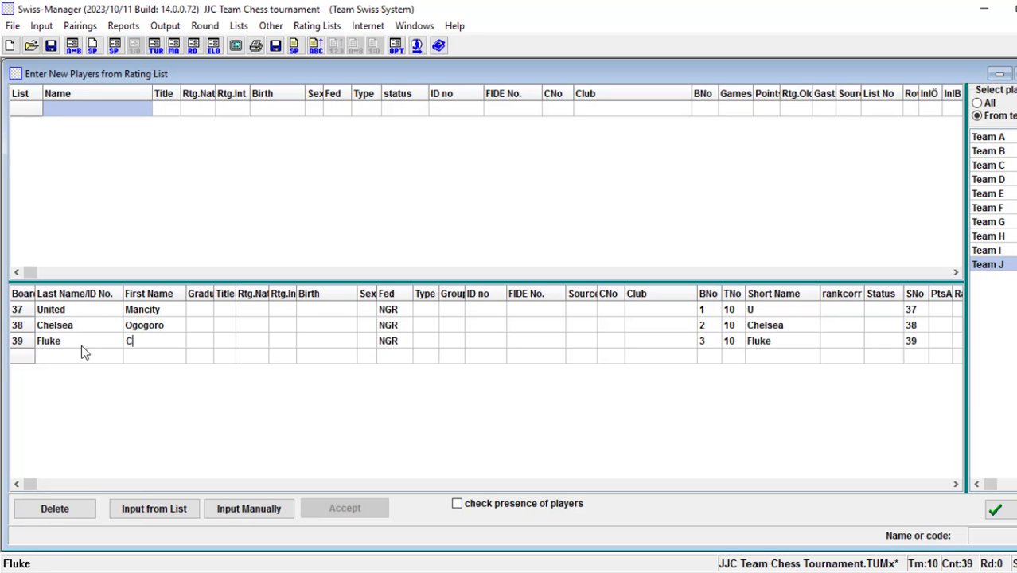
text(Cole)
key(Return)
text(Rain)
key(Return)
text(Light)
key(Return)
Step: Accept the entered players, closing the player entry window, and save the tournament file
click(1009, 566)
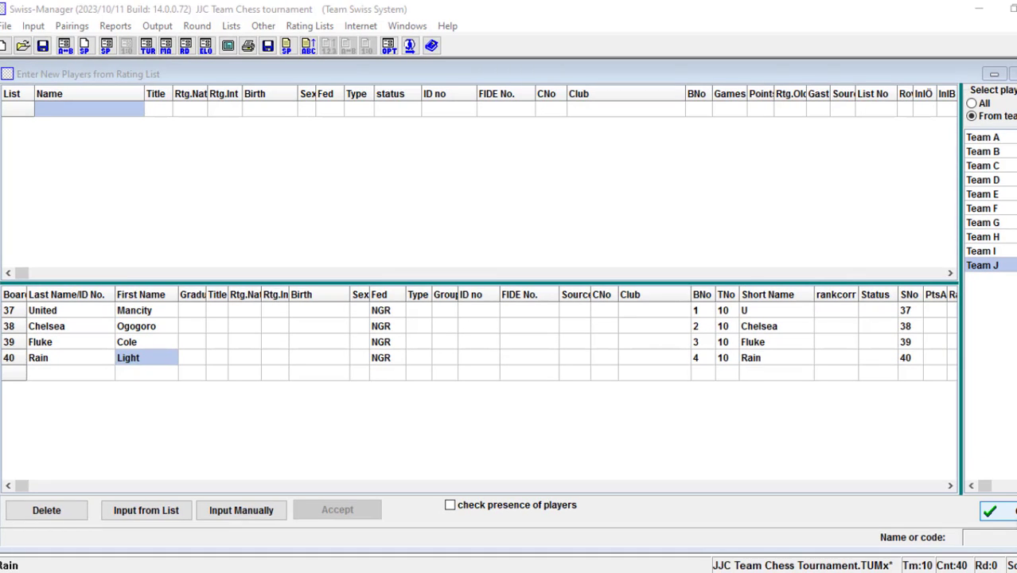
click(1005, 515)
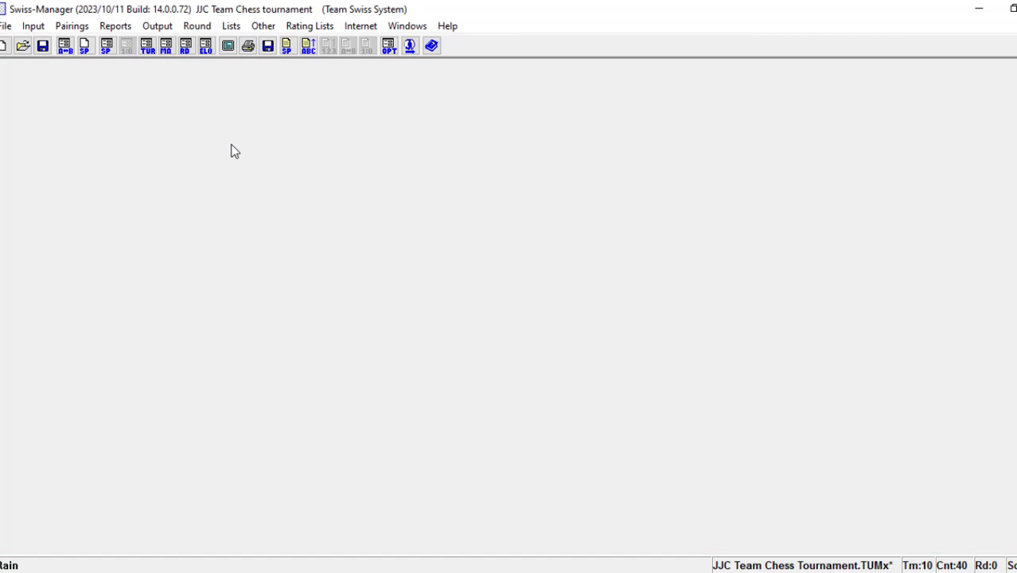
click(44, 46)
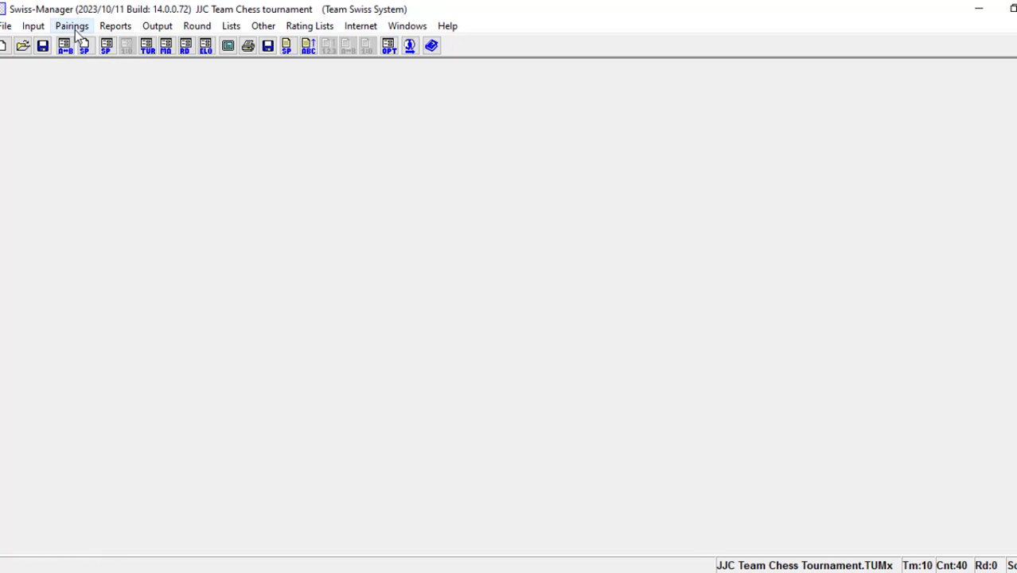
Step: Generate the computer pairings for round 1 with the Swiss-Manager engine and accept them
click(73, 27)
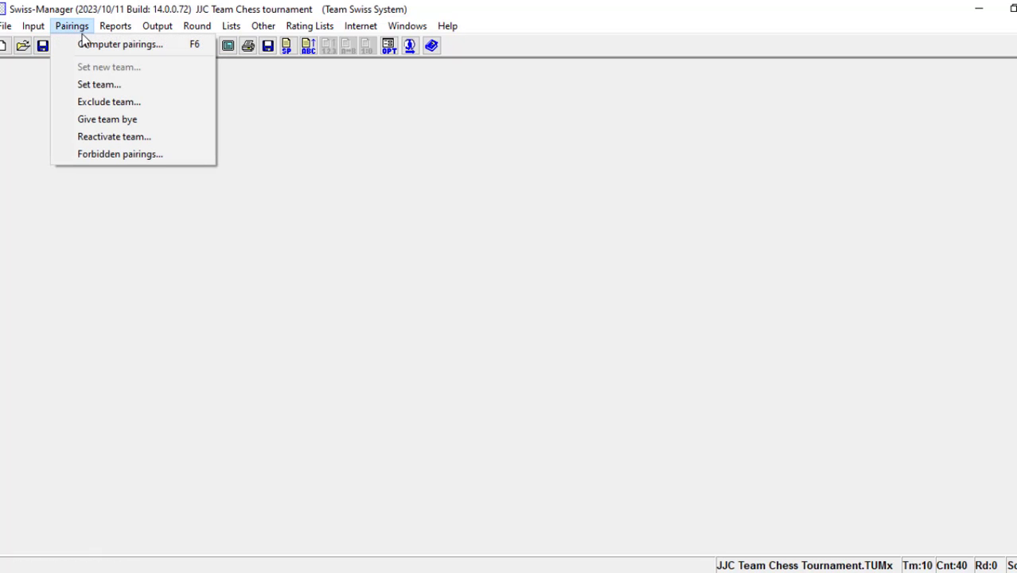
click(87, 44)
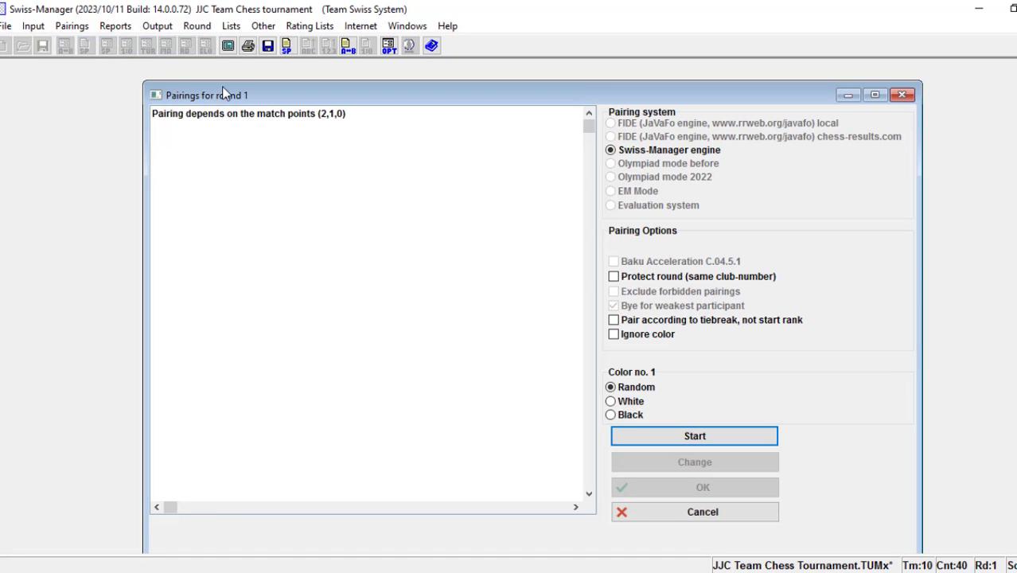
drag(561, 96, 559, 71)
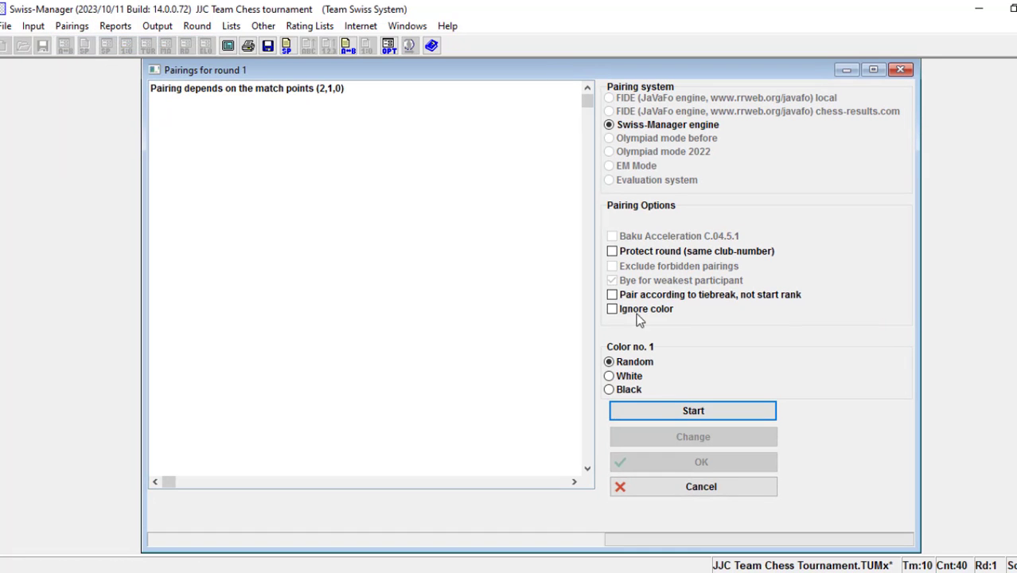
click(659, 412)
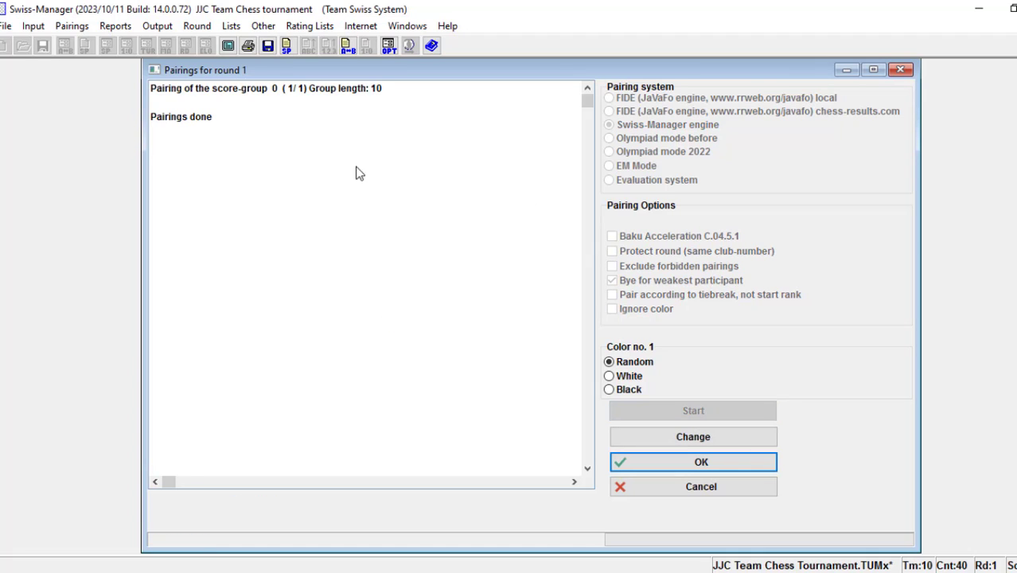
click(680, 466)
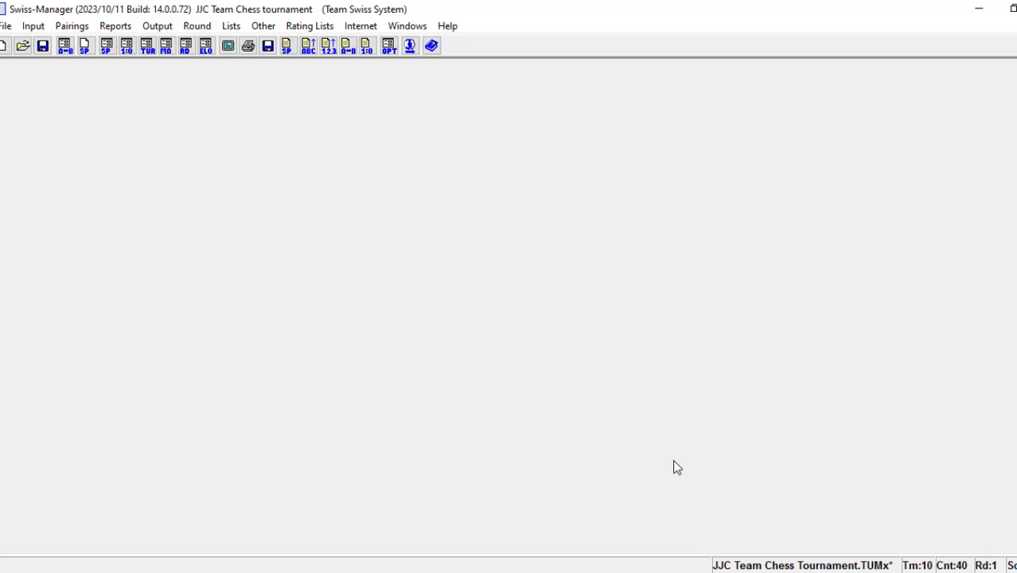
Step: Display the team pairings list for round 1 and maximize its window
click(231, 27)
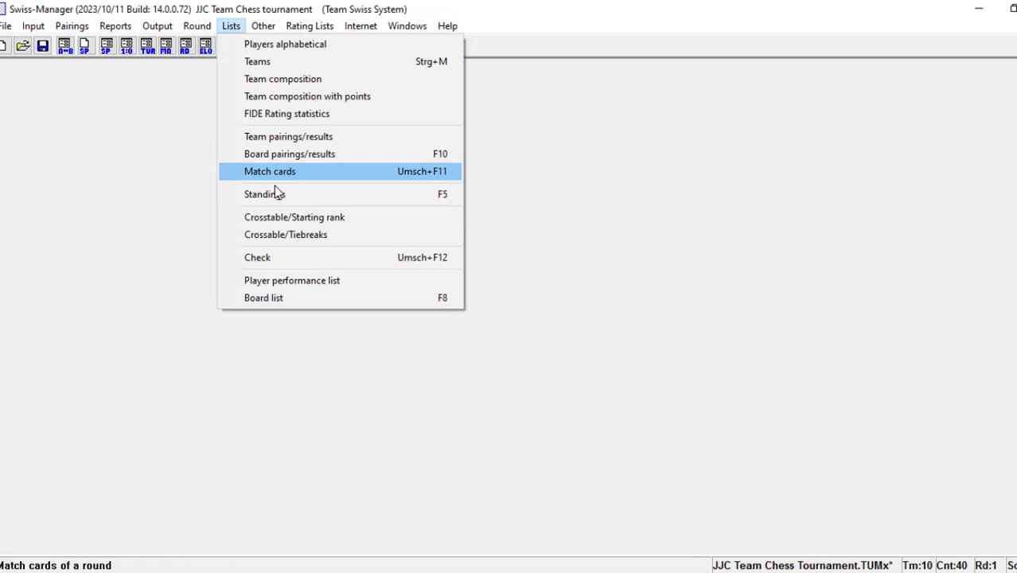
click(273, 136)
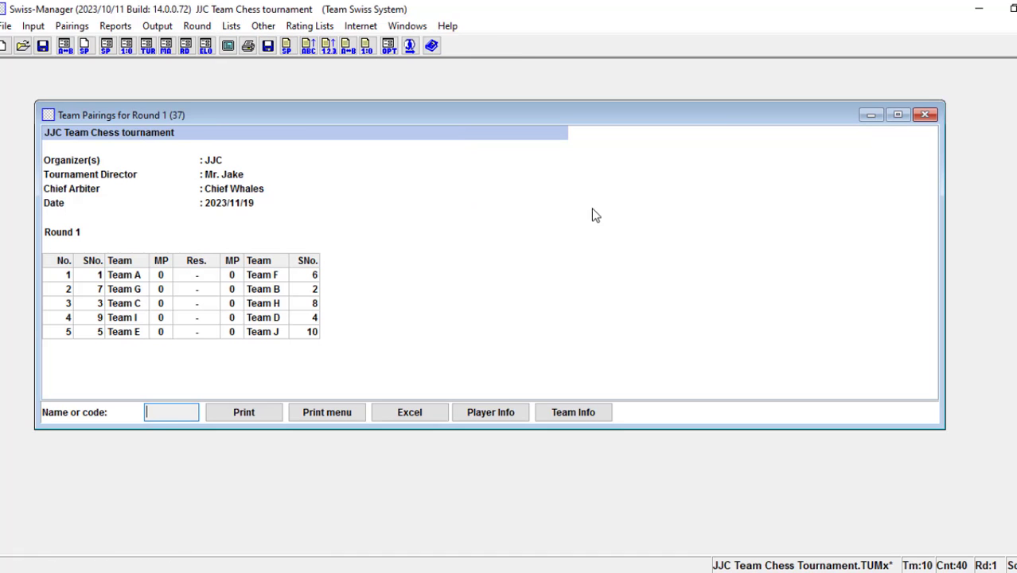
click(897, 114)
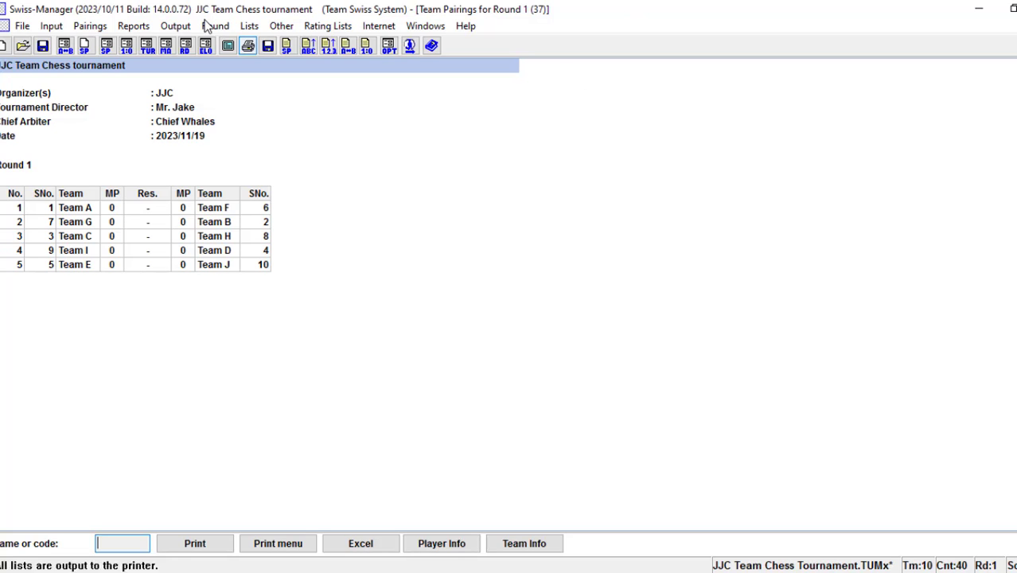
Step: Enter the round 1 team results Team A 1–3 Team F, Team G 4–0 Team B and Team C 2–2 Team H
click(51, 26)
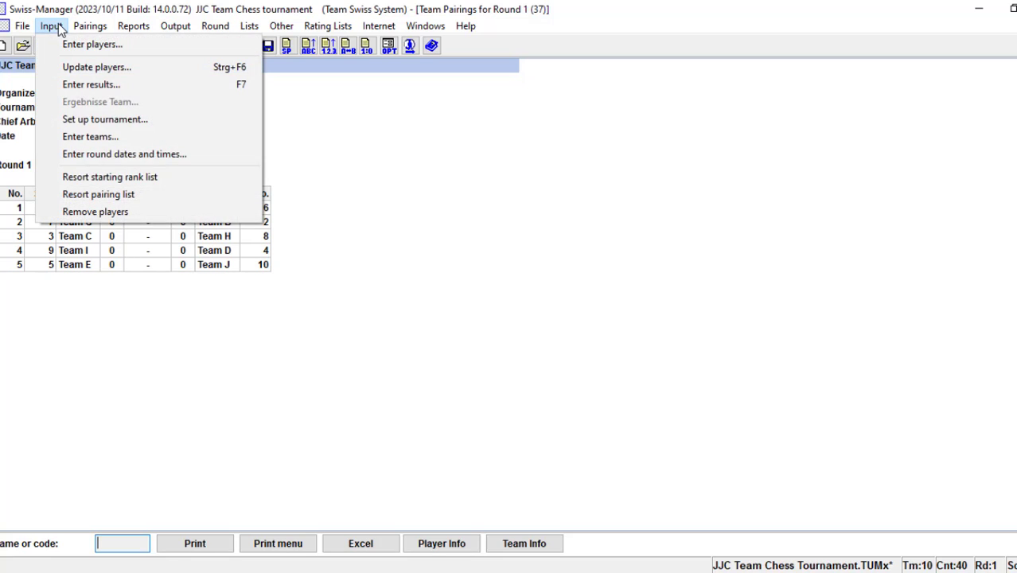
click(74, 83)
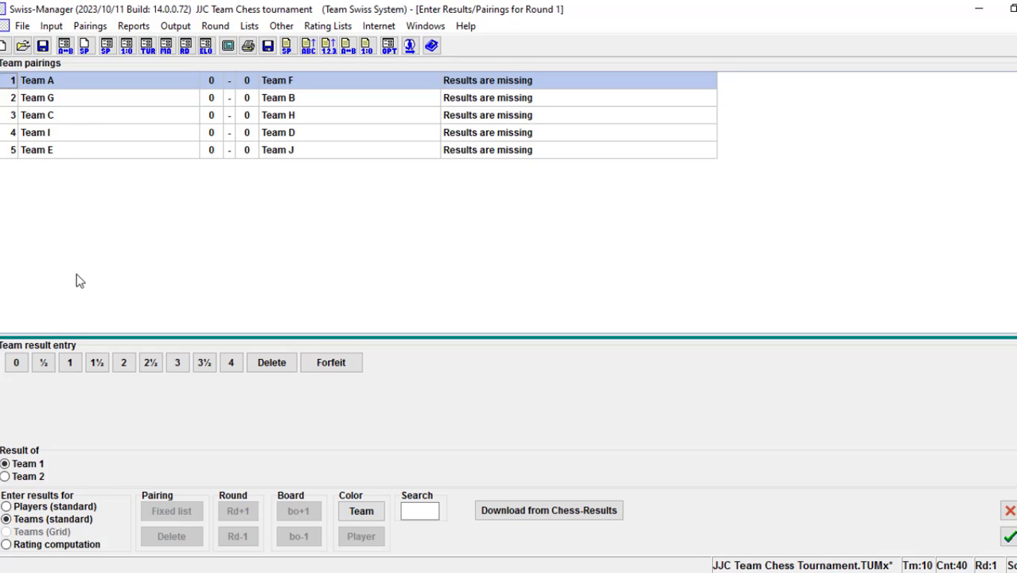
click(70, 366)
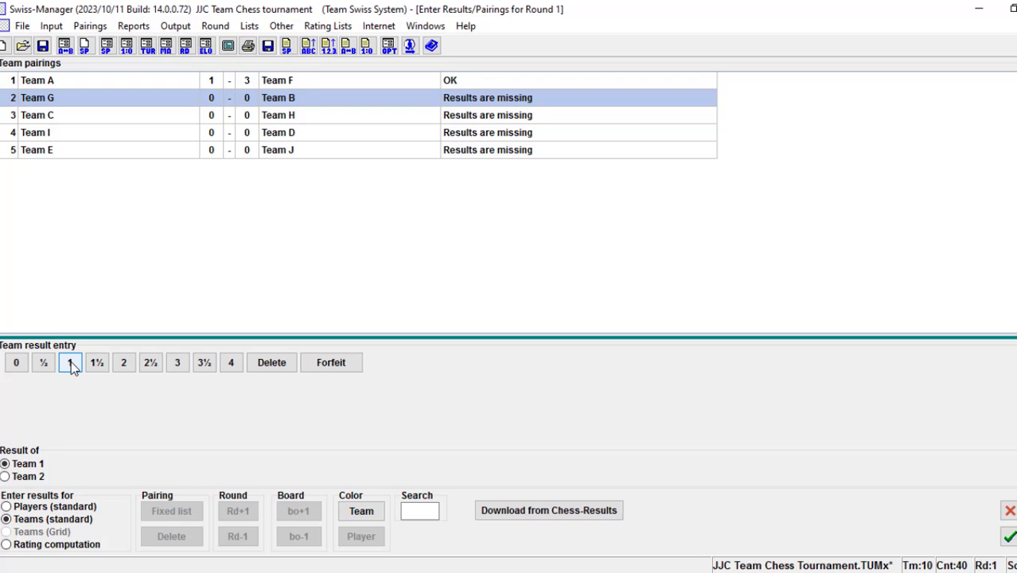
click(231, 363)
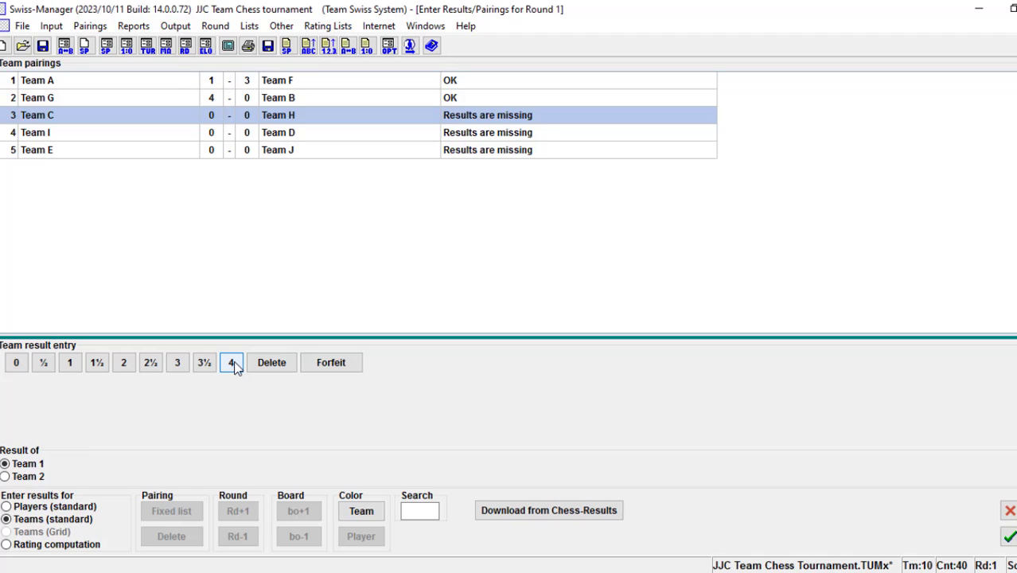
click(125, 364)
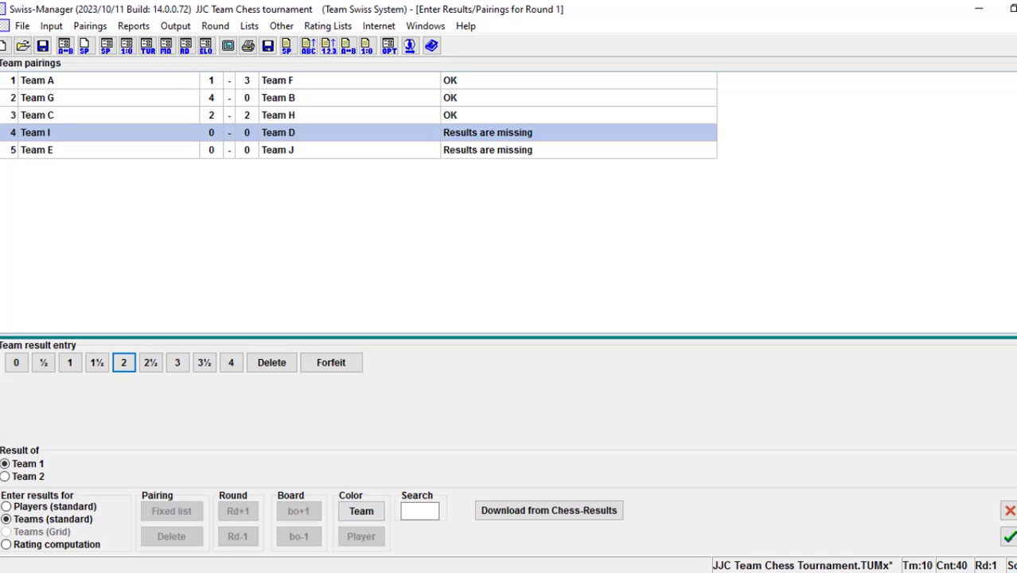
Step: Enter the round 1 results Team I 2½–1½ Team D and Team E ½–3½ Team J, and save the tournament
click(149, 362)
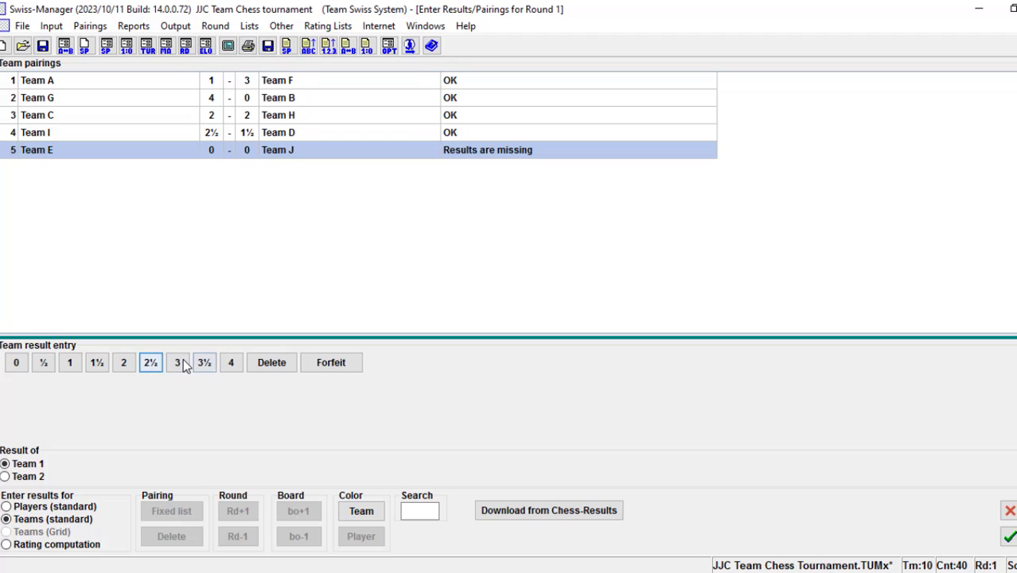
click(46, 362)
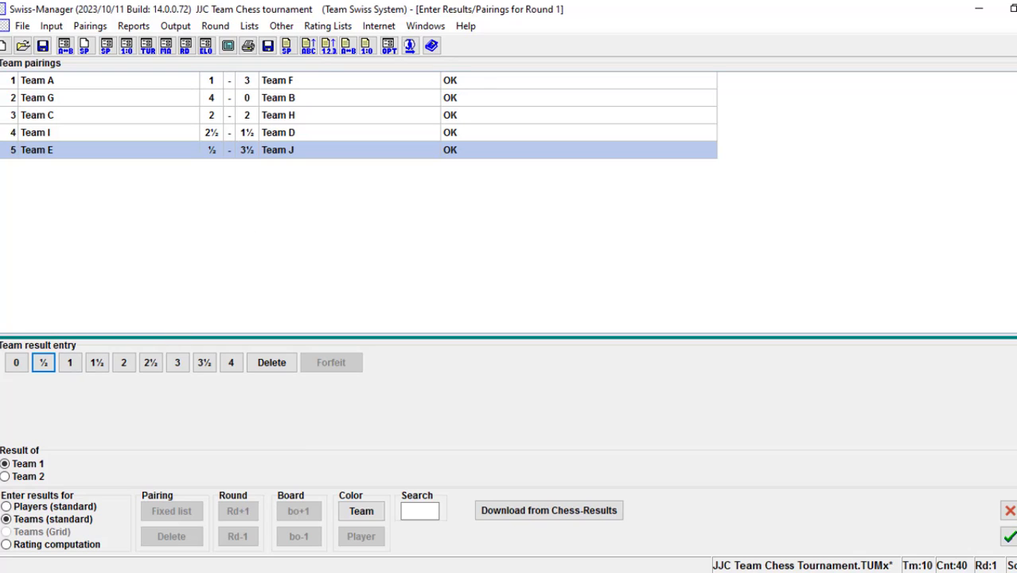
click(42, 45)
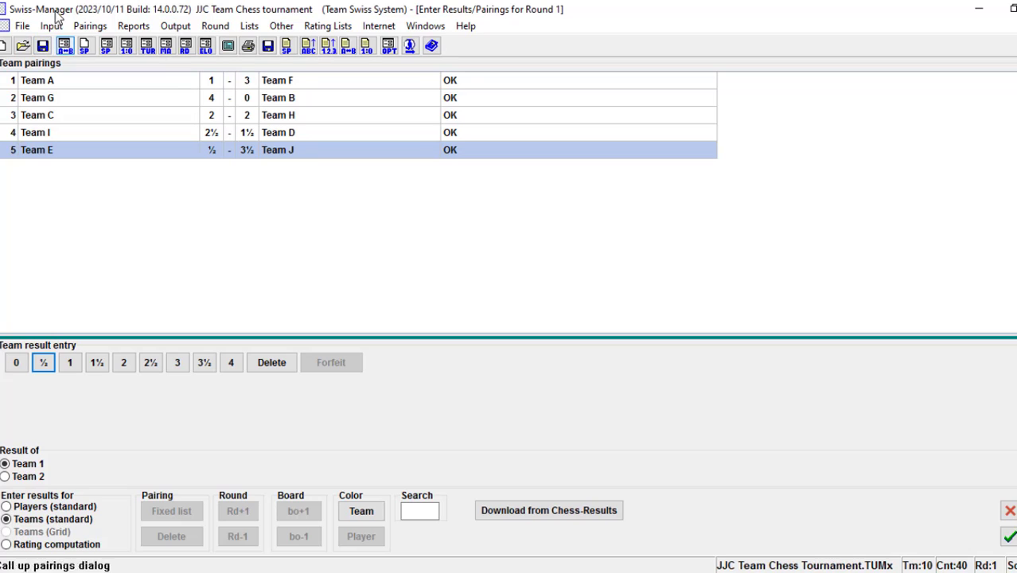
Step: Generate the computer pairings for round 2 with the Swiss-Manager engine and accept them
click(90, 26)
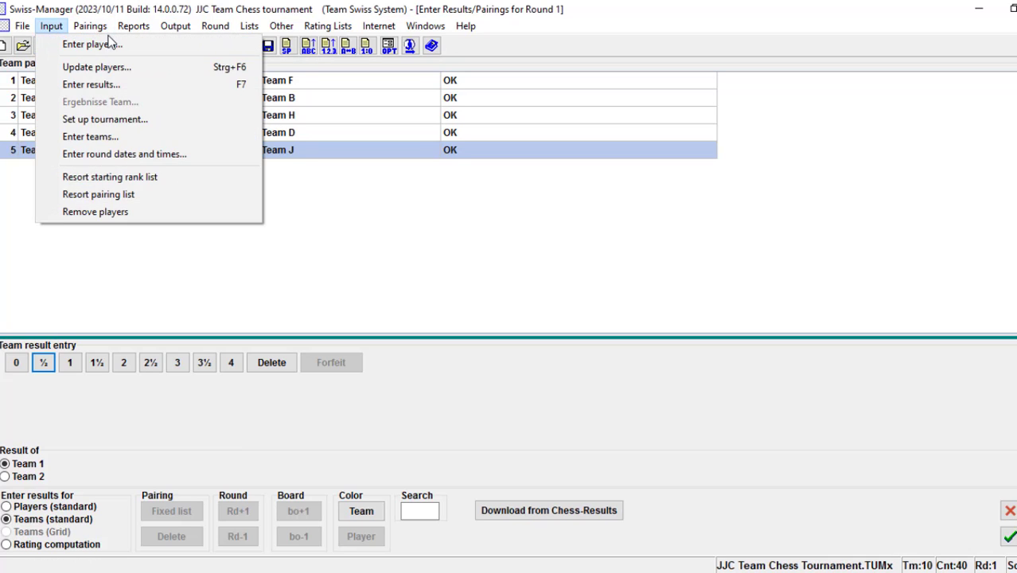
click(90, 45)
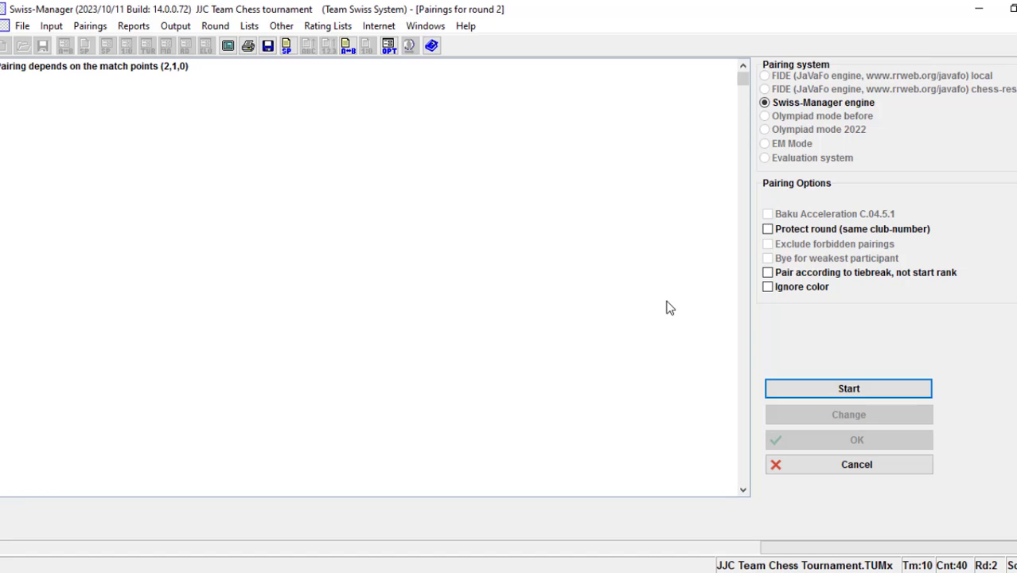
click(874, 391)
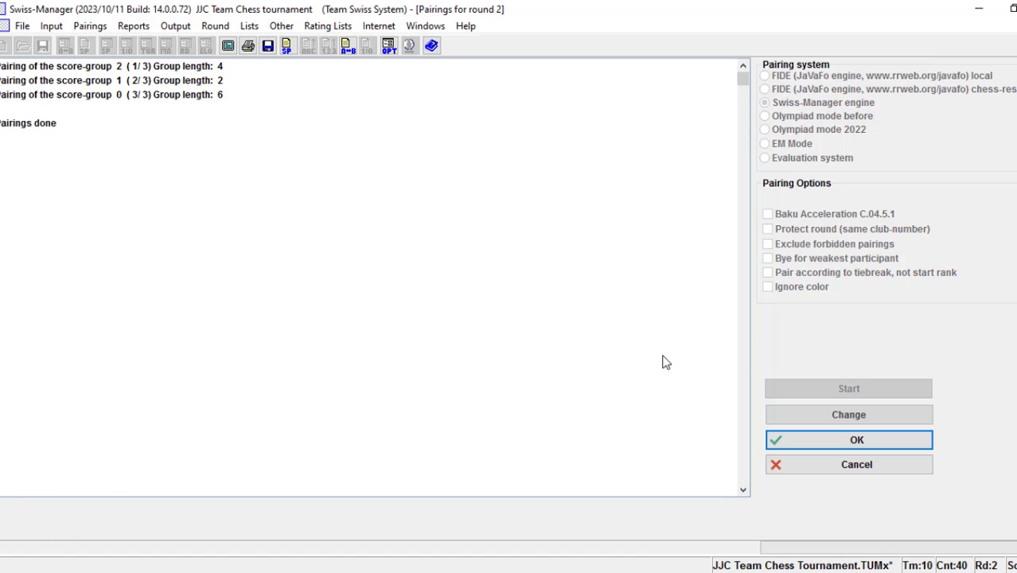
click(795, 439)
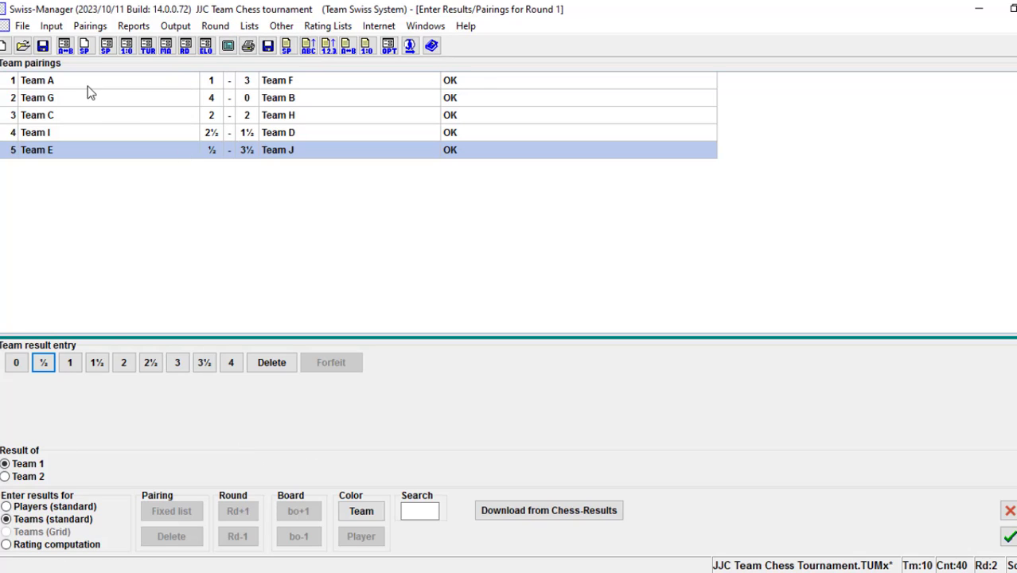
click(51, 26)
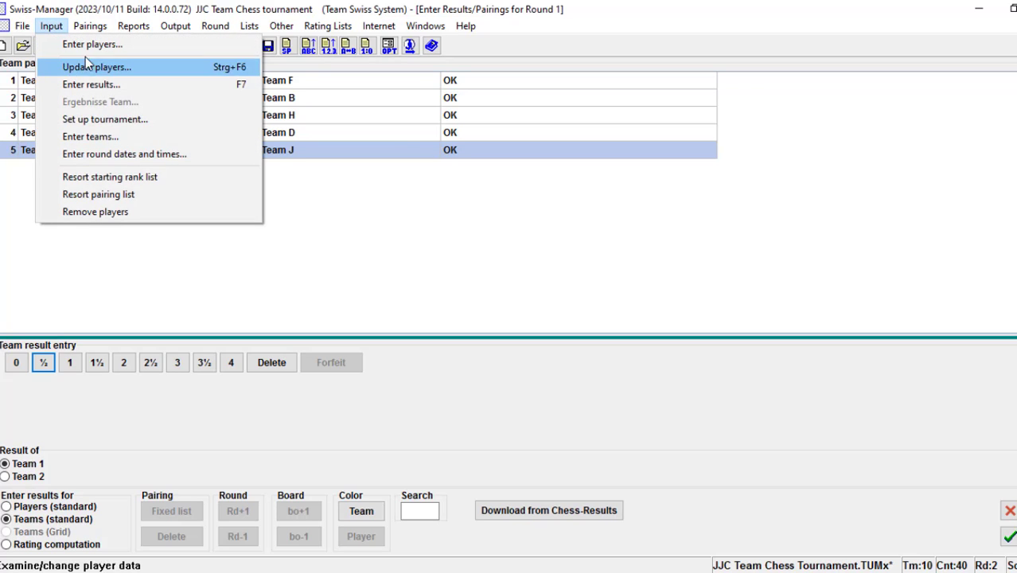
click(463, 231)
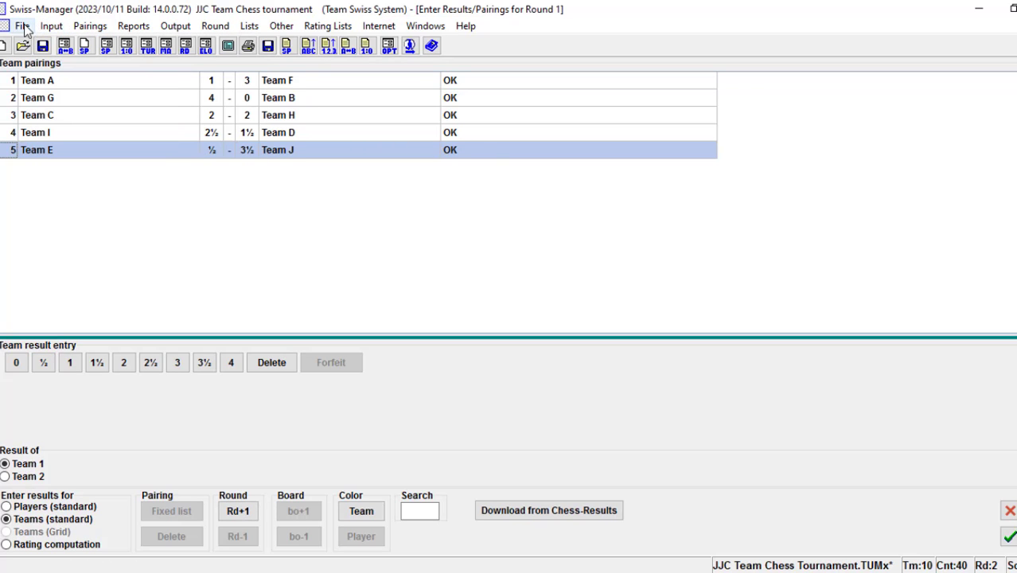
click(48, 27)
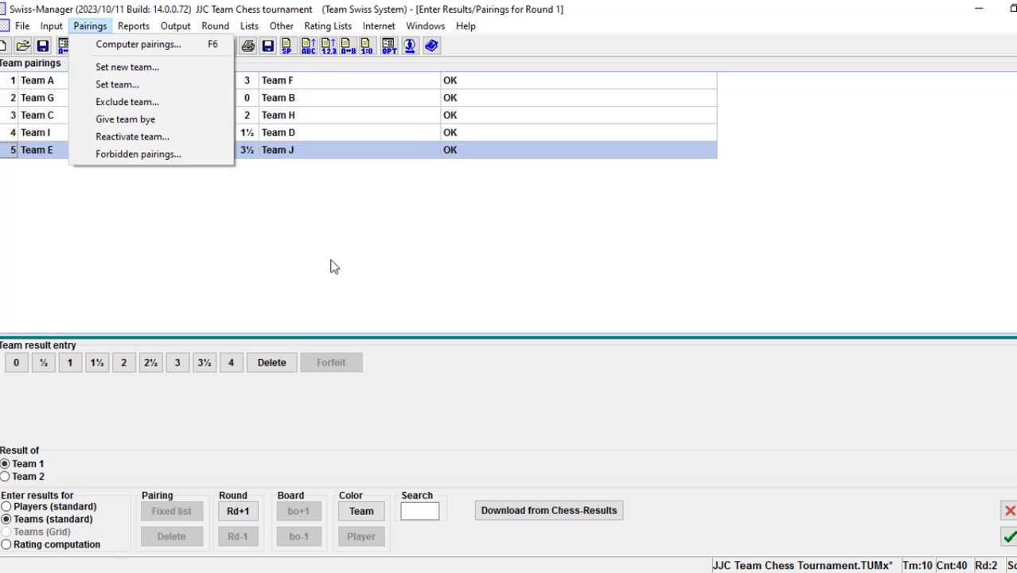
click(333, 266)
click(51, 26)
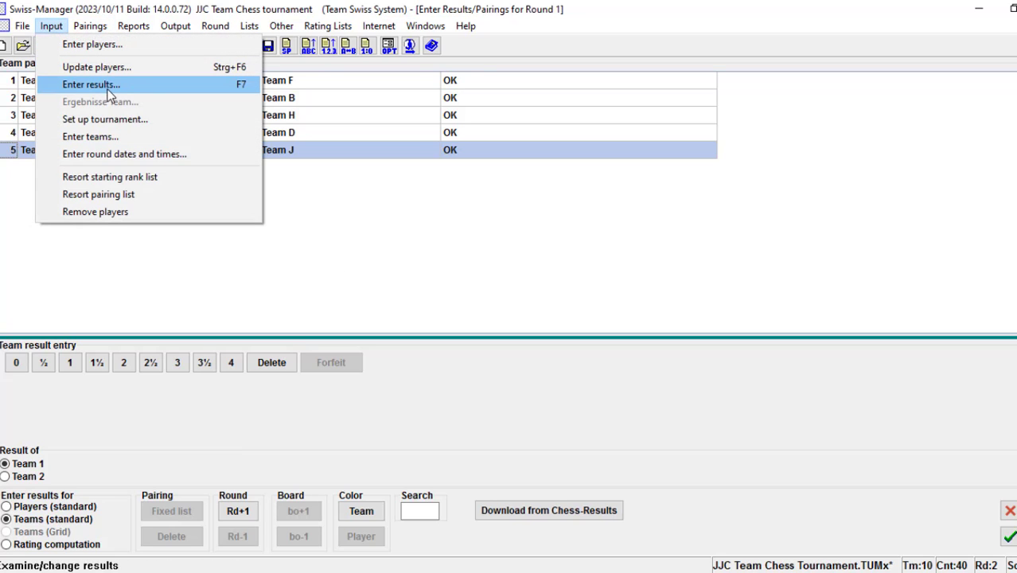
click(525, 252)
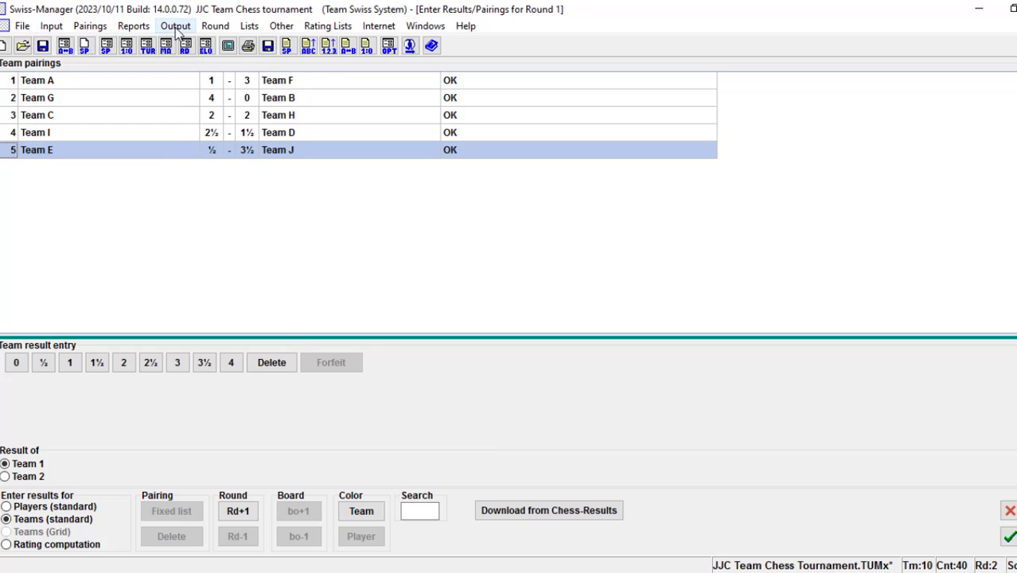
click(215, 26)
mouse_move(134, 25)
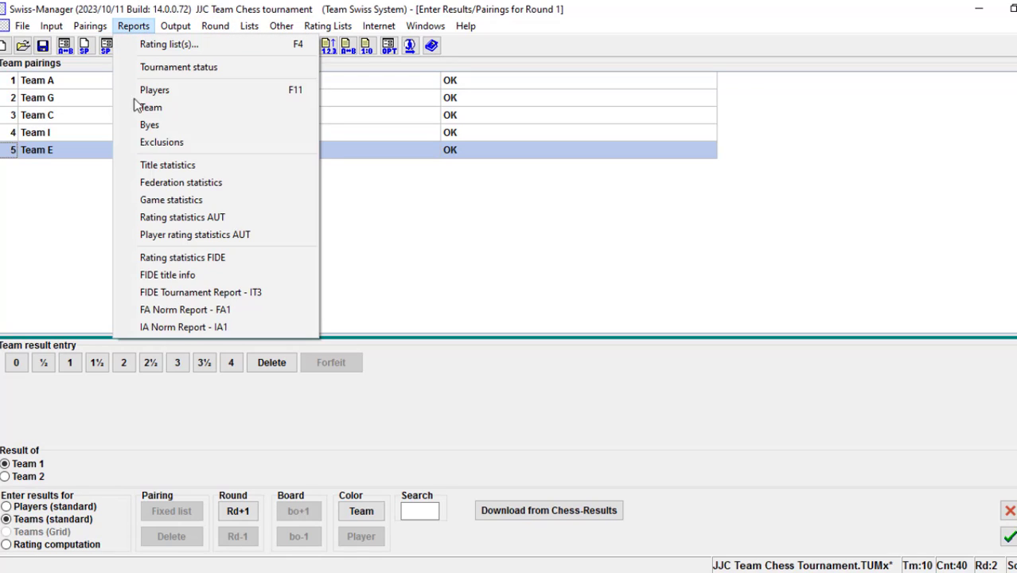
click(74, 232)
click(51, 25)
click(74, 85)
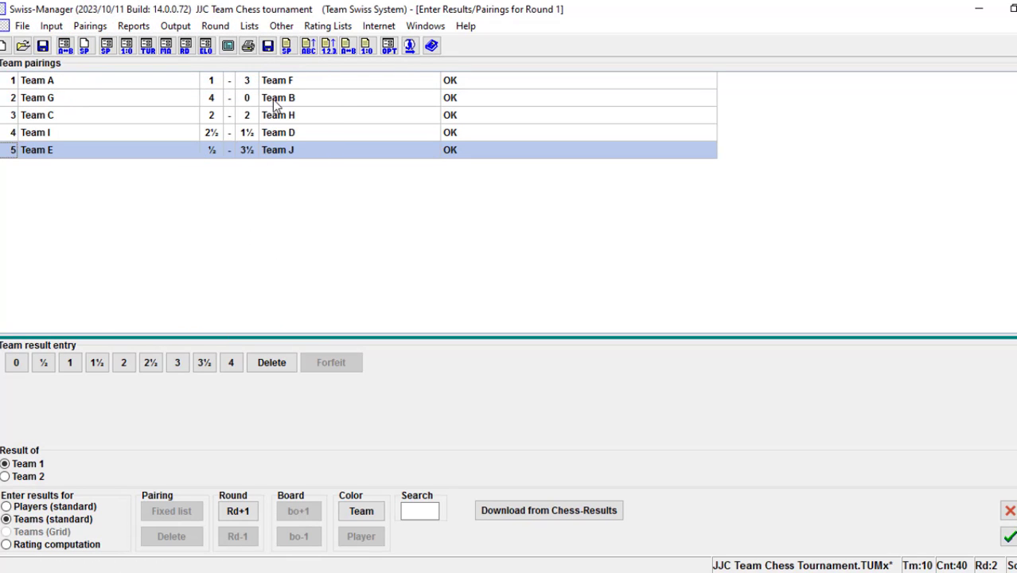
click(51, 26)
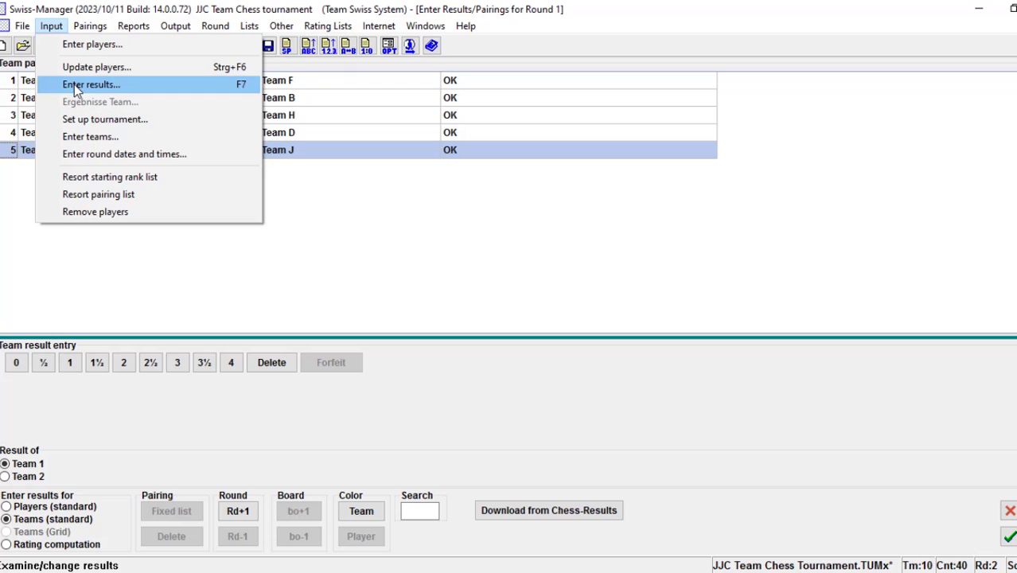
click(74, 84)
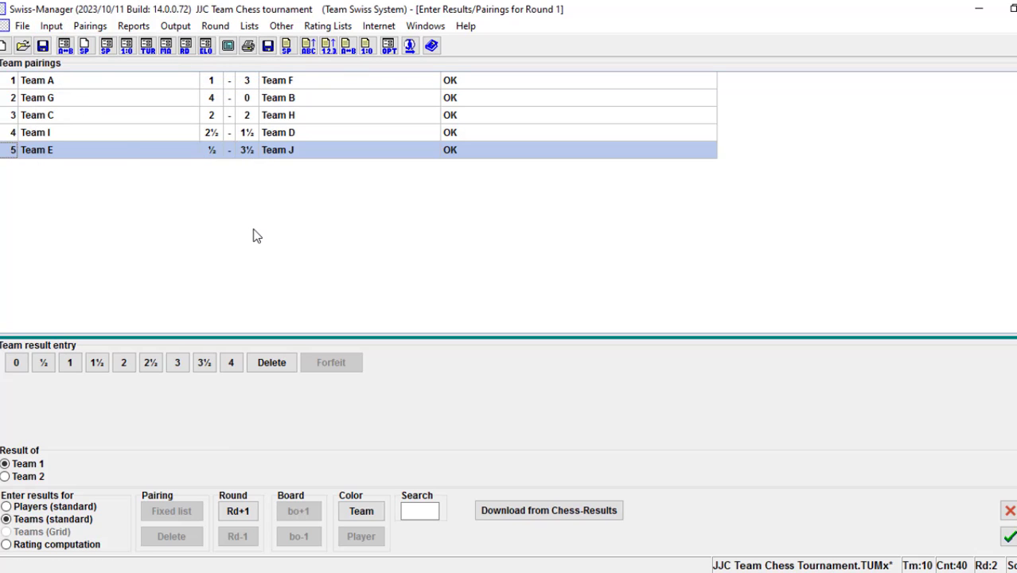
Step: Close the round 1 result entry and enter the round 2 results Team F 1–3 Team I and Team J 3–1 Team G
click(1009, 536)
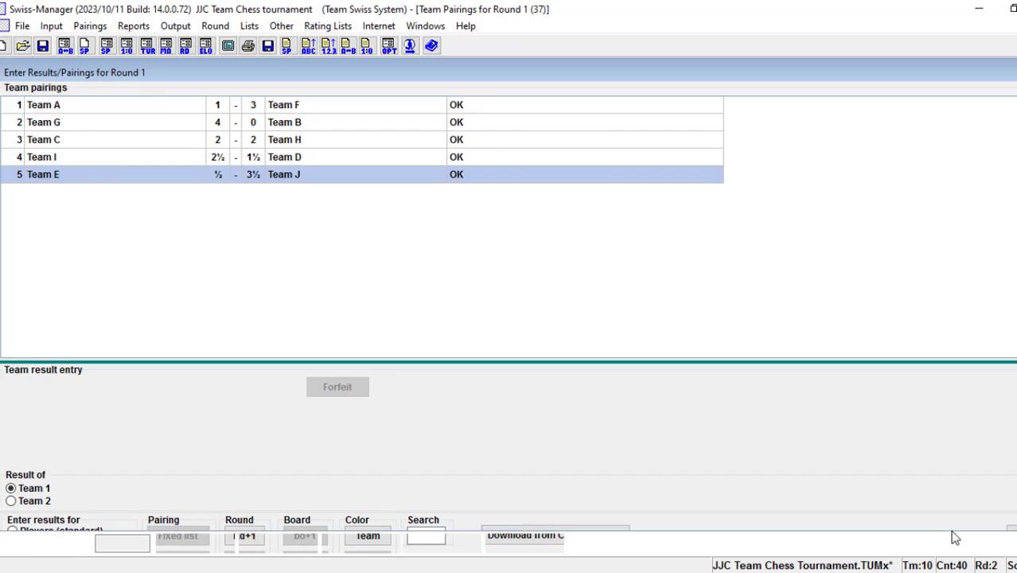
click(50, 25)
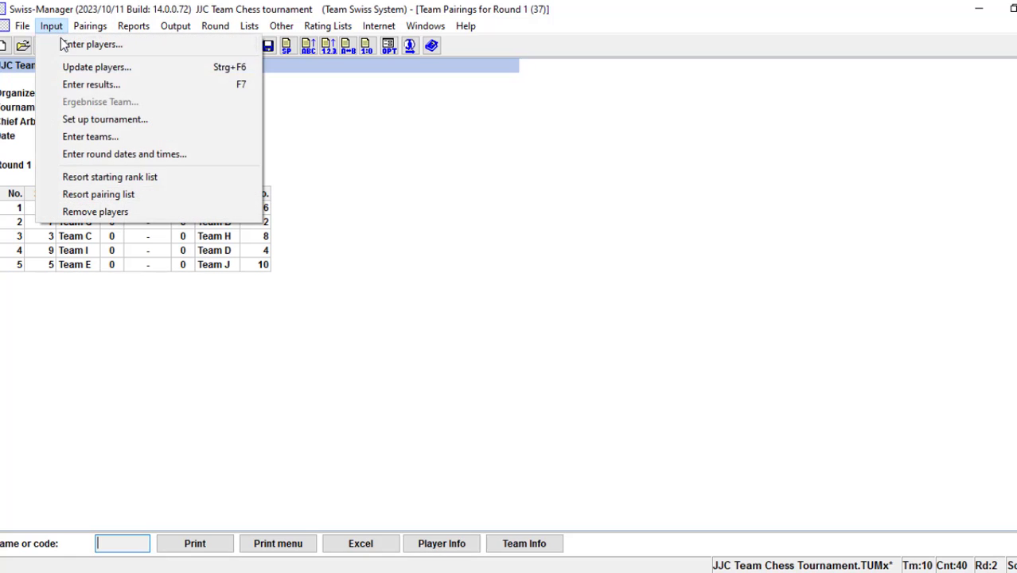
click(78, 86)
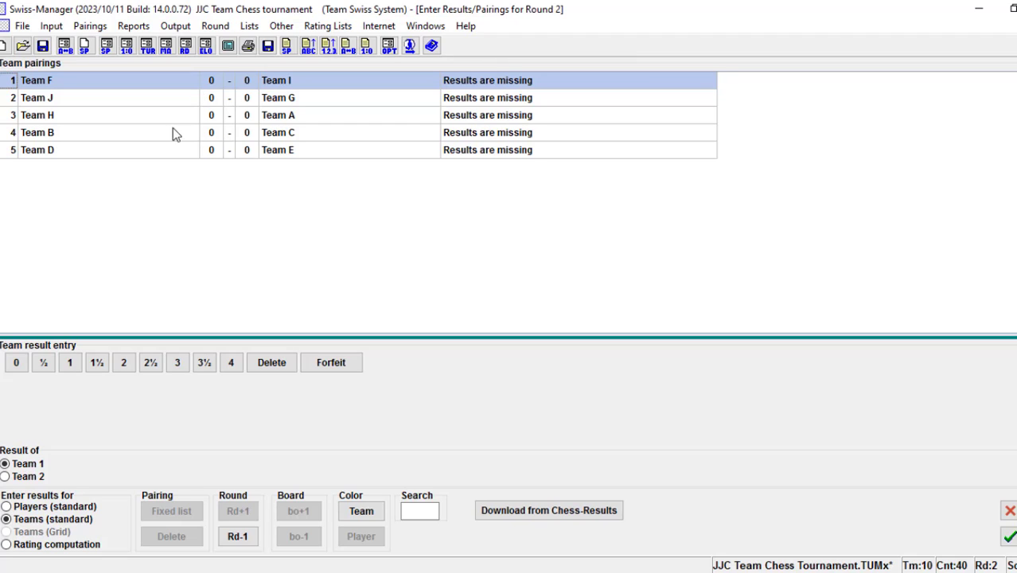
click(70, 363)
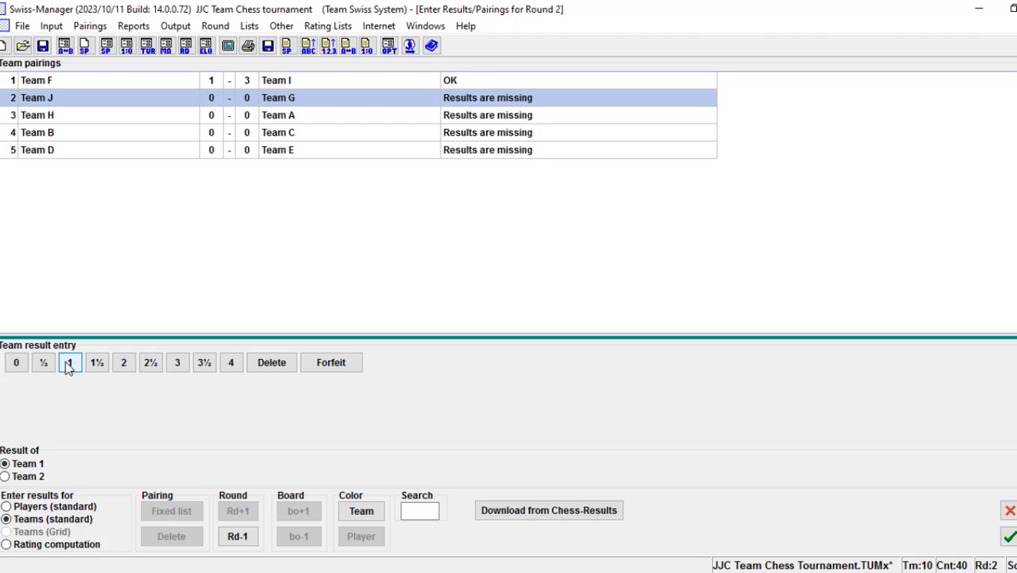
click(178, 364)
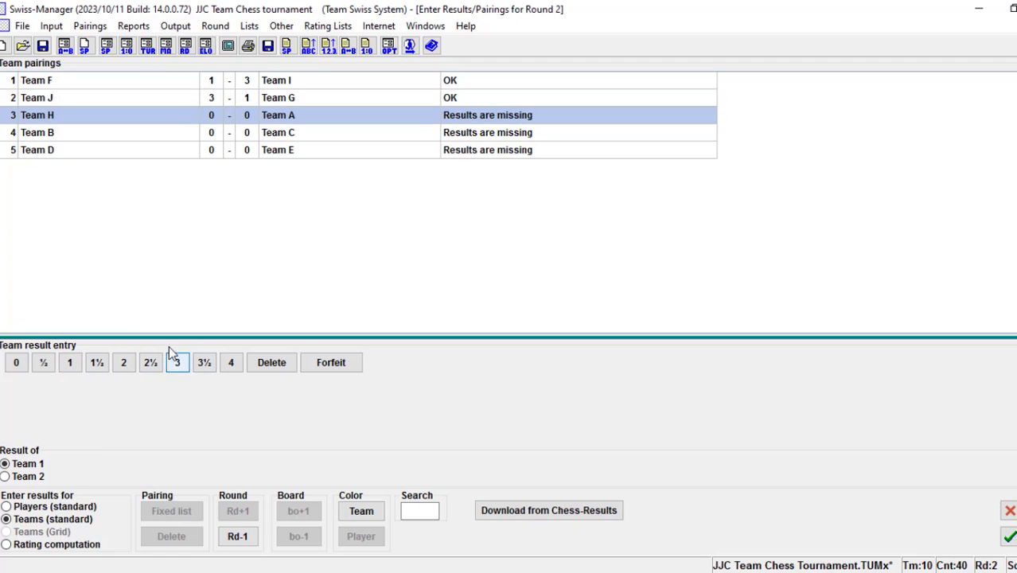
Step: Enter the round 2 results Team H 2–2 Team A, Team B 1½–2½ Team C and Team D 1–3 Team E
click(124, 363)
click(96, 363)
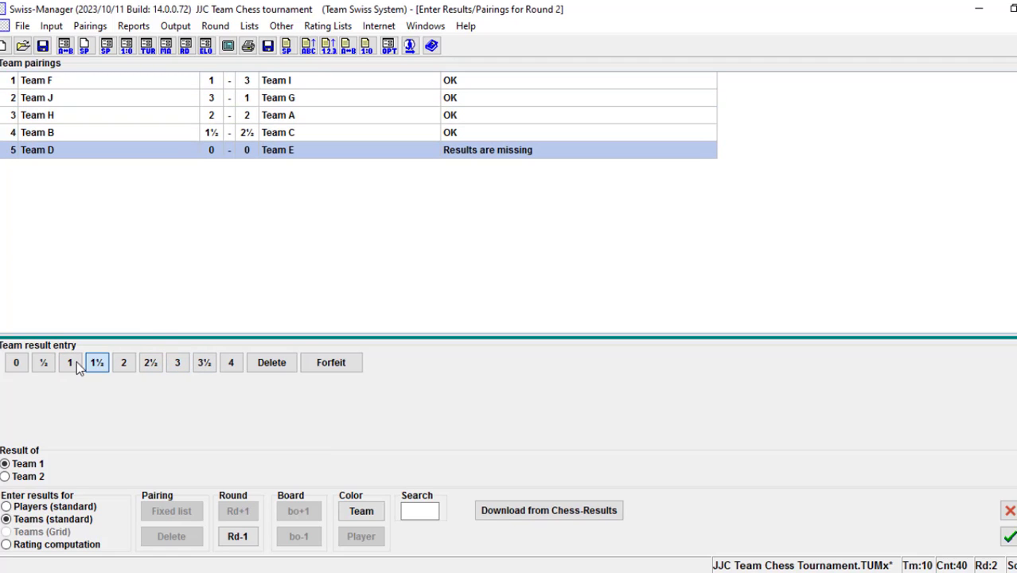
click(73, 364)
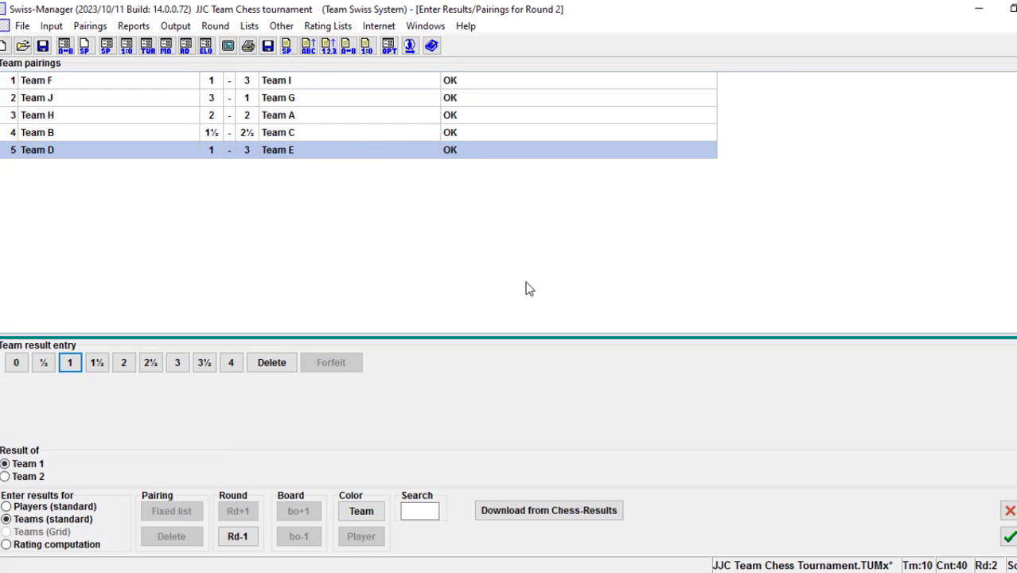
Step: Generate the computer pairings for round 3 with the Swiss-Manager engine and accept them
click(90, 25)
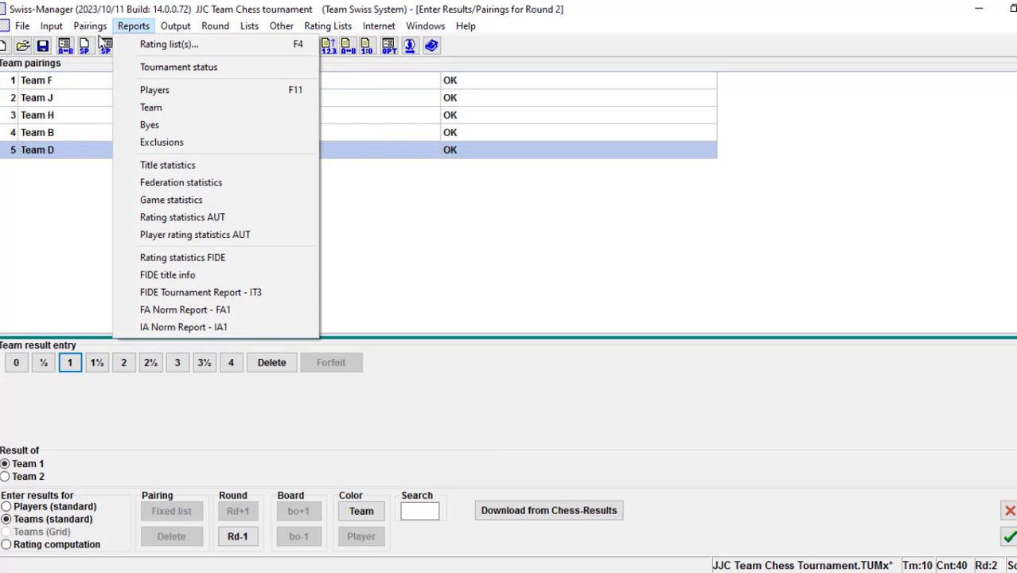
click(88, 47)
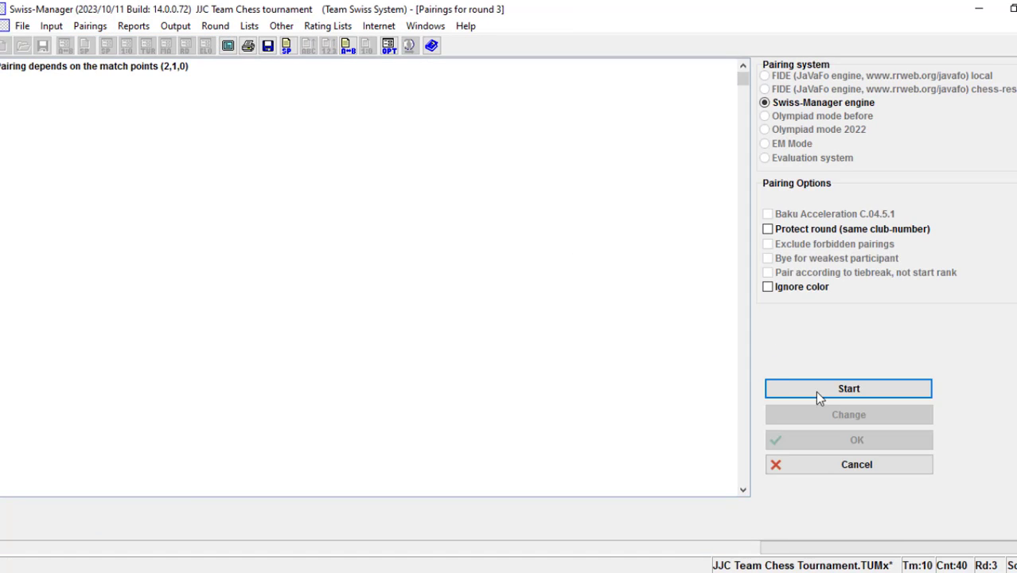
click(820, 390)
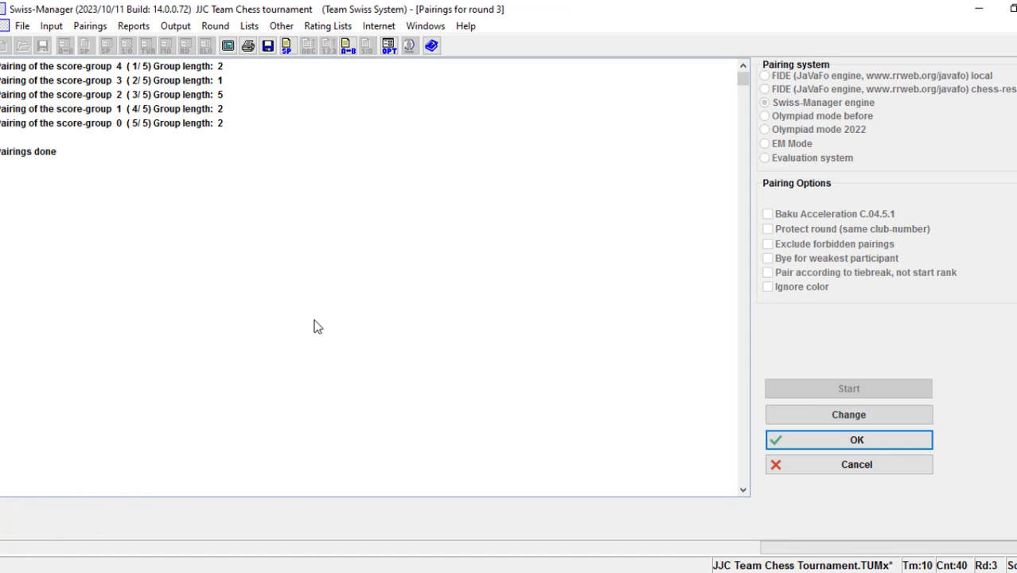
click(796, 440)
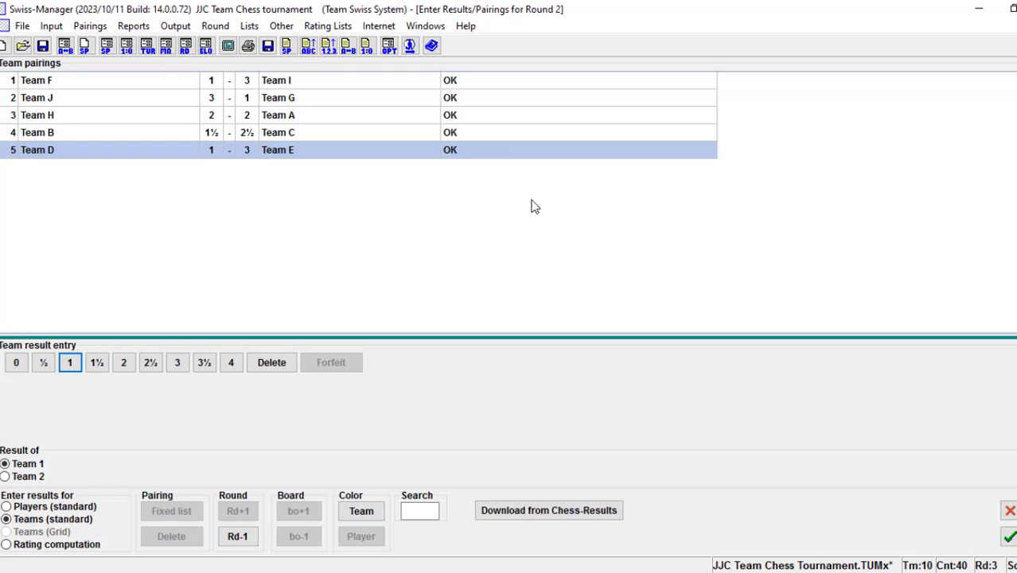
Step: Close the round 2 result entry and enter the round 3 results Team I 4–0 Team J and Team C 3–1 Team F
click(215, 83)
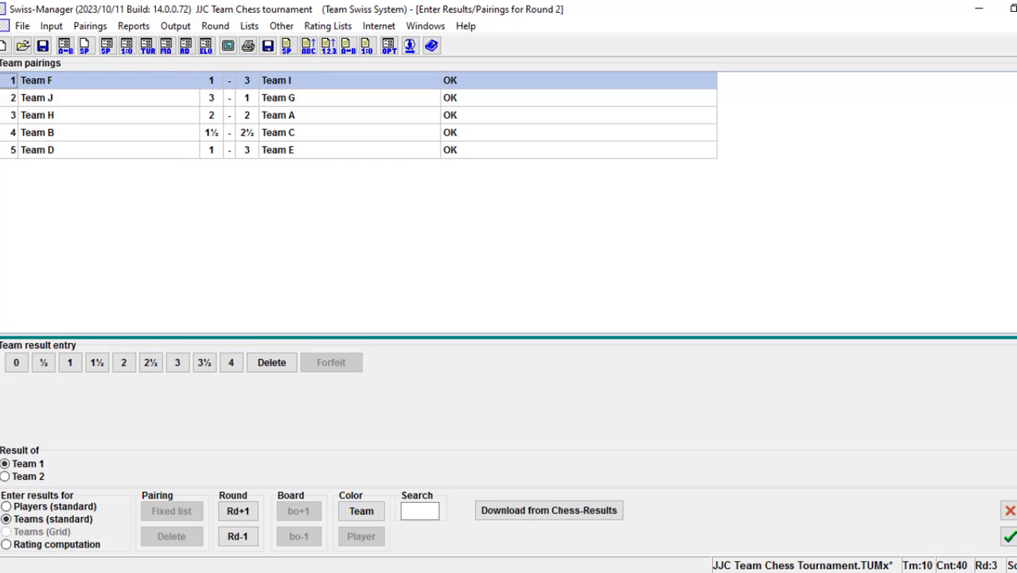
click(1009, 536)
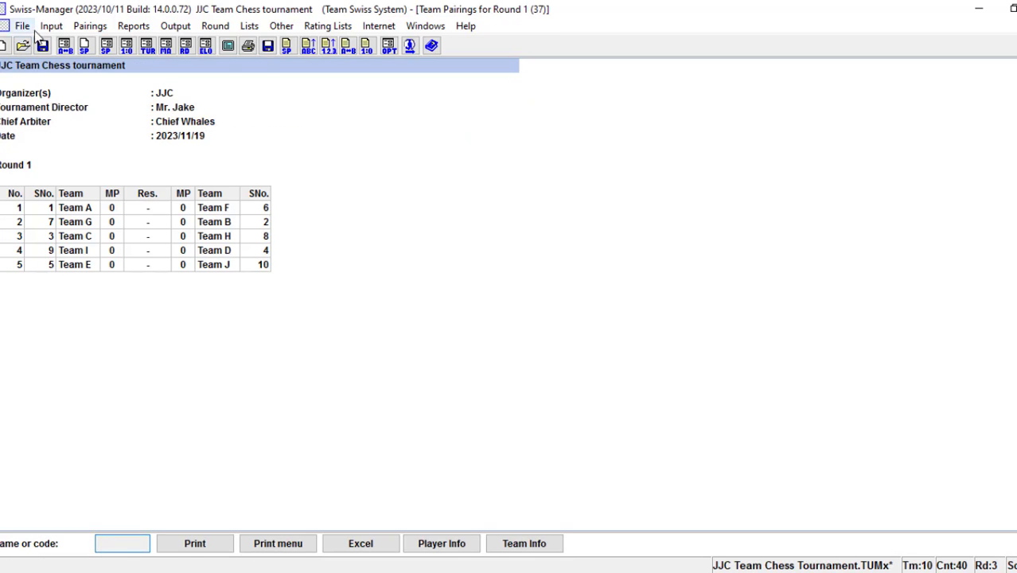
click(51, 25)
click(80, 84)
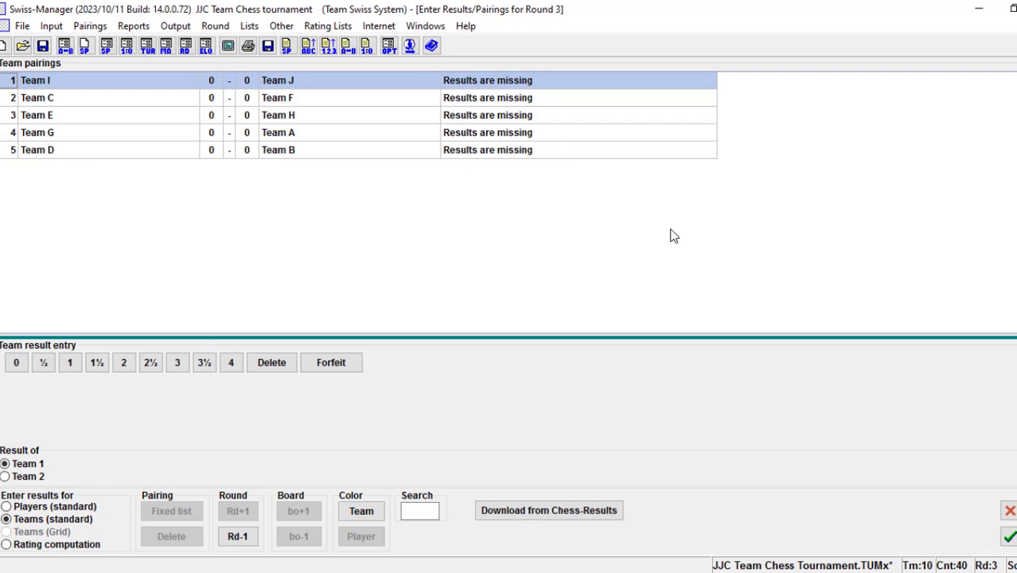
click(231, 363)
click(172, 364)
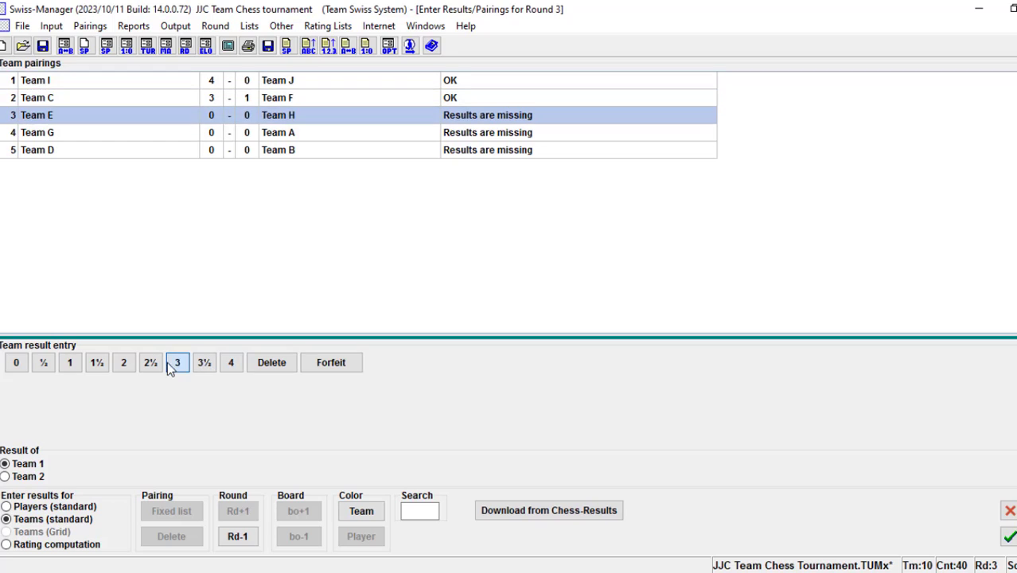
Step: Enter the round 3 results Team E 3½–½ Team H, Team G 2–2 Team A and Team D ½–3½ Team B, and save the tournament
click(204, 363)
click(123, 362)
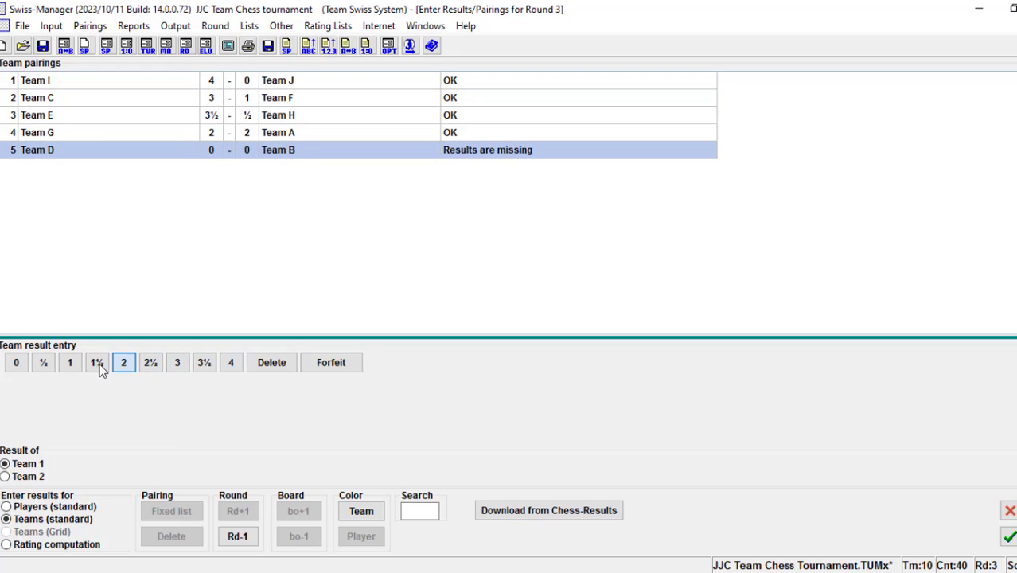
click(46, 363)
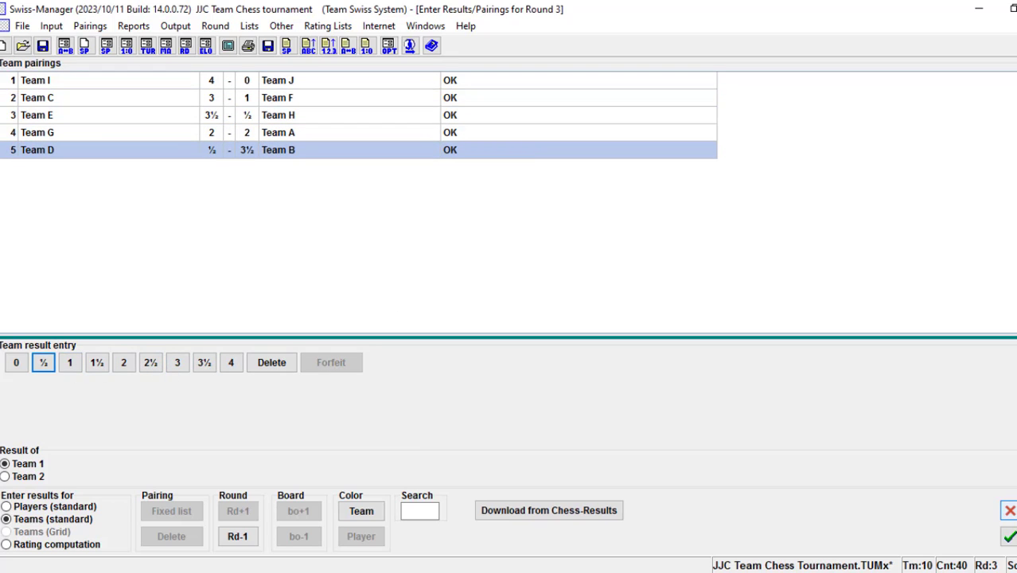
click(1009, 536)
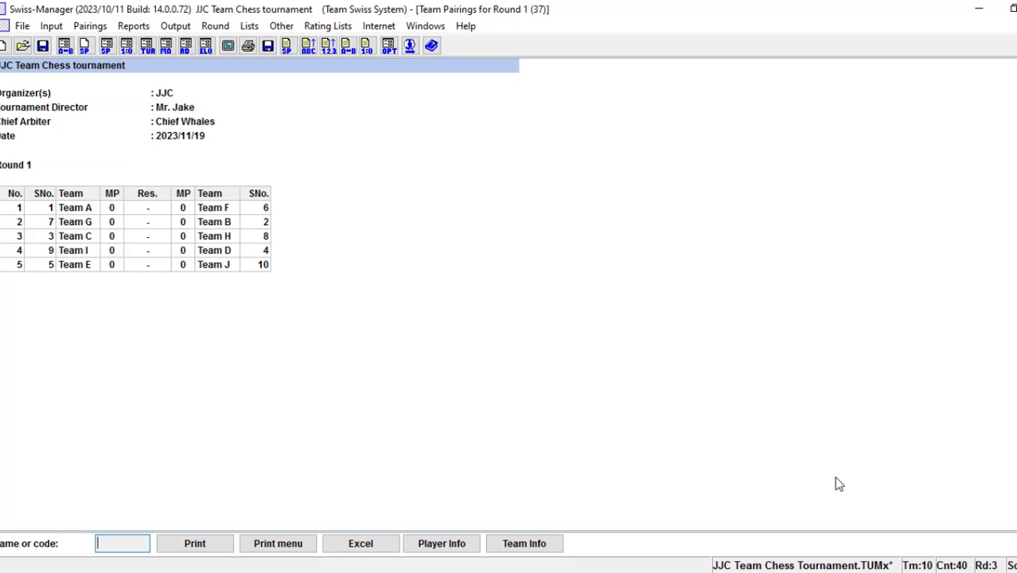
click(43, 45)
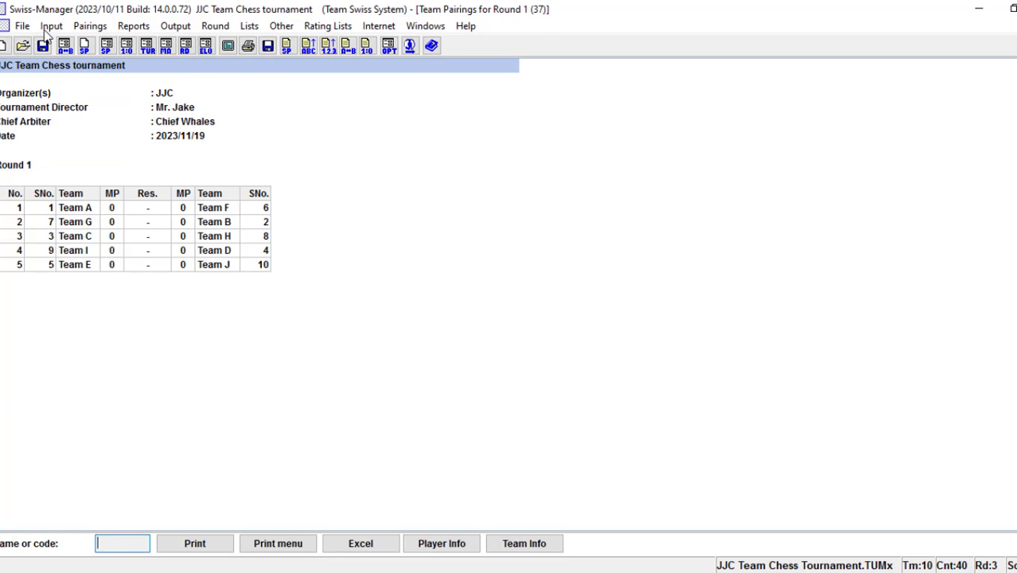
click(48, 27)
click(57, 84)
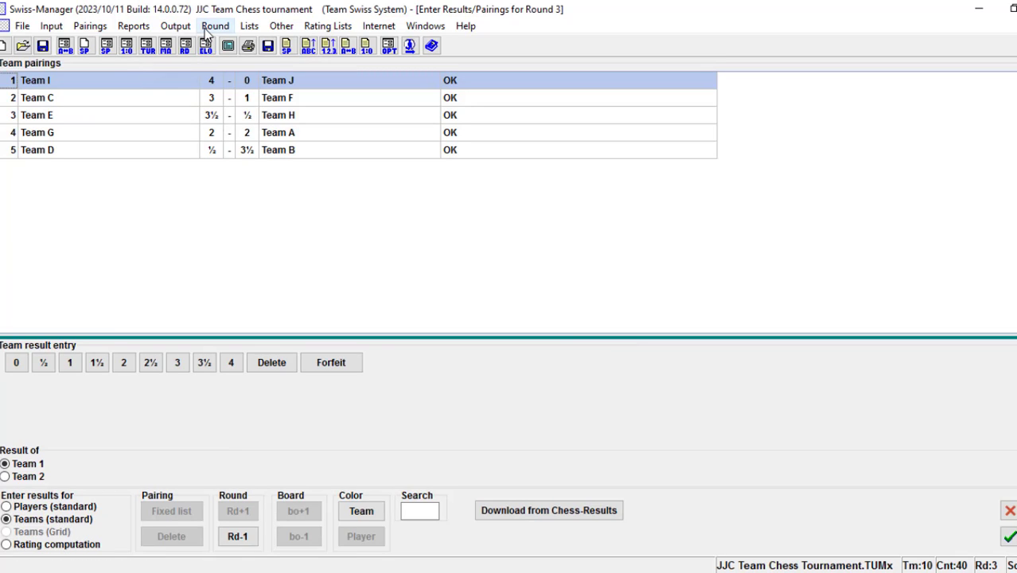
click(215, 30)
click(271, 197)
Step: Generate the computer pairings for round 4 with the Swiss-Manager engine and accept them
click(90, 25)
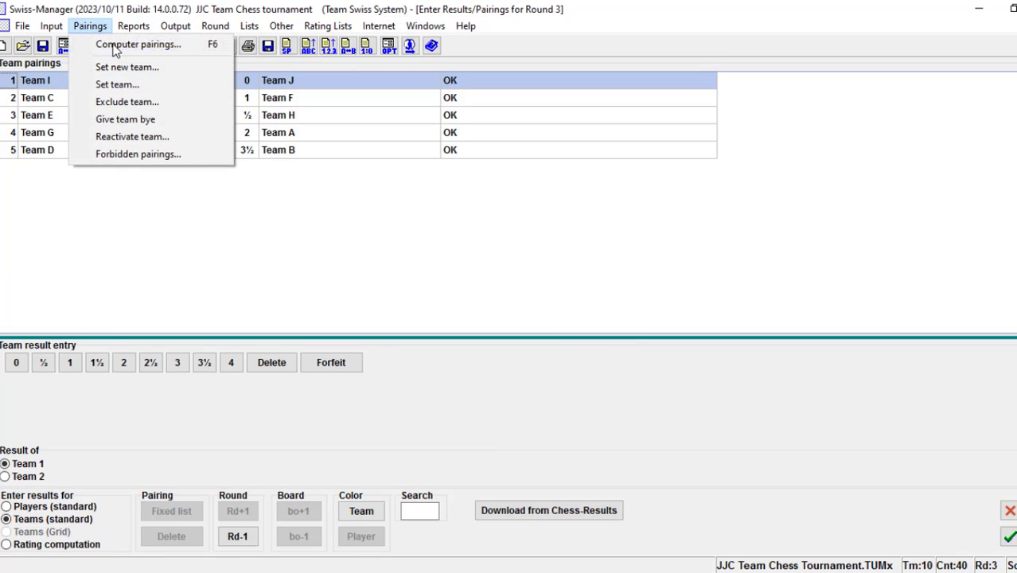
click(86, 44)
click(800, 397)
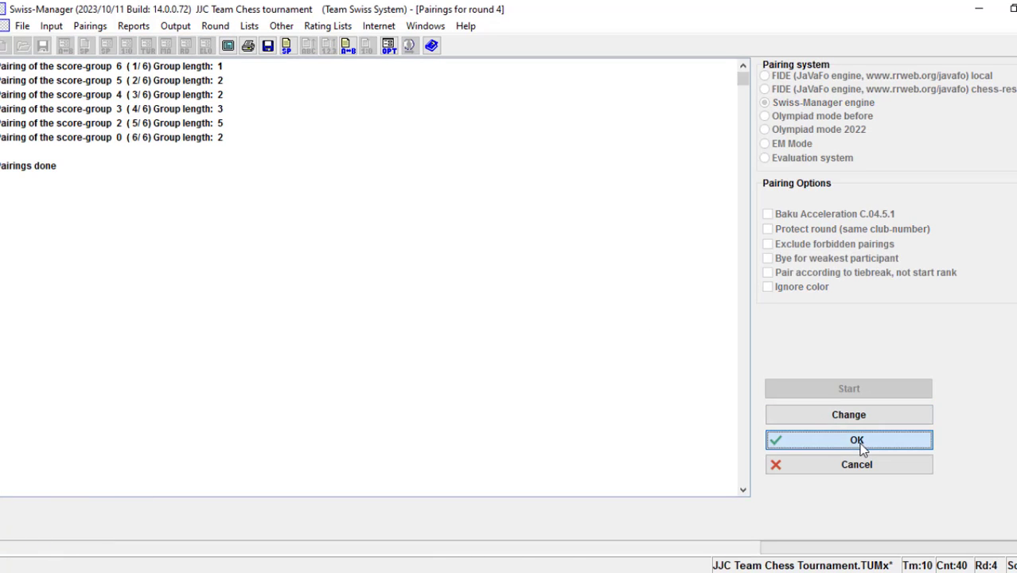
click(862, 440)
Step: Close the round 3 result entry and enter the round 4 results Team C 1–3 Team I and Team G 1½–2½ Team E
click(51, 27)
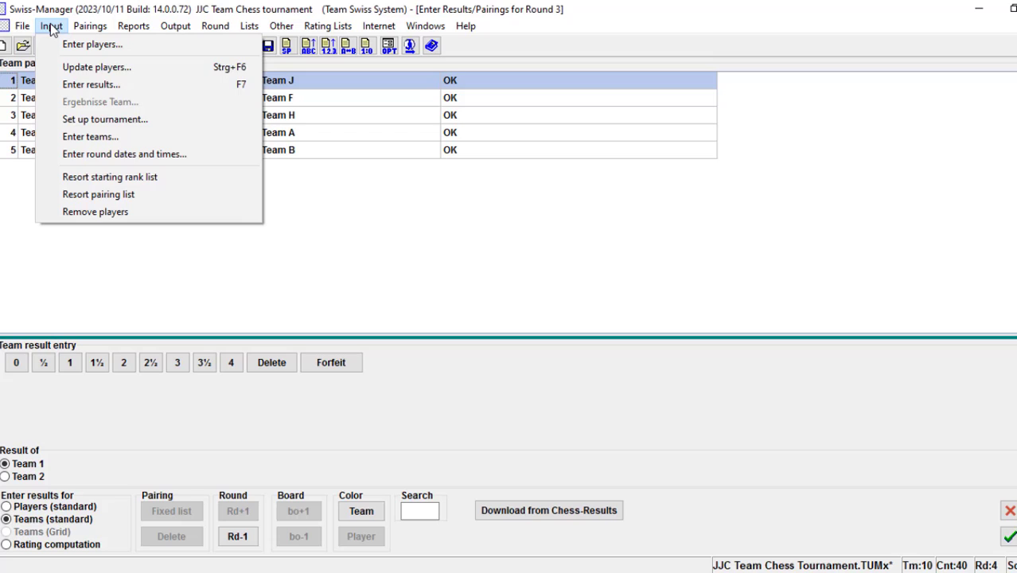
click(93, 84)
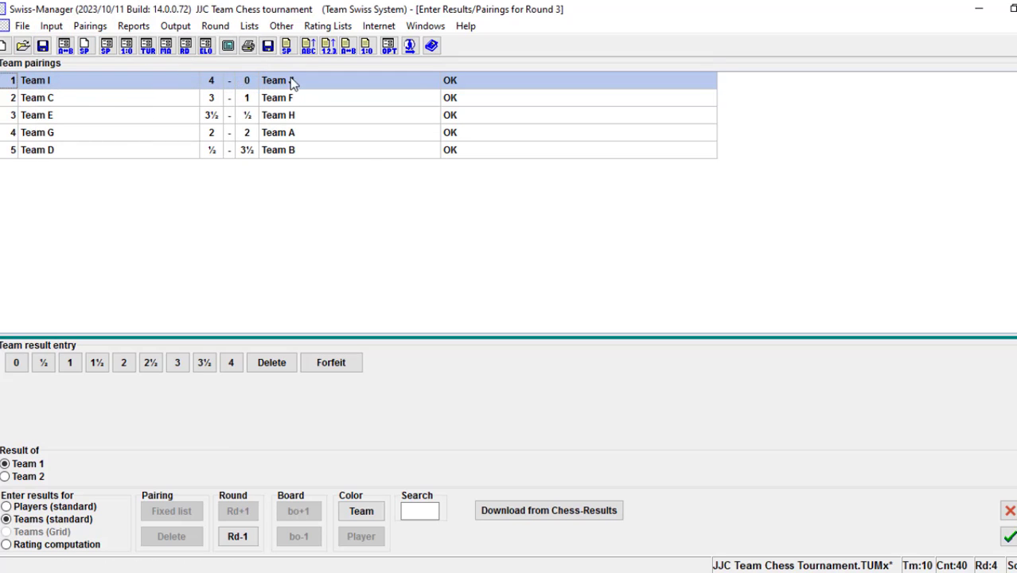
click(1007, 537)
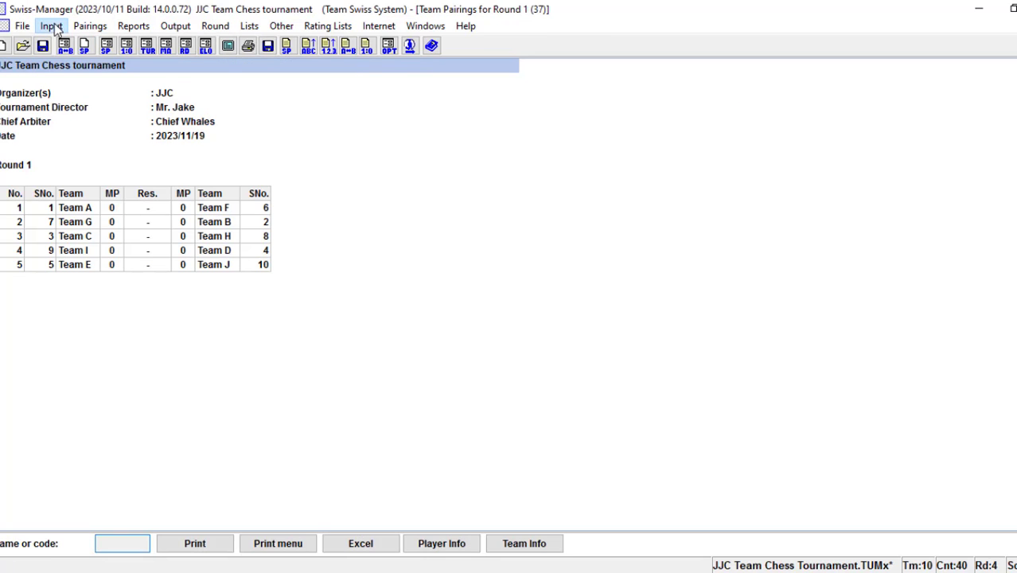
click(50, 25)
click(88, 89)
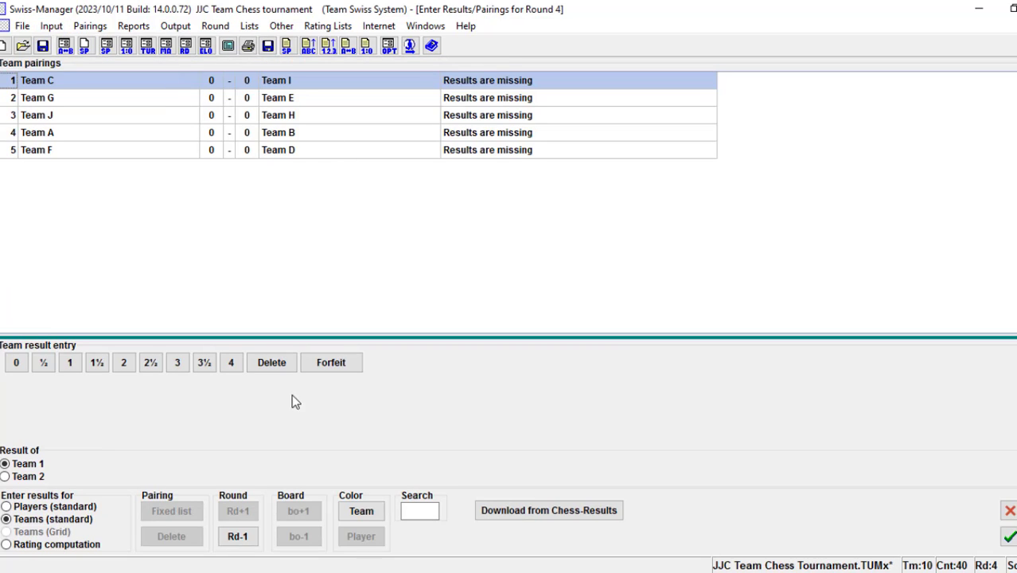
click(72, 364)
click(92, 368)
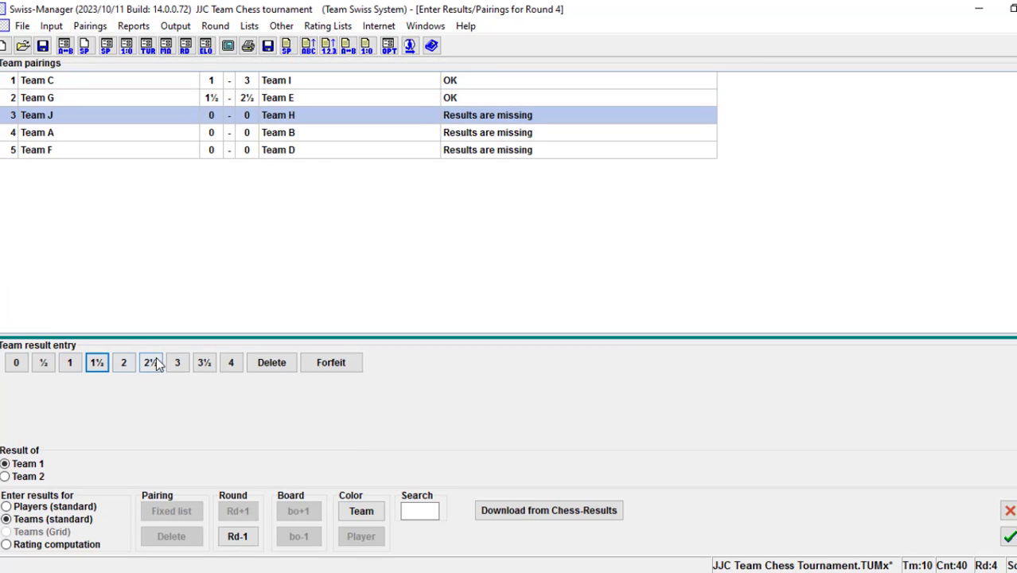
Step: Enter the round 4 results Team J 2½–1½ Team H, Team A 3½–½ Team B and Team F 4–0 Team D, and save the tournament
click(152, 362)
click(205, 364)
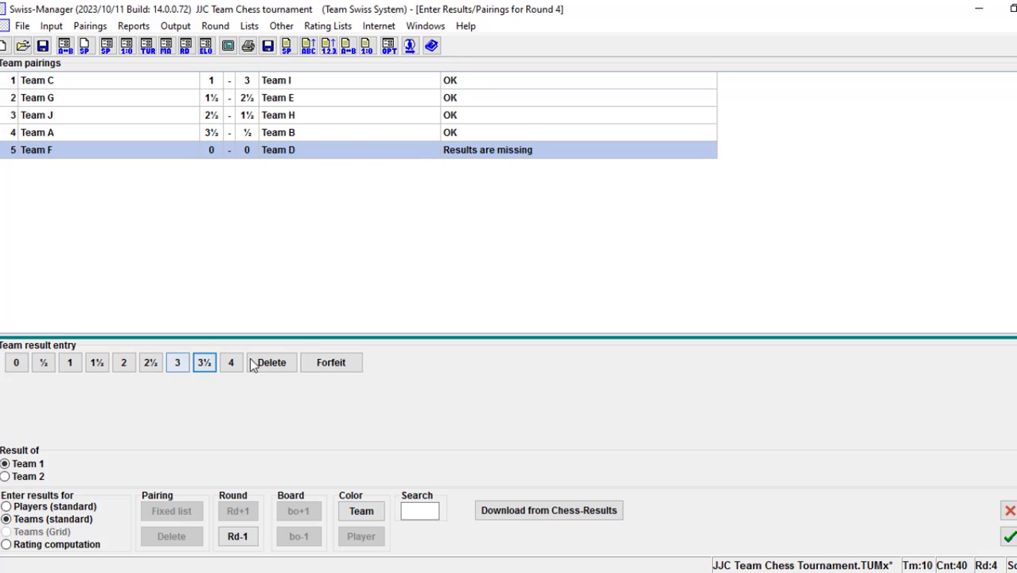
click(231, 363)
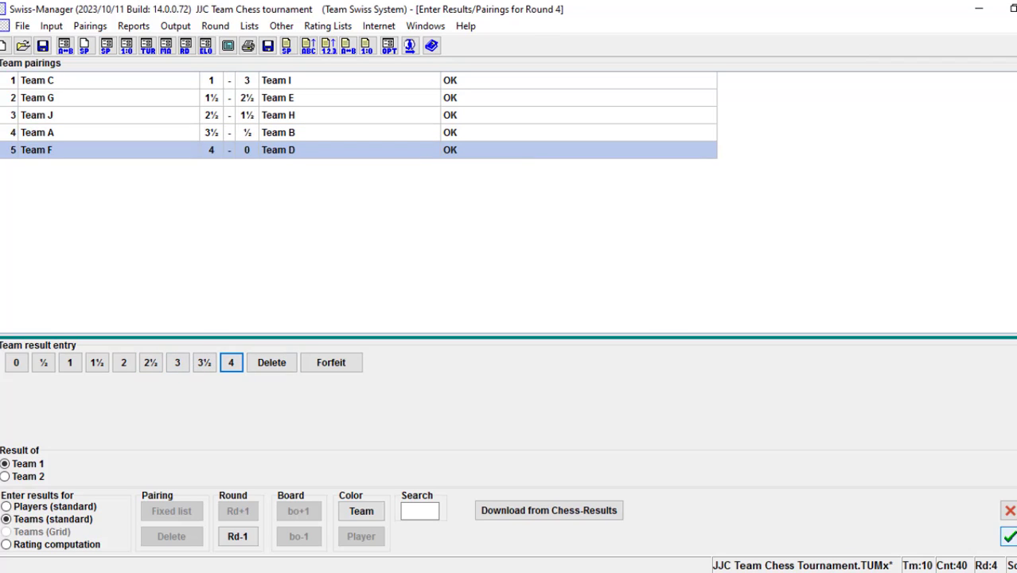
click(1009, 537)
click(43, 50)
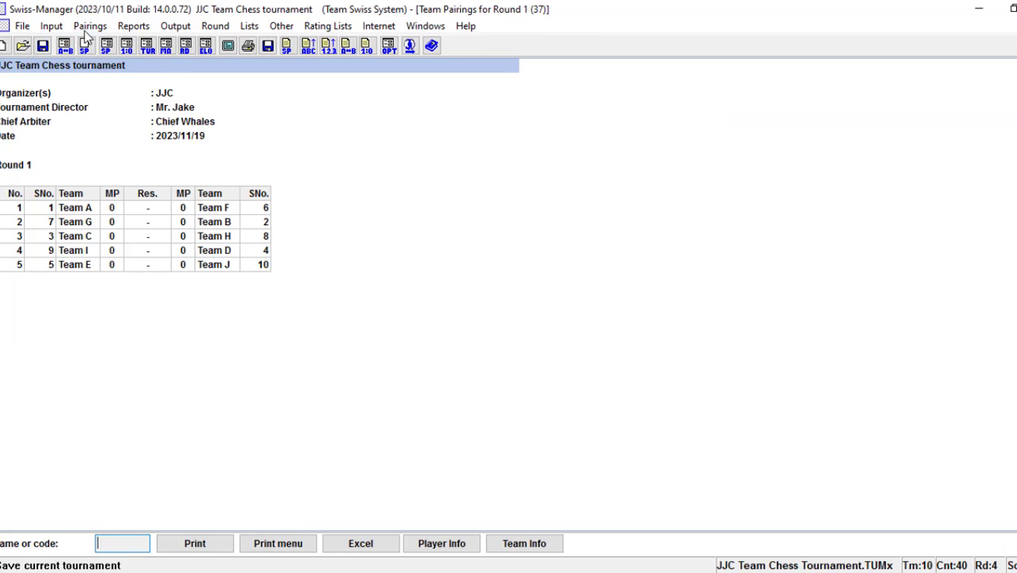
Step: Generate the computer pairings for round 5 with the Swiss-Manager engine and accept them
click(90, 26)
click(132, 43)
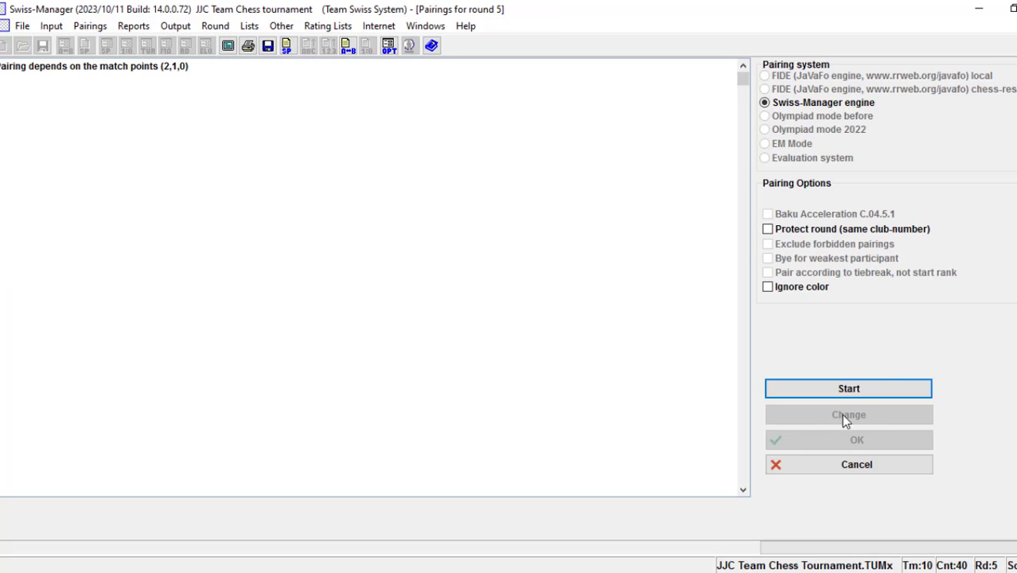
click(832, 388)
click(876, 449)
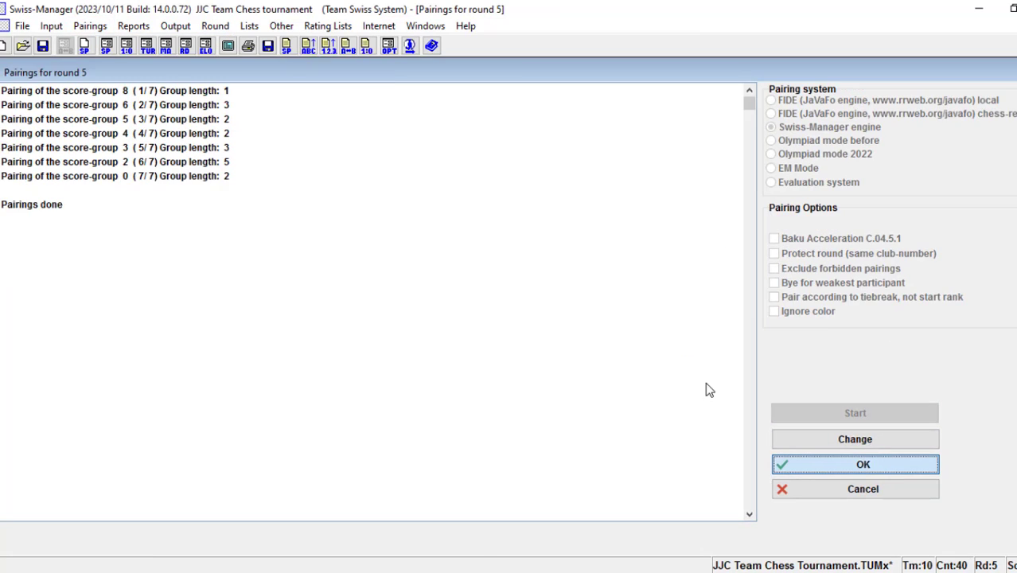
Step: Enter the round 5 team results I 3½–½ E, J 3–1 C, B 2½–1½ F, D 2–2 A and H 2–2 G
click(51, 26)
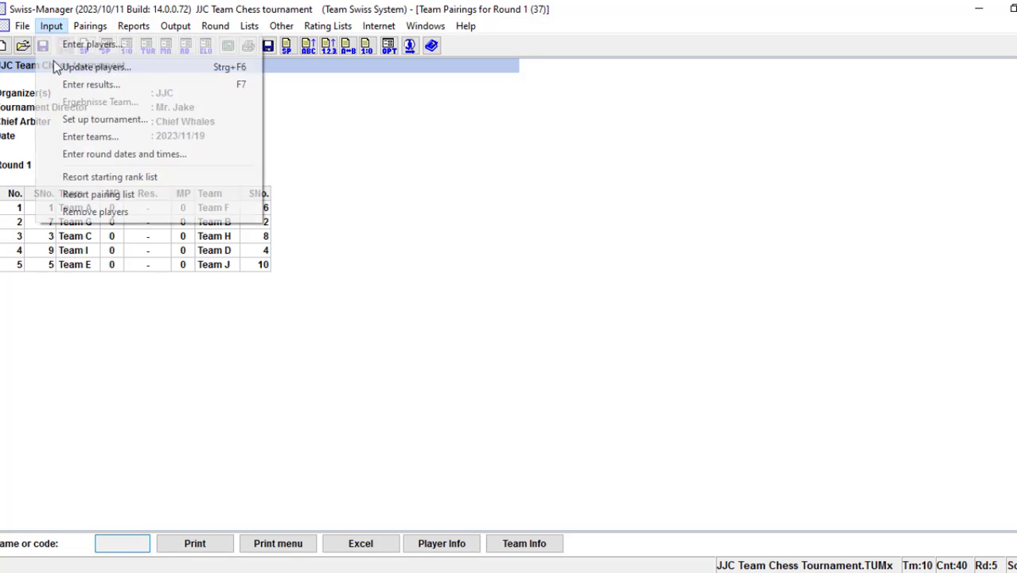
click(60, 85)
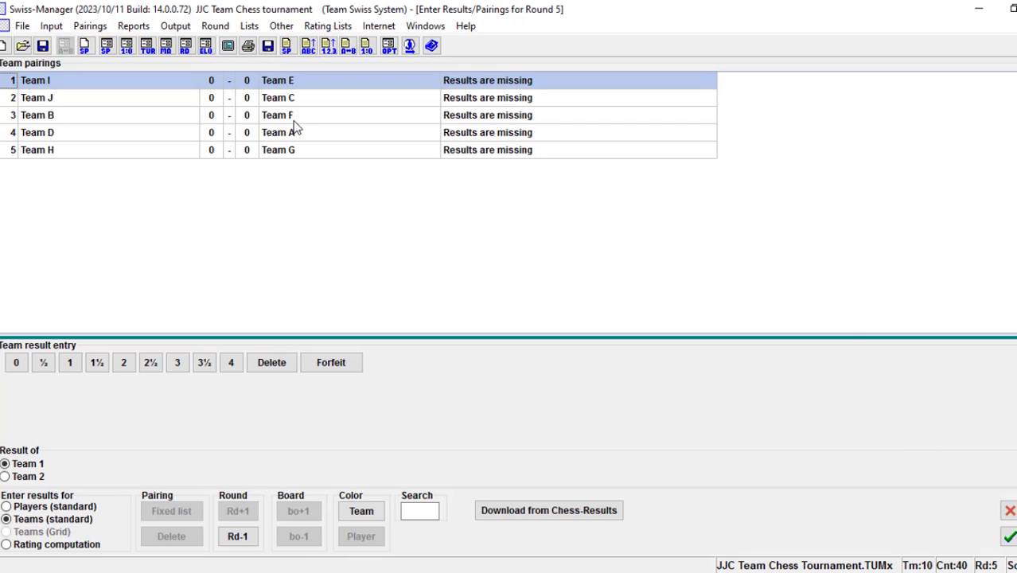
click(205, 362)
click(181, 362)
click(151, 362)
click(123, 362)
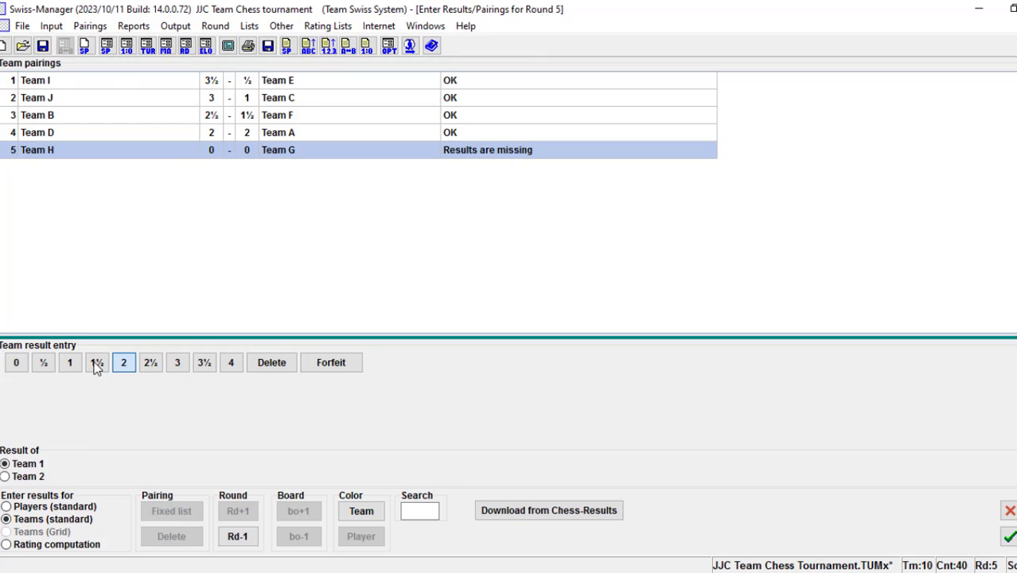
click(123, 362)
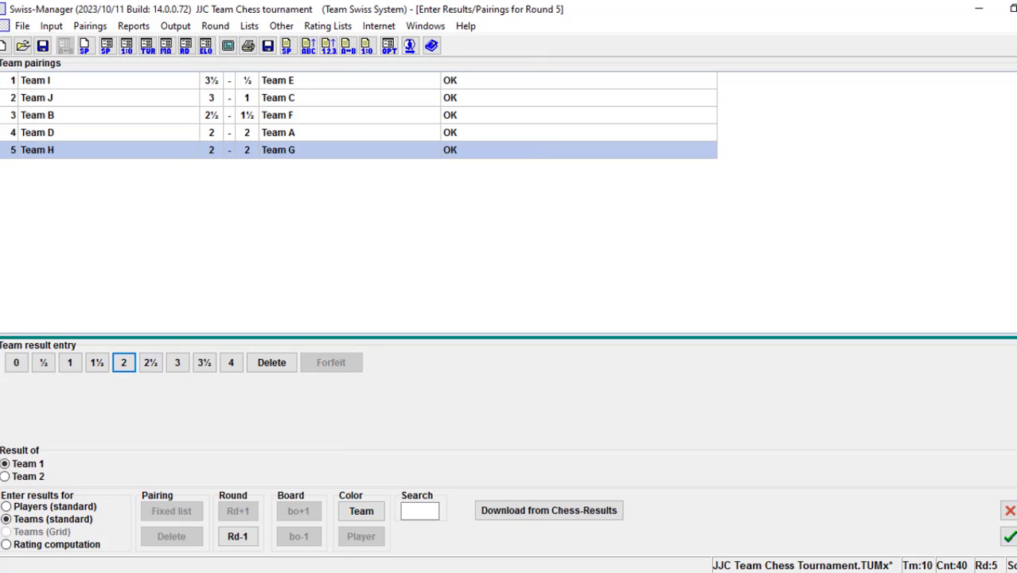
Step: Confirm the round 5 result entry and display the final team standings
click(1010, 536)
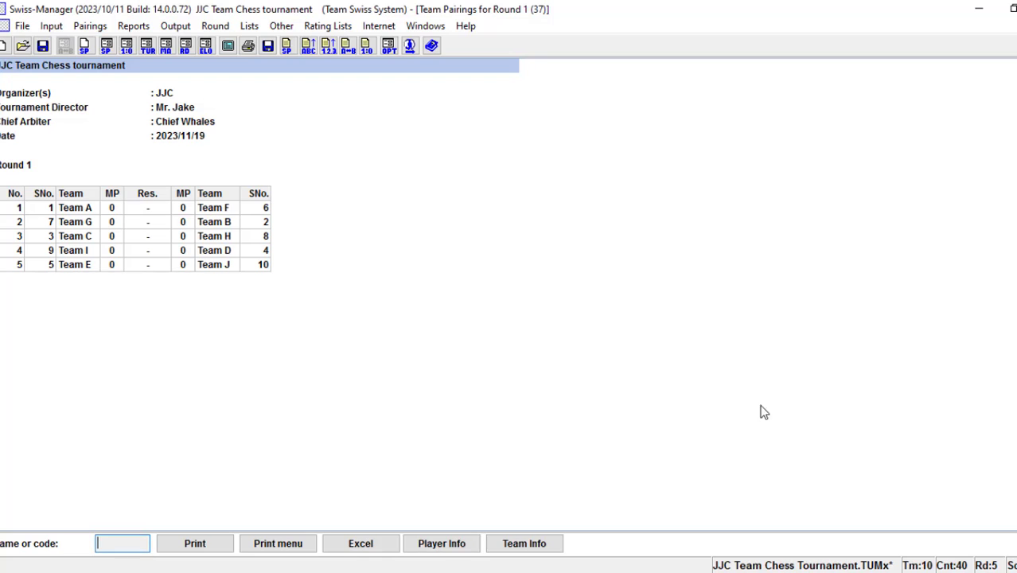
click(250, 27)
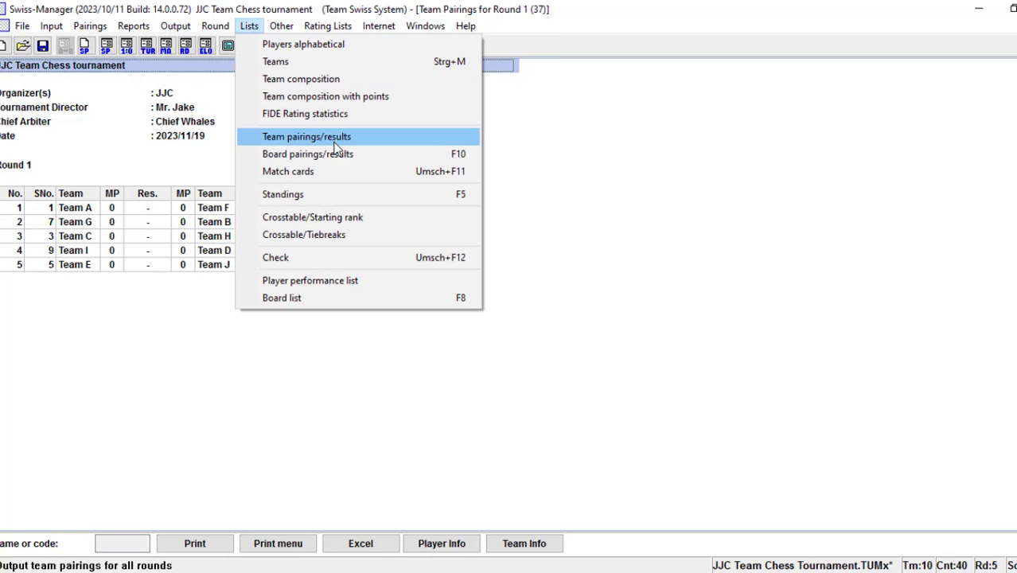
click(316, 197)
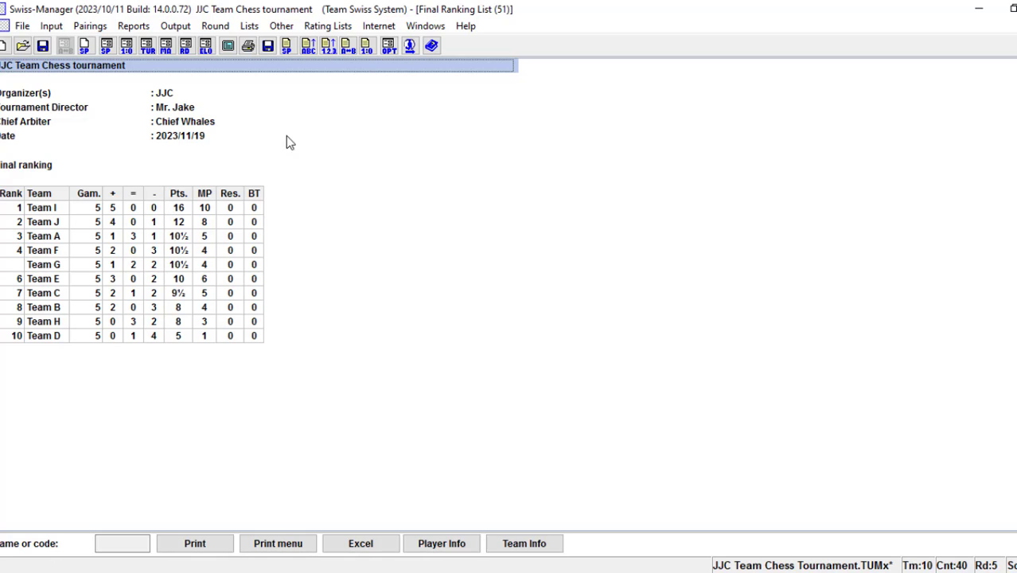
Step: Move the Match Points (2 for wins, 1 for Draws, 0 for Losses) tiebreak above Points (game points) in the tournament's standings order and confirm
click(51, 26)
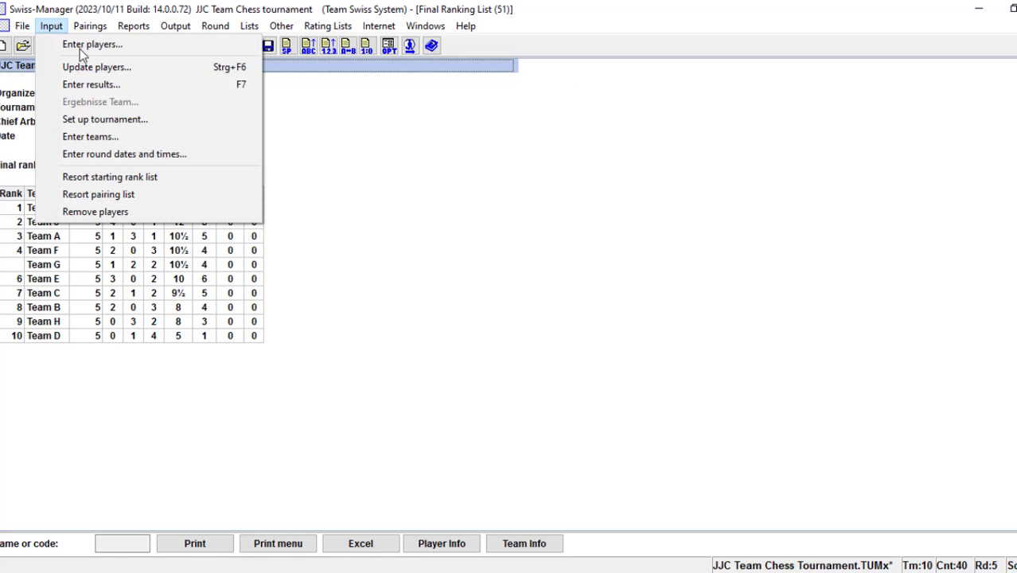
click(99, 121)
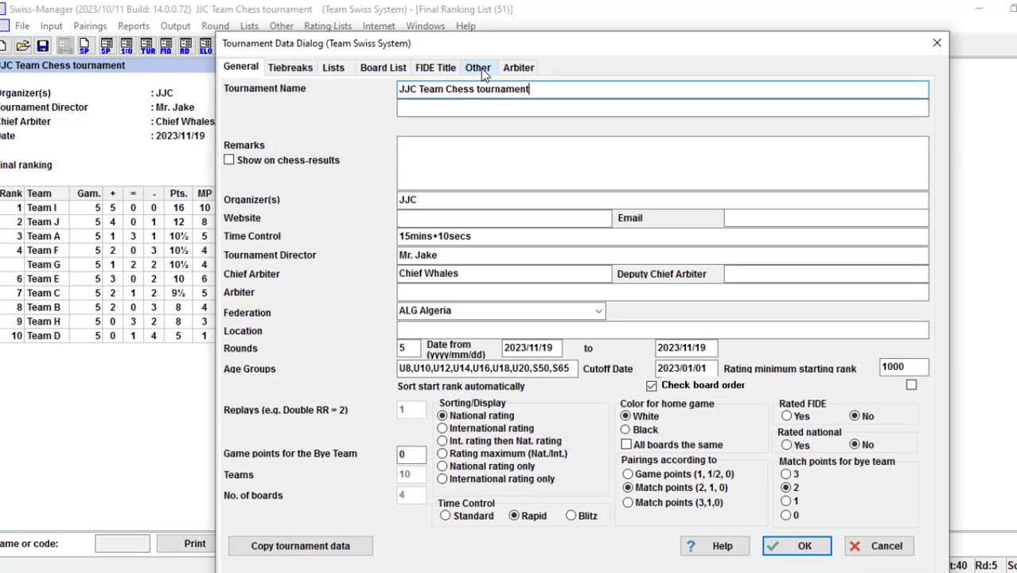
click(290, 68)
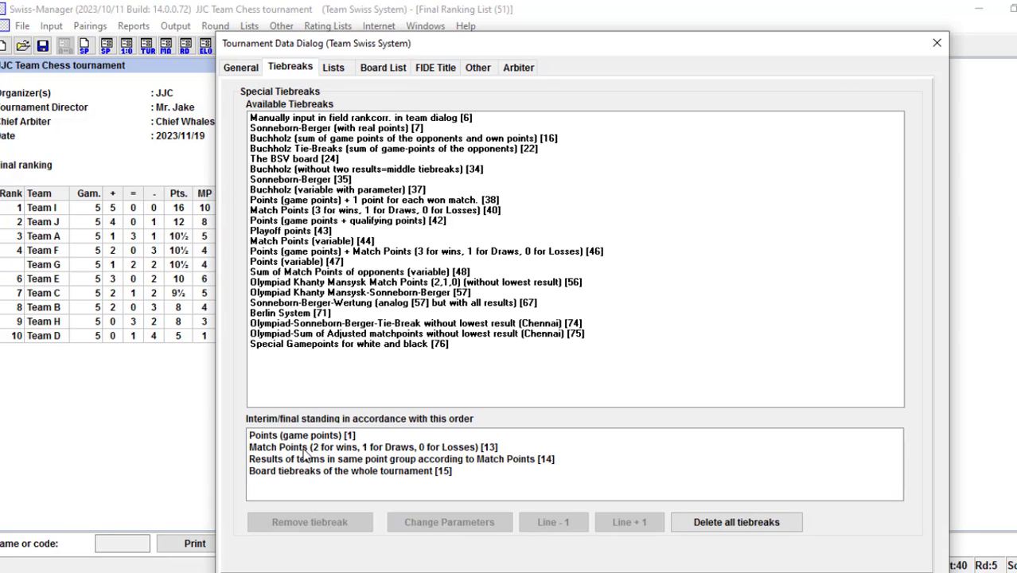
click(307, 448)
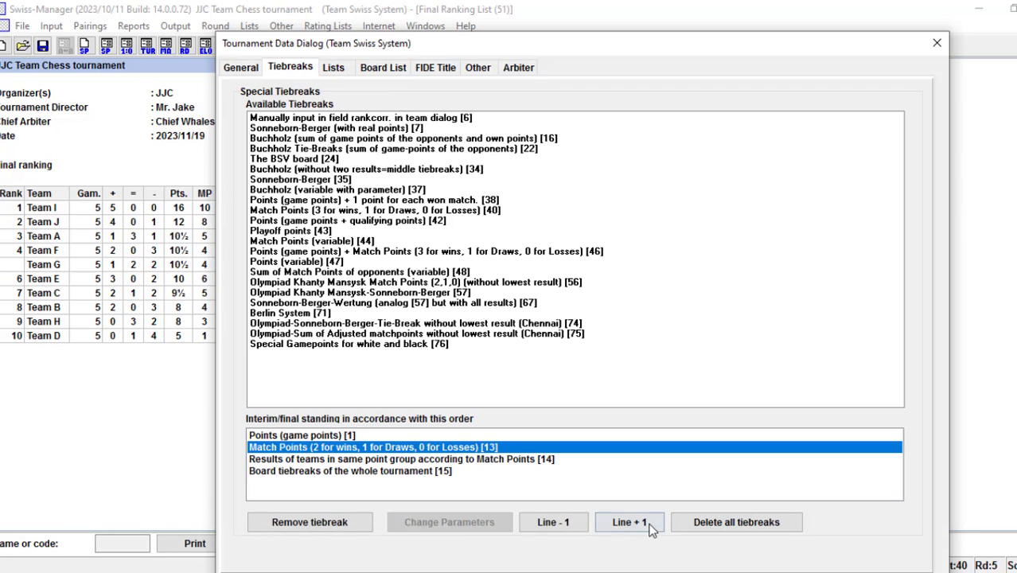
click(559, 530)
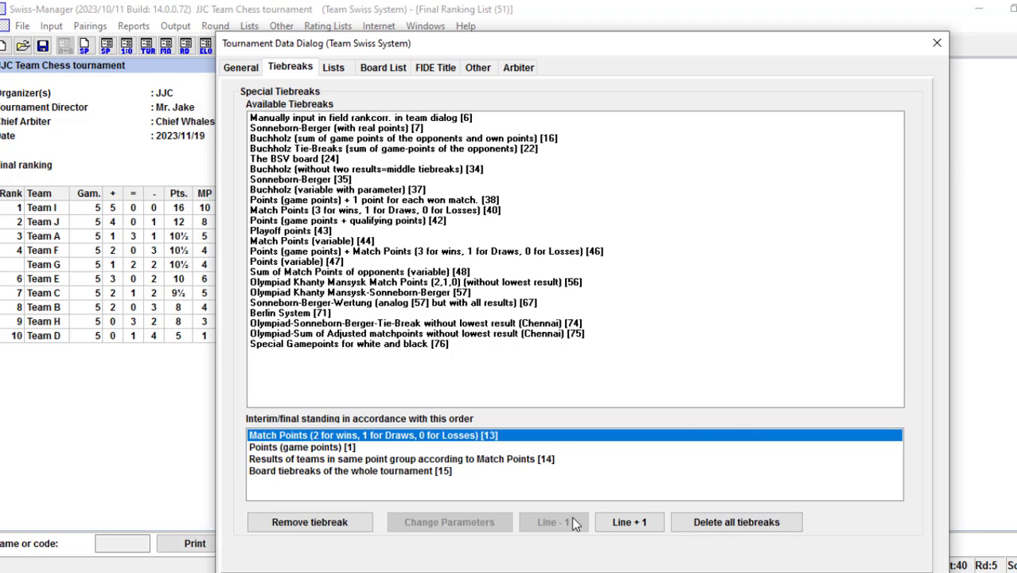
click(240, 68)
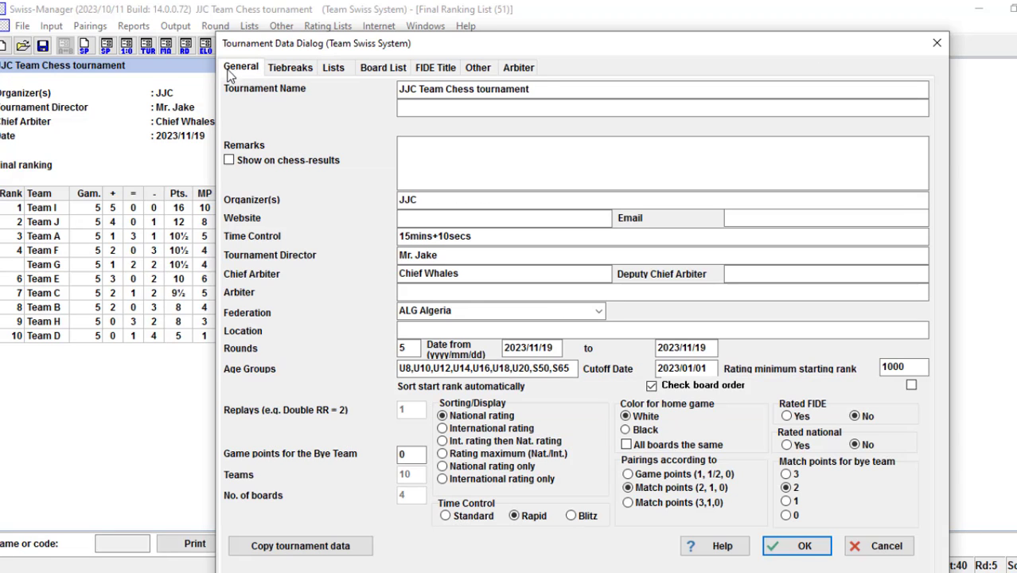
click(800, 548)
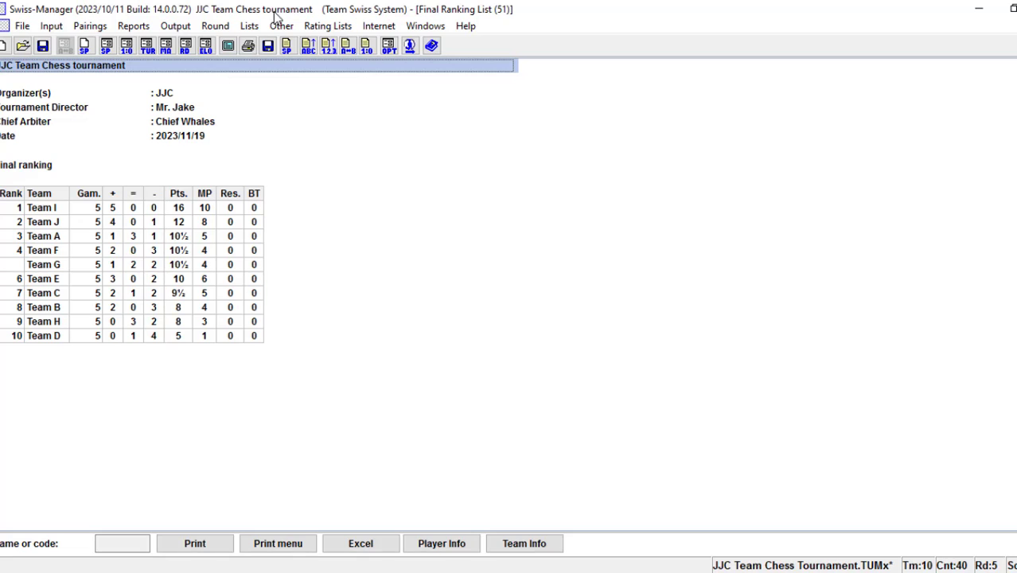
Step: Display the final team standings again using the new tiebreak order
click(247, 29)
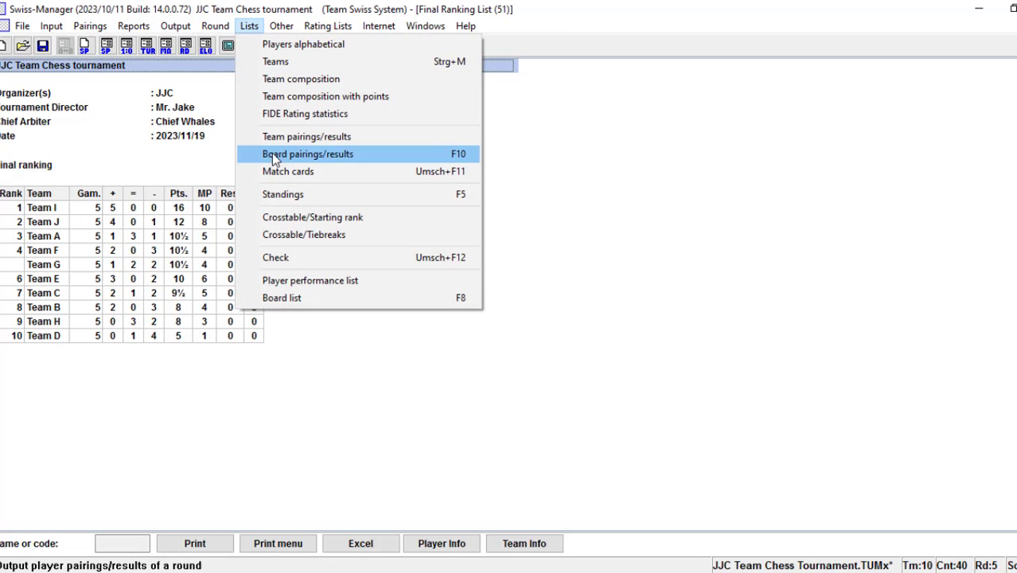
click(275, 193)
click(513, 249)
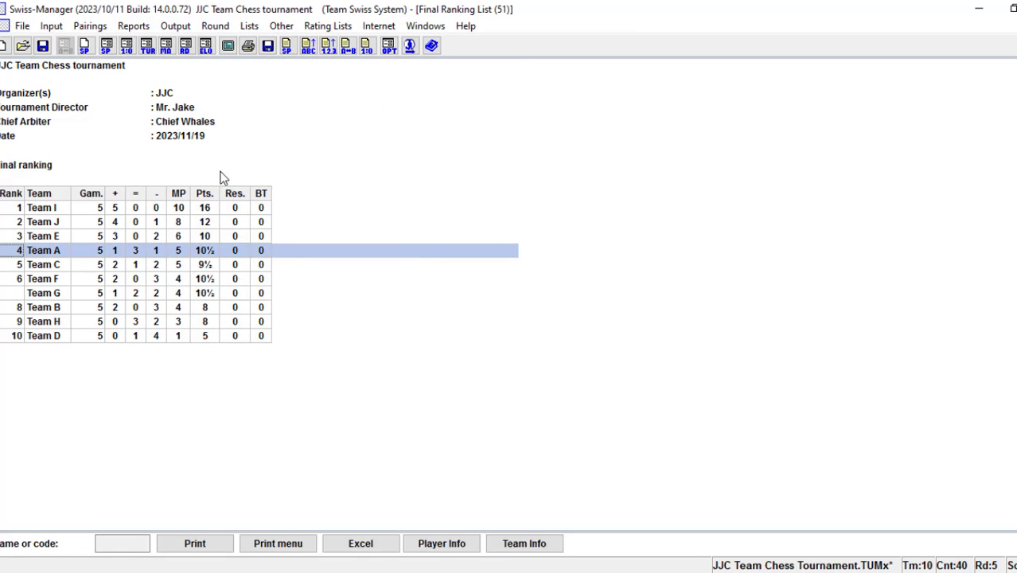
Step: Go through the final ranking from Team I down to Team G and compare the teams' match points and game points
click(169, 208)
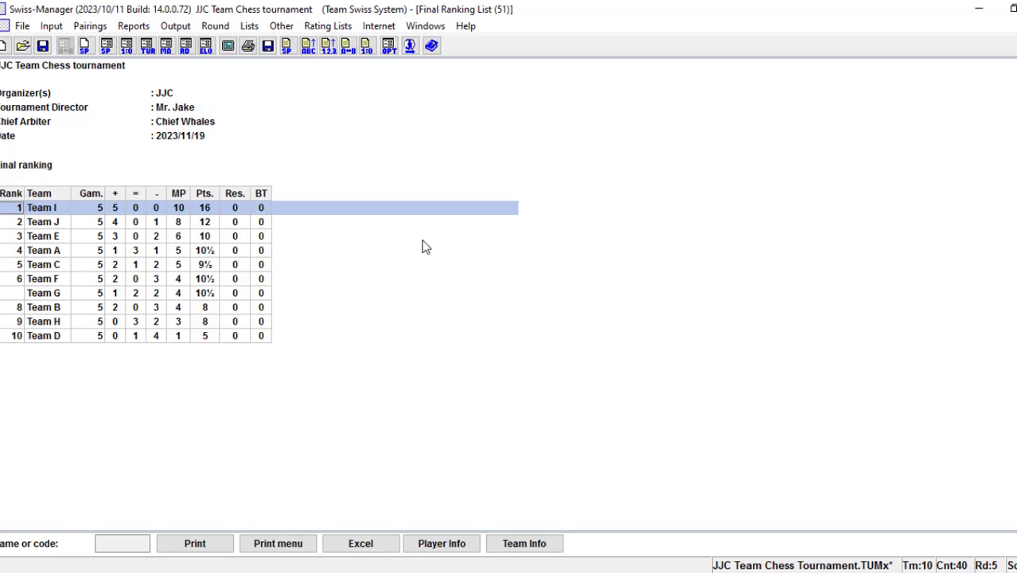
key(Down)
key(Down)
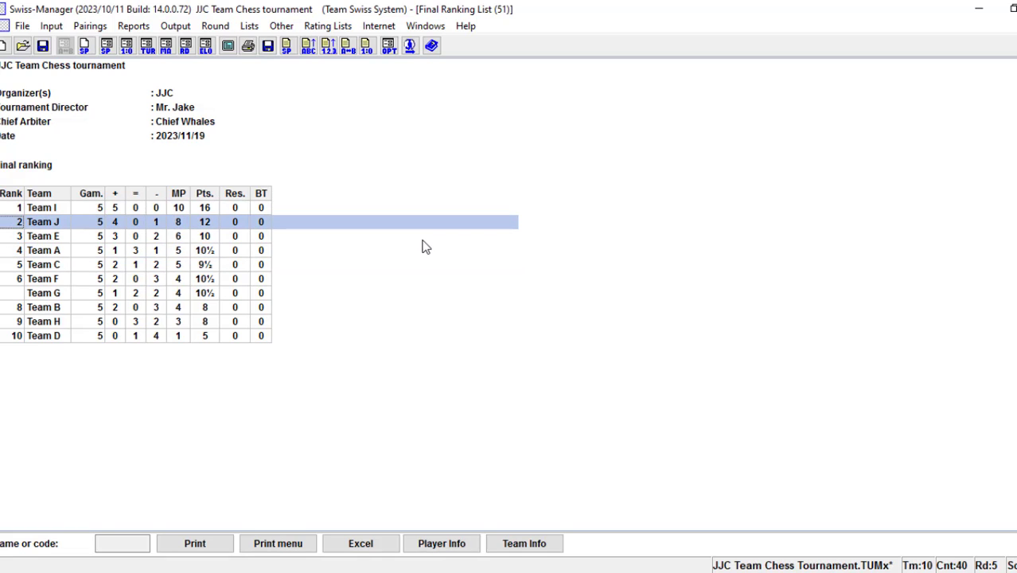
key(Down)
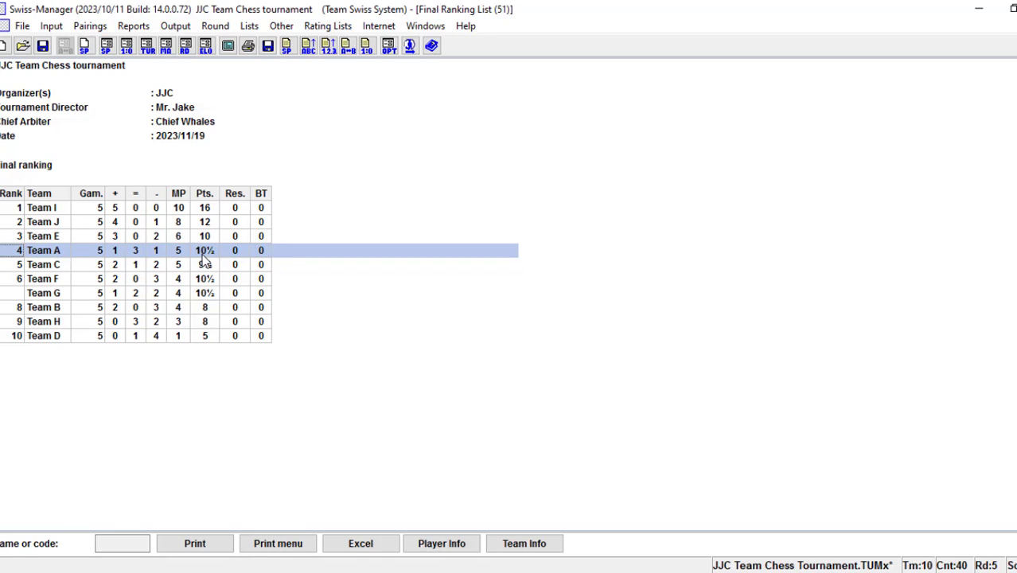
key(Down)
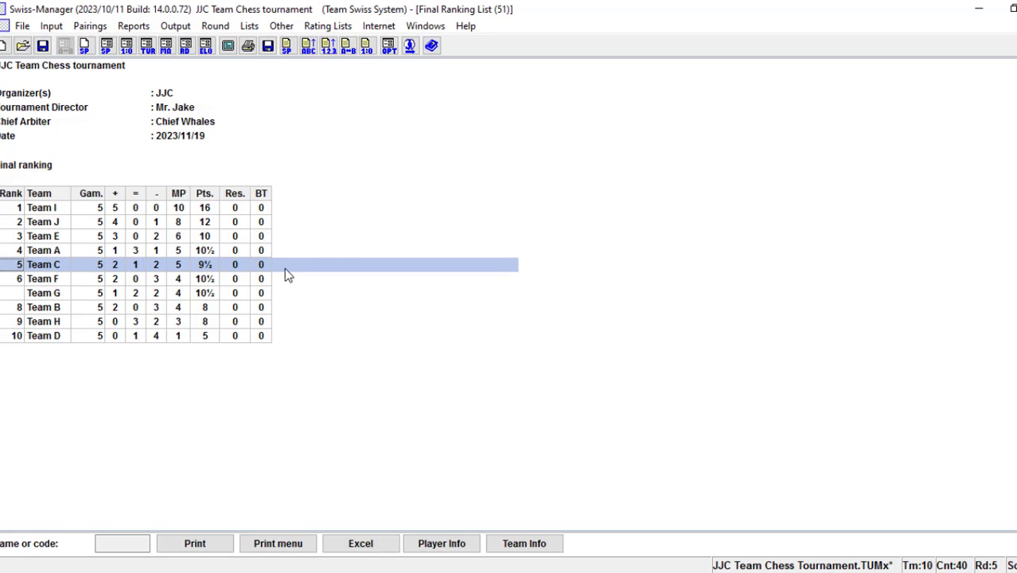
click(176, 281)
key(Down)
key(Up)
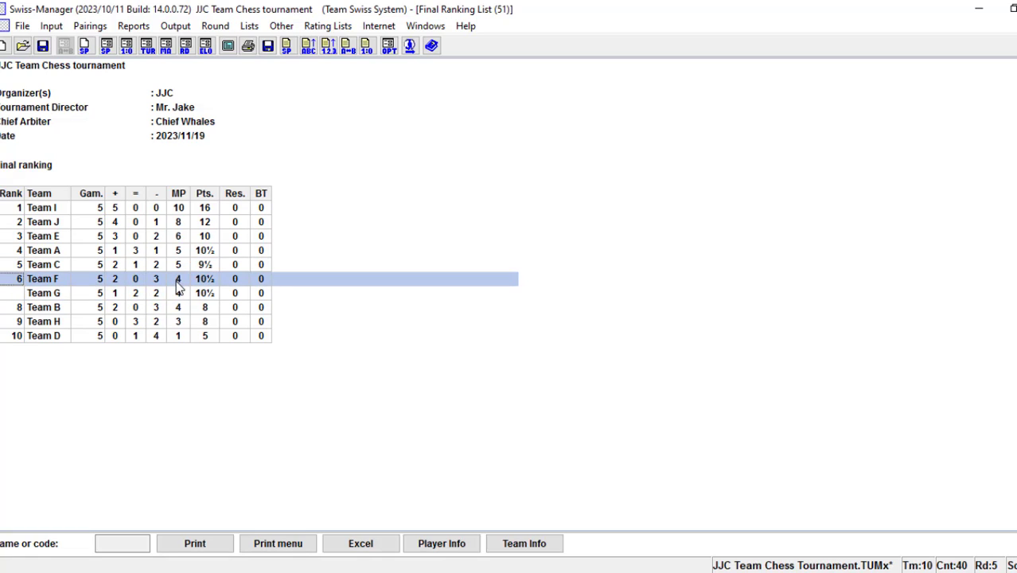
key(Down)
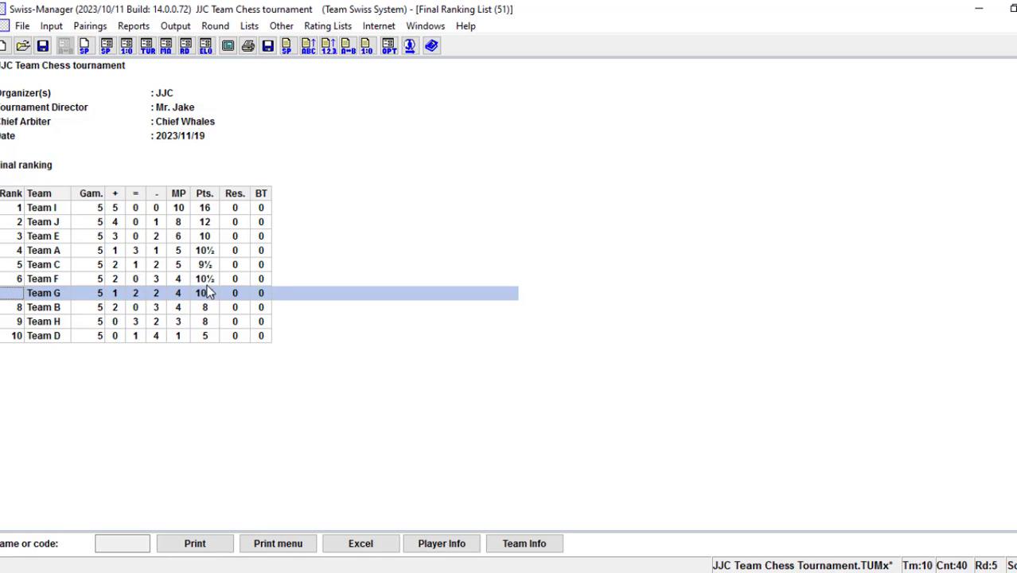
Step: Add the Sonneborn-Berger [35] tiebreak, weighted with Gamepoints, to the tournament's standings order
click(23, 26)
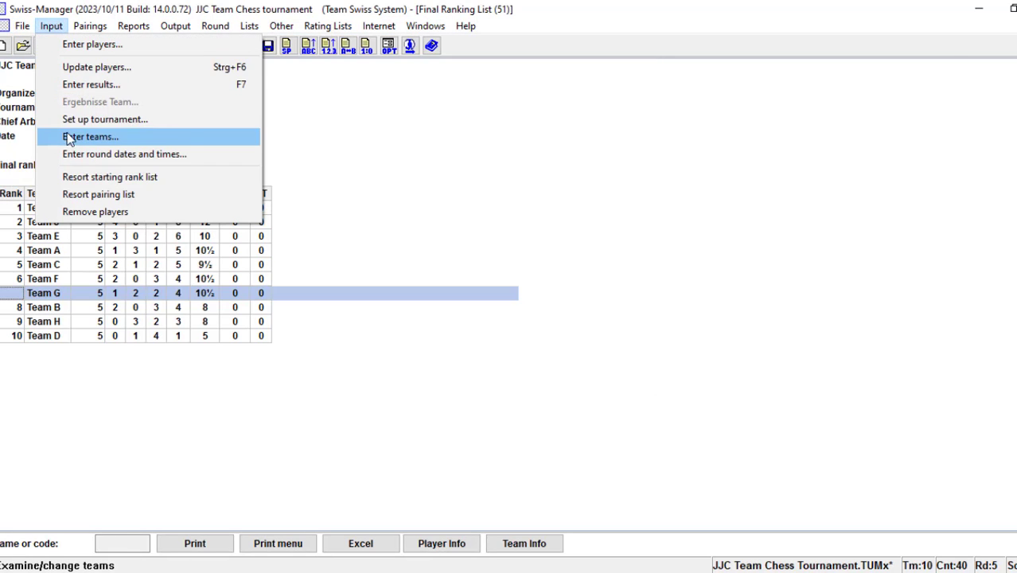
click(73, 121)
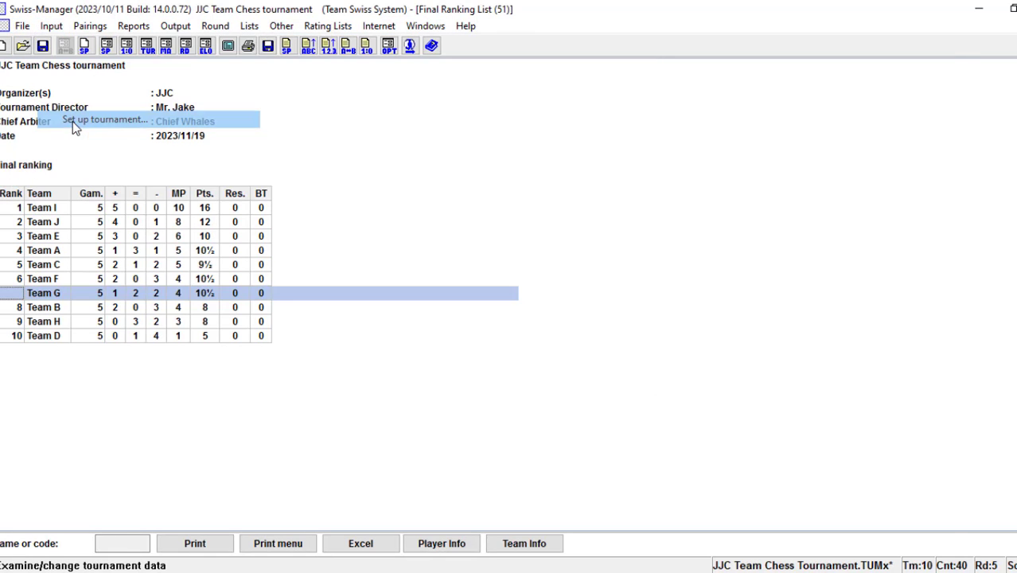
click(290, 69)
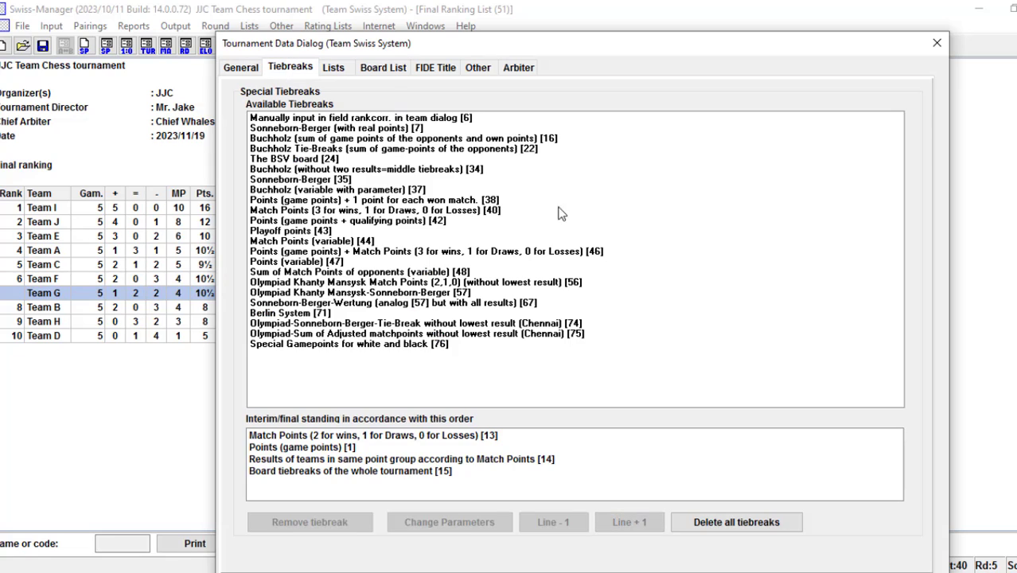
click(364, 460)
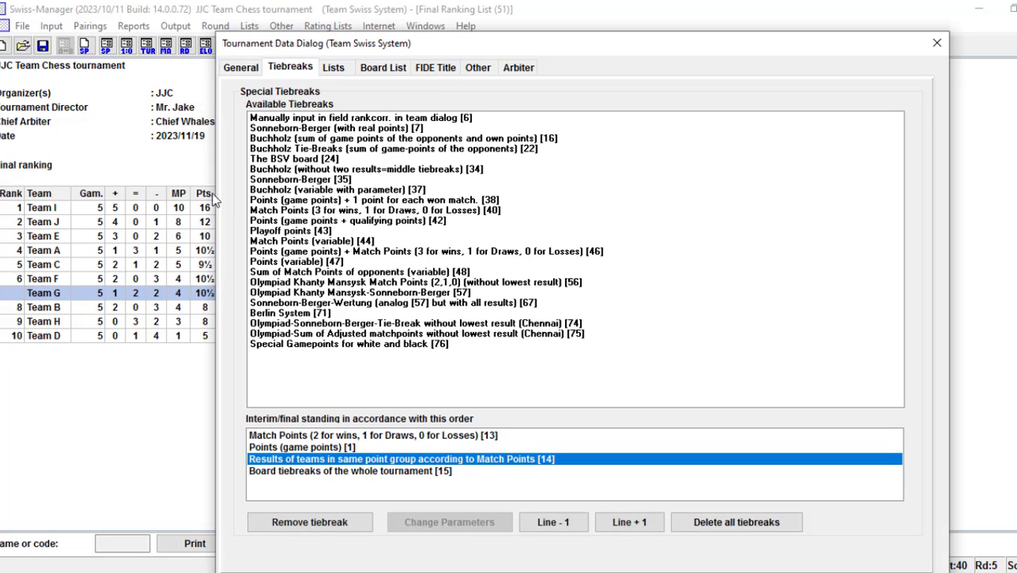
double_click(292, 180)
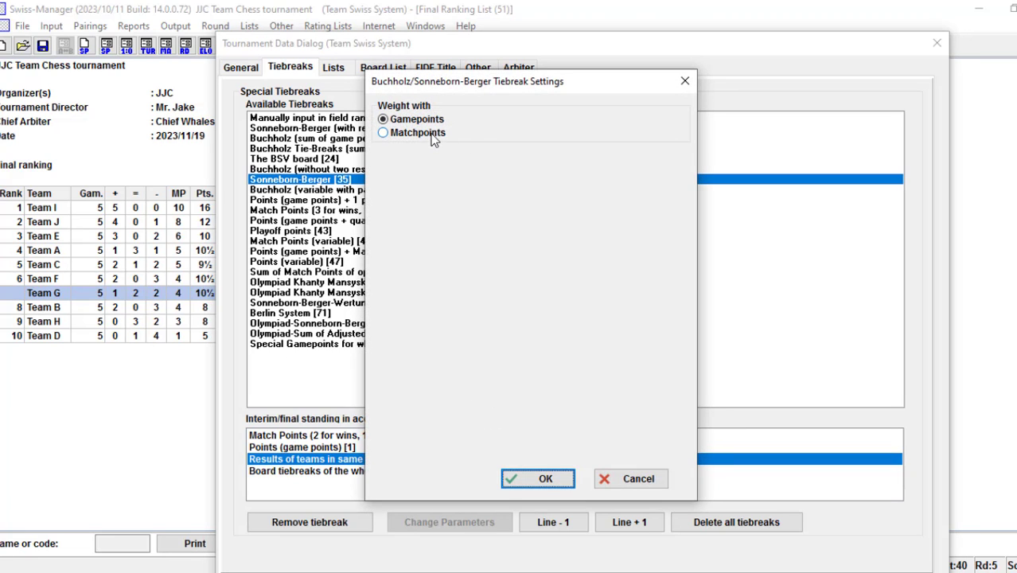
click(544, 478)
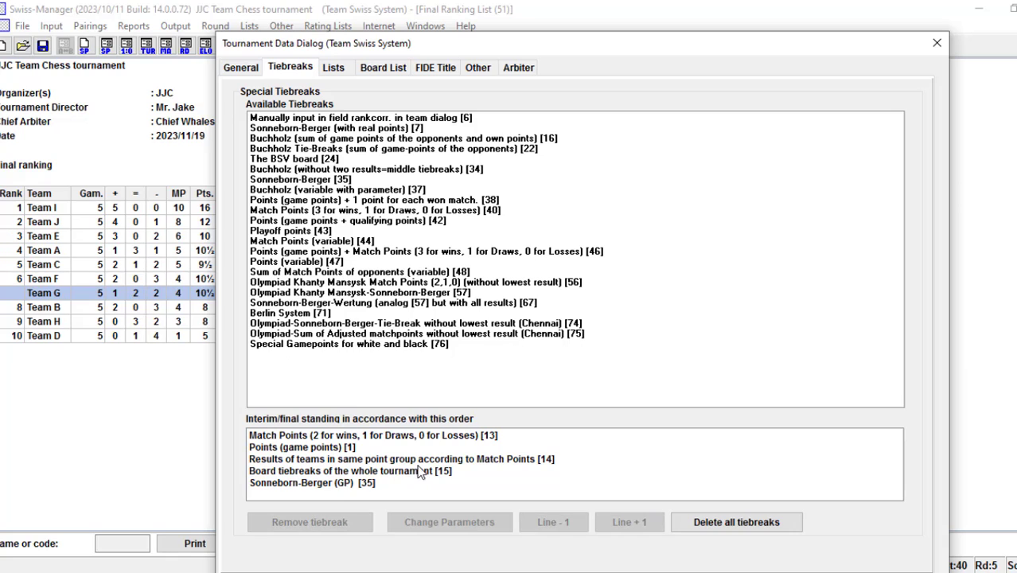
Step: Reorder the tiebreaks so Sonneborn-Berger (GP) is third, Board tiebreaks fourth and Results of teams in same point group fifth, and confirm the tournament data
click(386, 471)
click(552, 526)
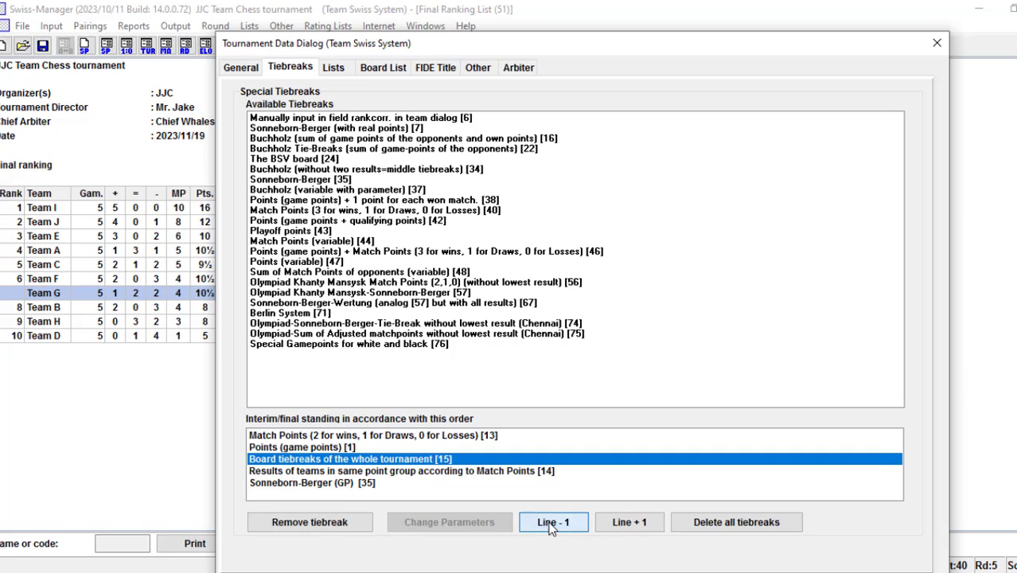
click(350, 483)
click(561, 527)
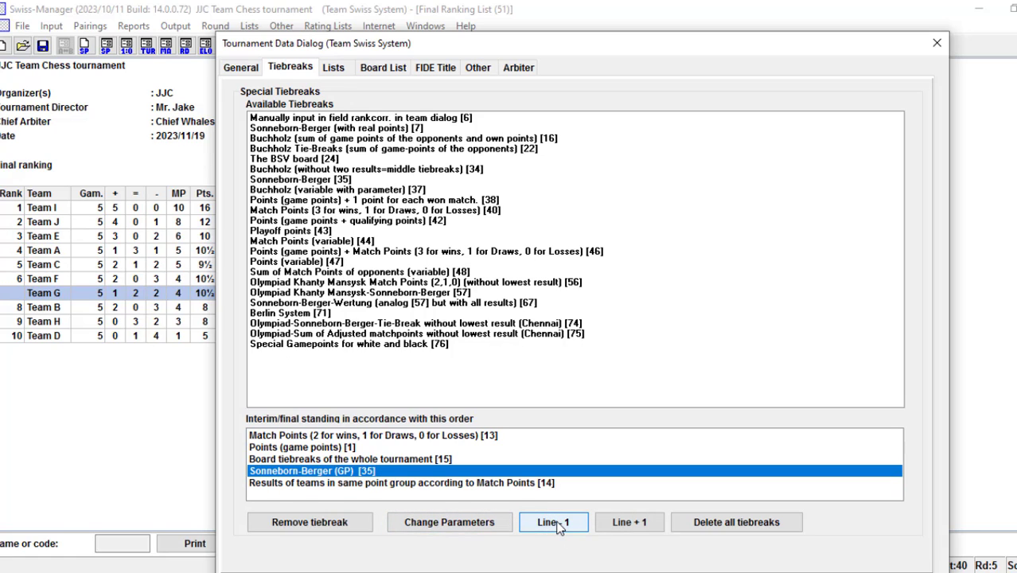
click(559, 527)
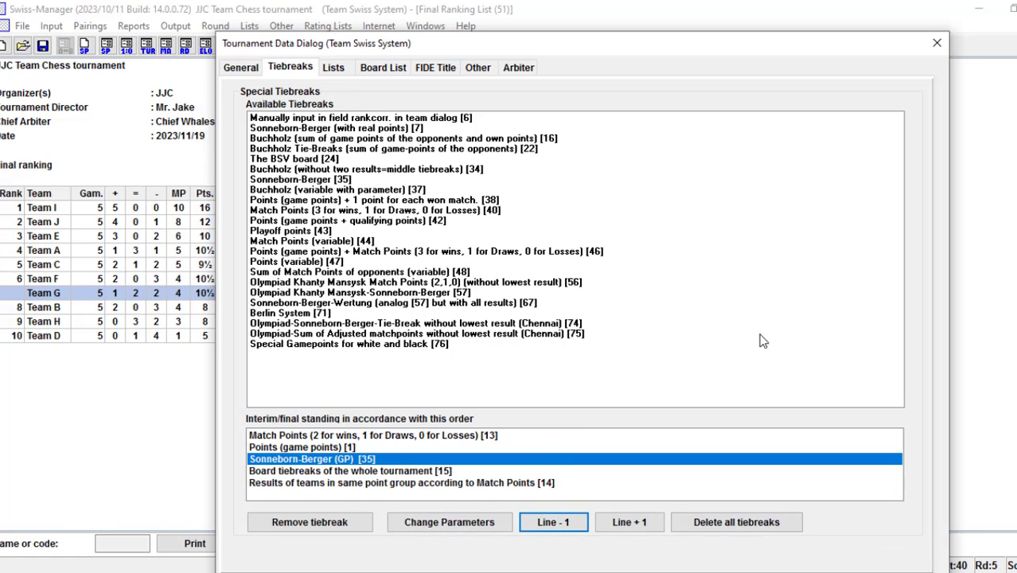
click(241, 67)
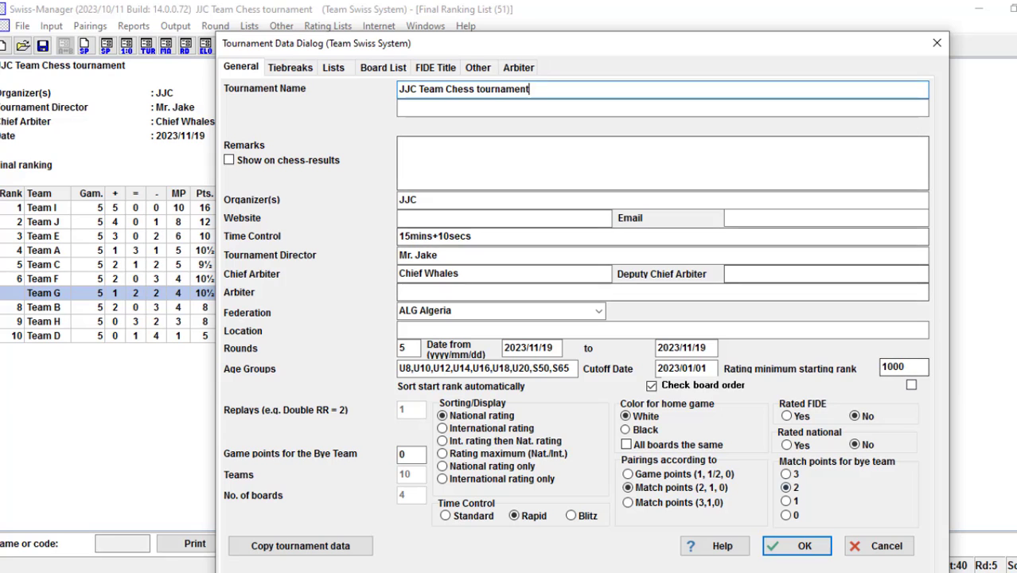
click(805, 549)
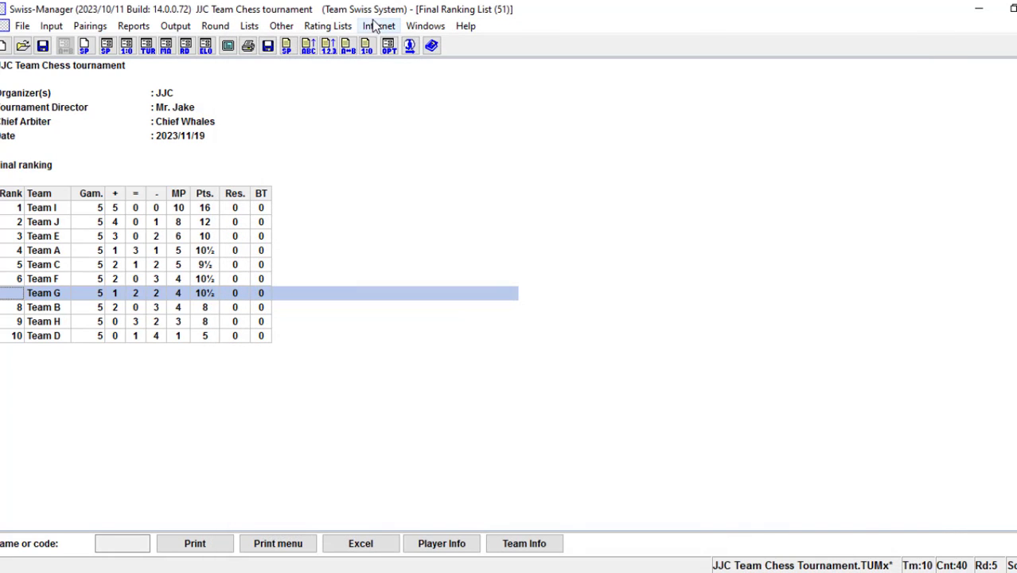
Step: Display the final team standings again with the Sonneborn-Berger tiebreak included
click(253, 27)
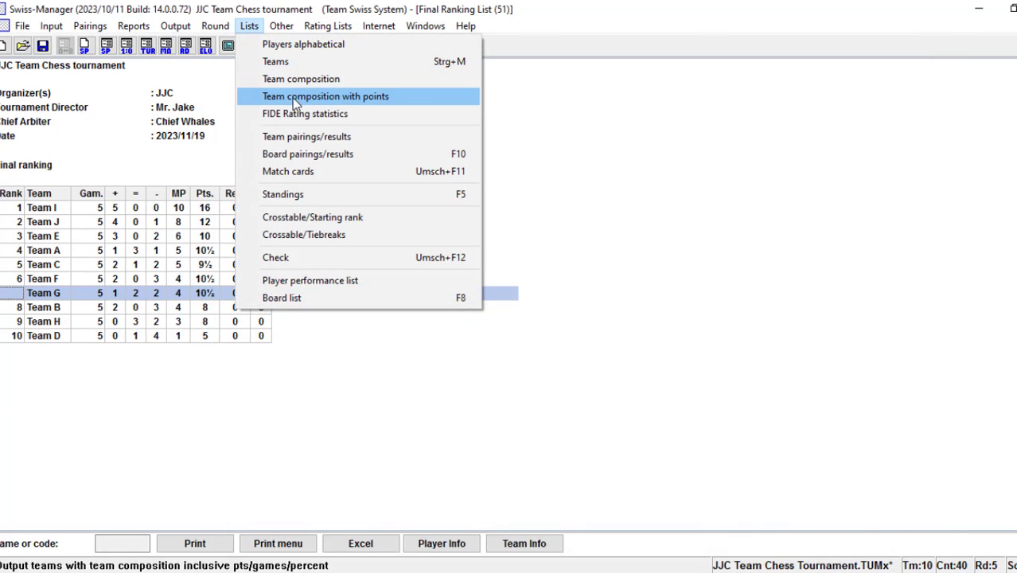
click(298, 194)
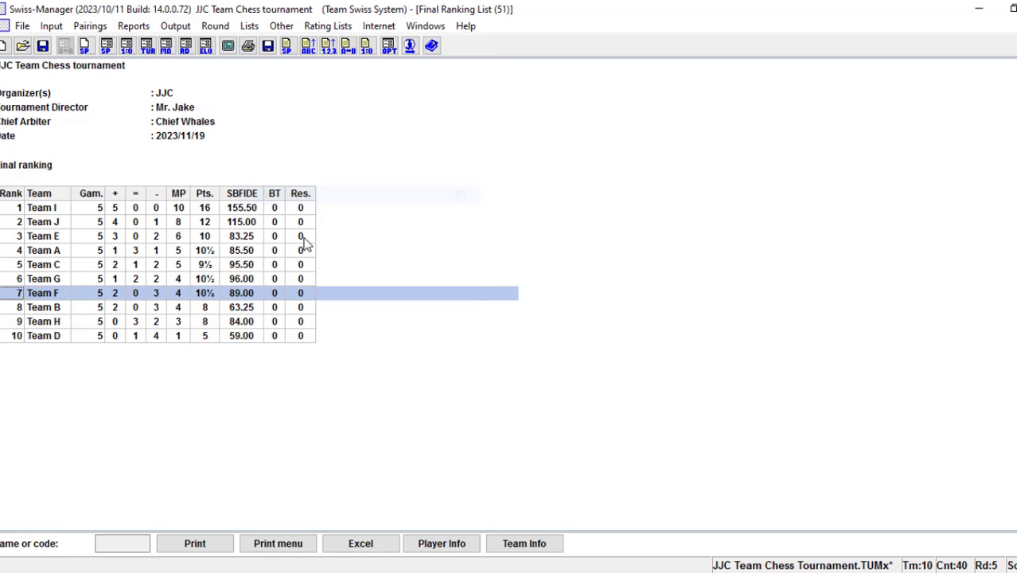
click(445, 239)
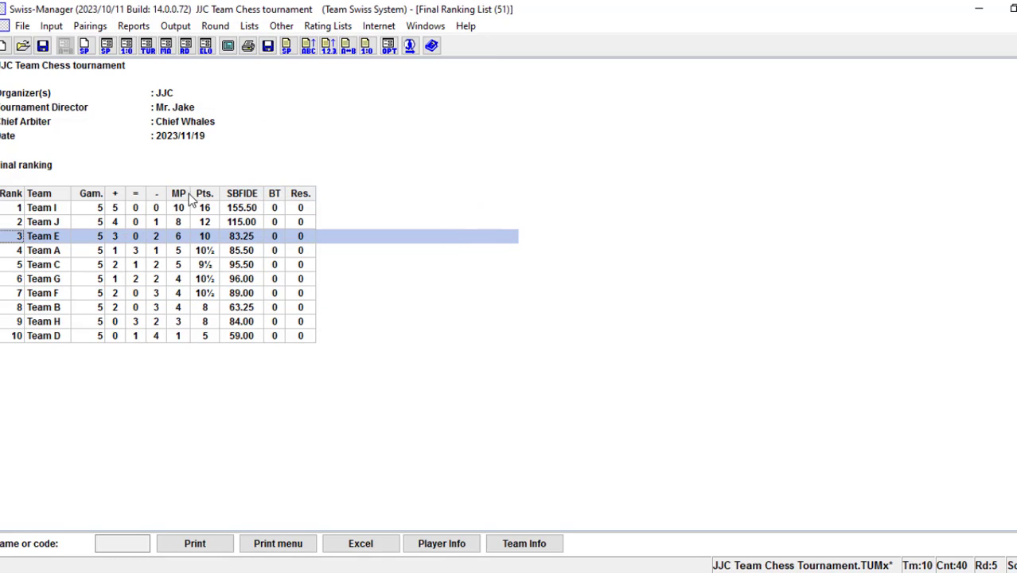
Step: Go through the final ranking comparing match points, game points and Sonneborn-Berger scores, especially between Team G and Team F
click(39, 210)
click(237, 225)
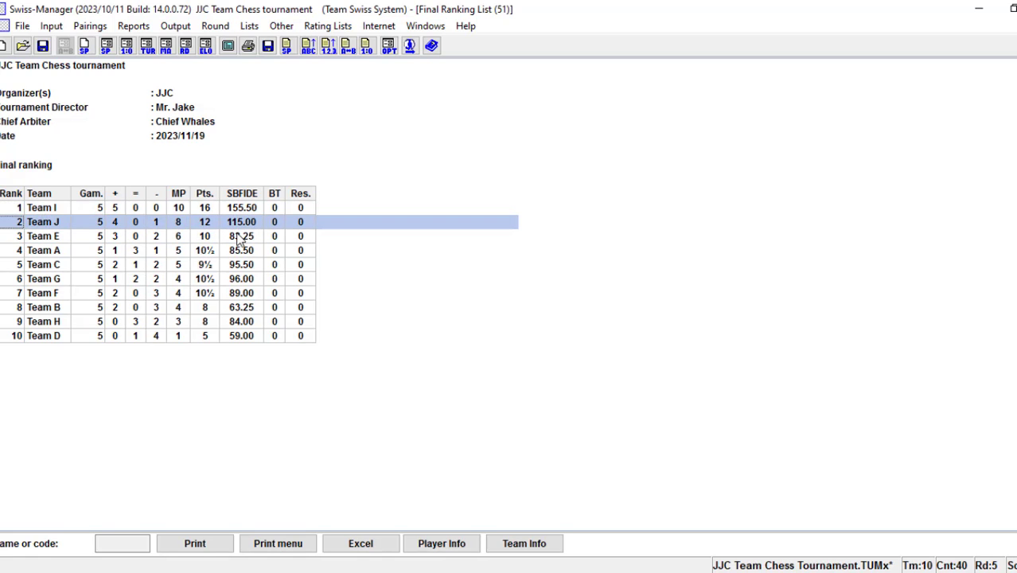
click(237, 237)
click(233, 251)
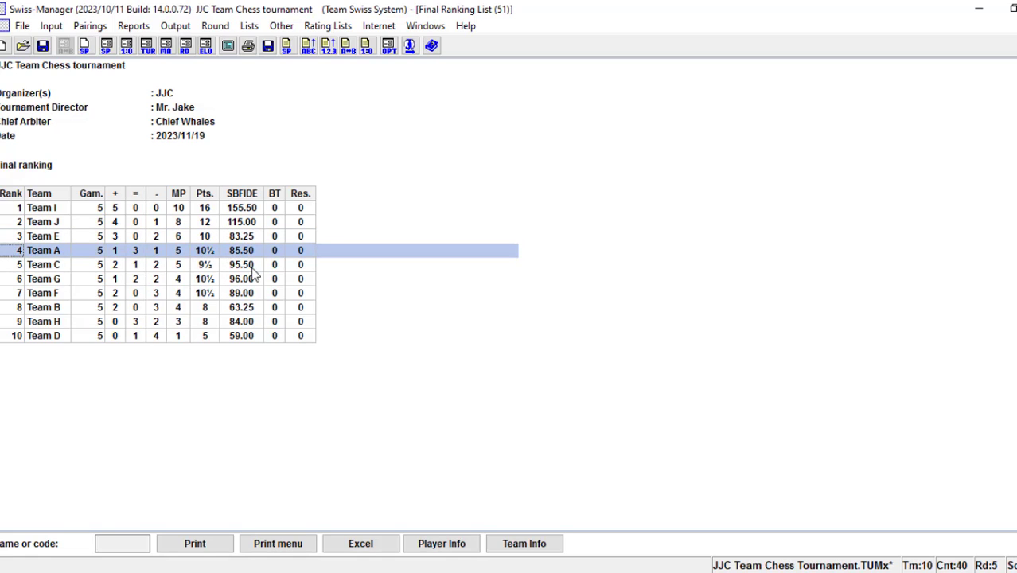
click(210, 279)
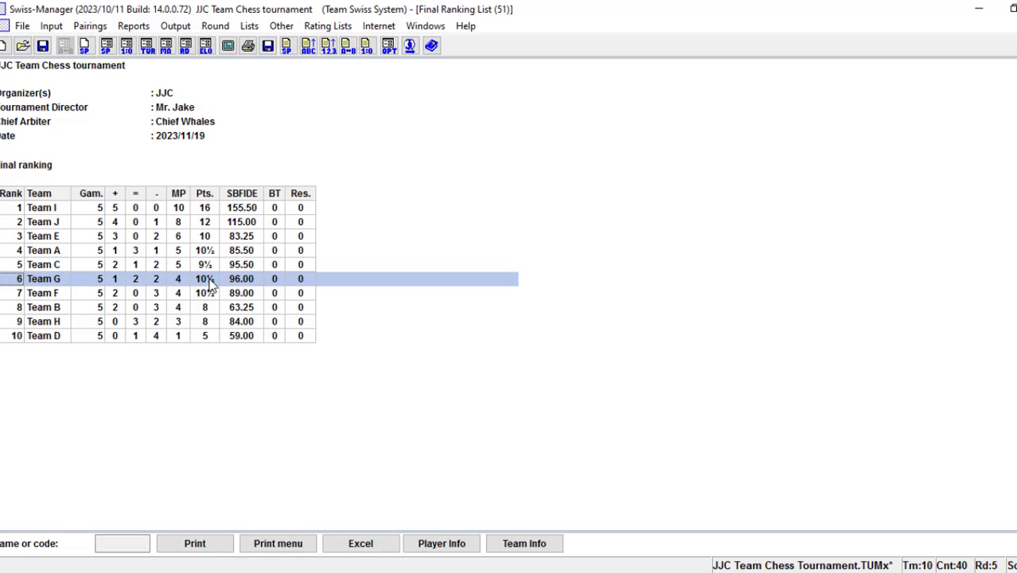
click(207, 296)
click(205, 284)
click(207, 294)
click(207, 284)
click(210, 294)
click(221, 281)
click(246, 296)
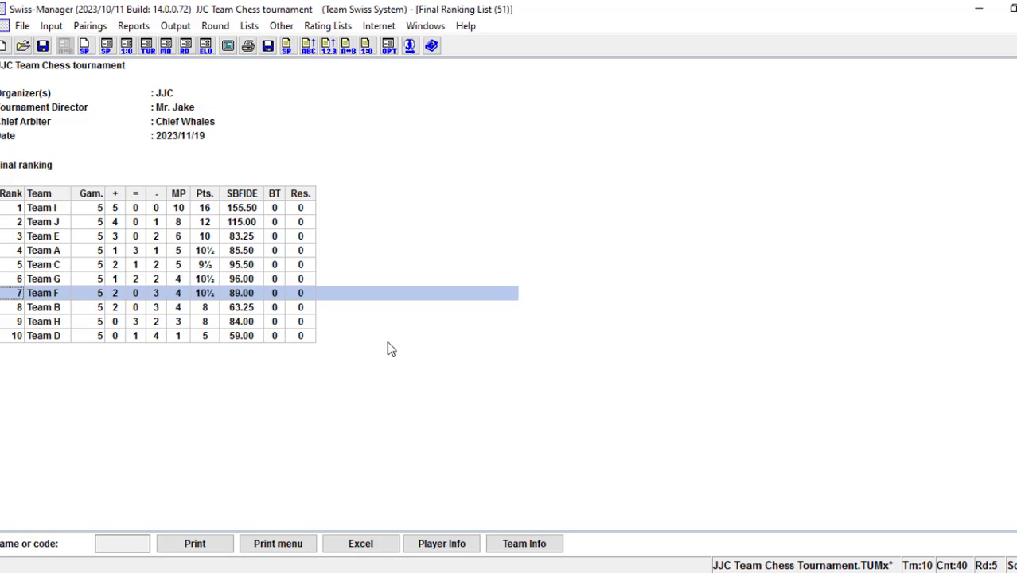
click(244, 322)
click(241, 311)
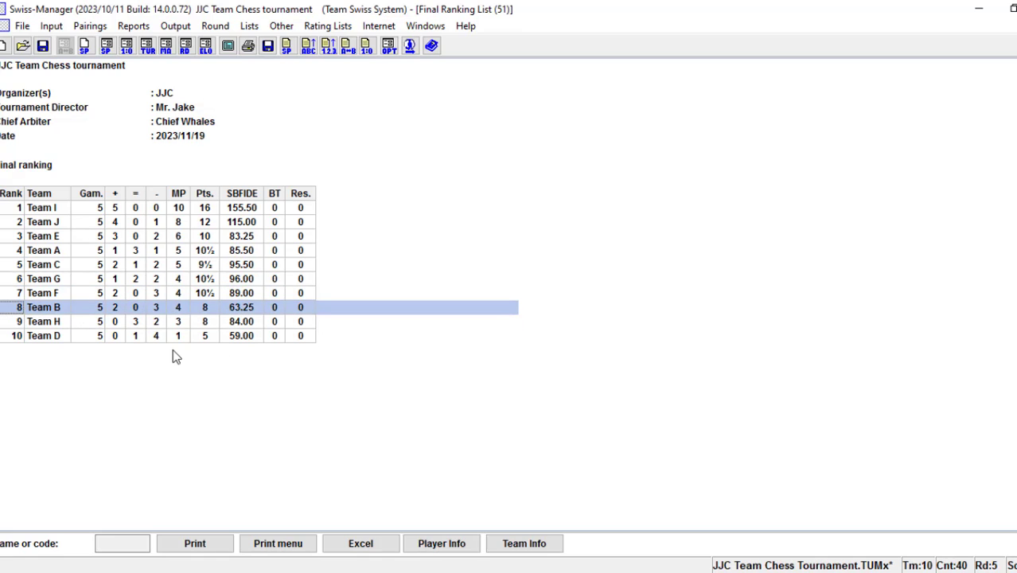
Step: Close the final ranking and open result entry for round 1 with results entered per player
key(Escape)
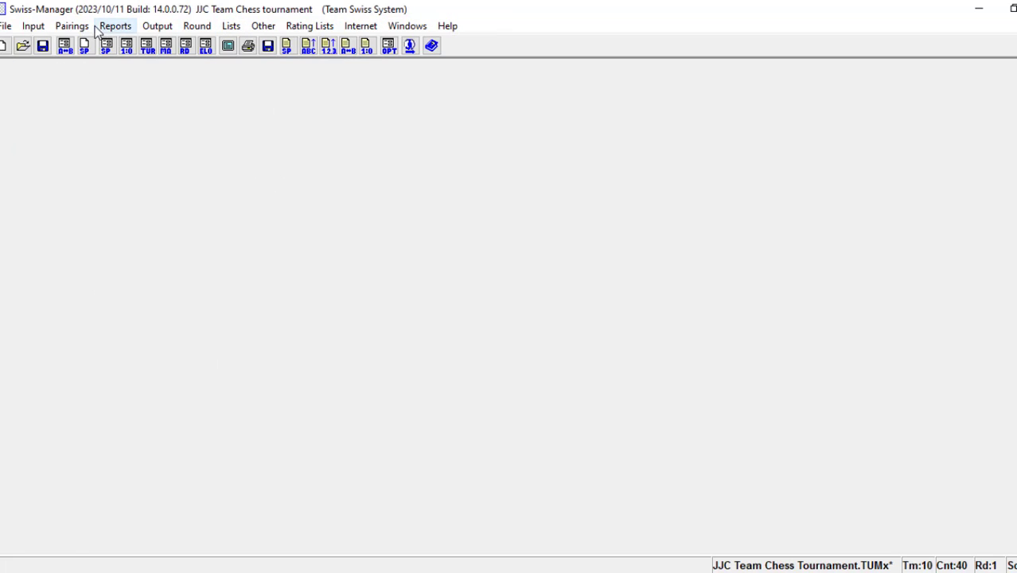
click(33, 25)
click(57, 86)
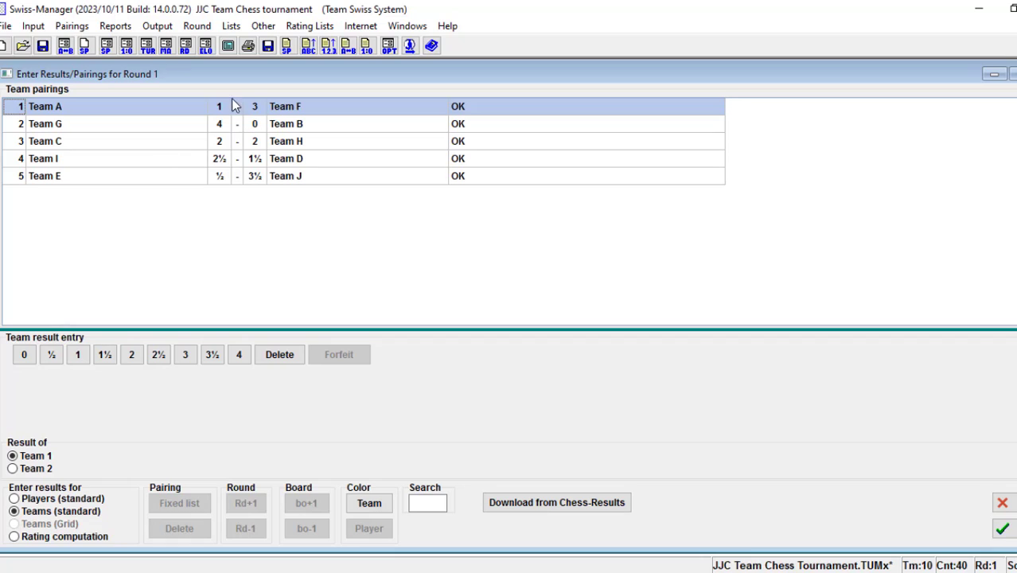
click(39, 501)
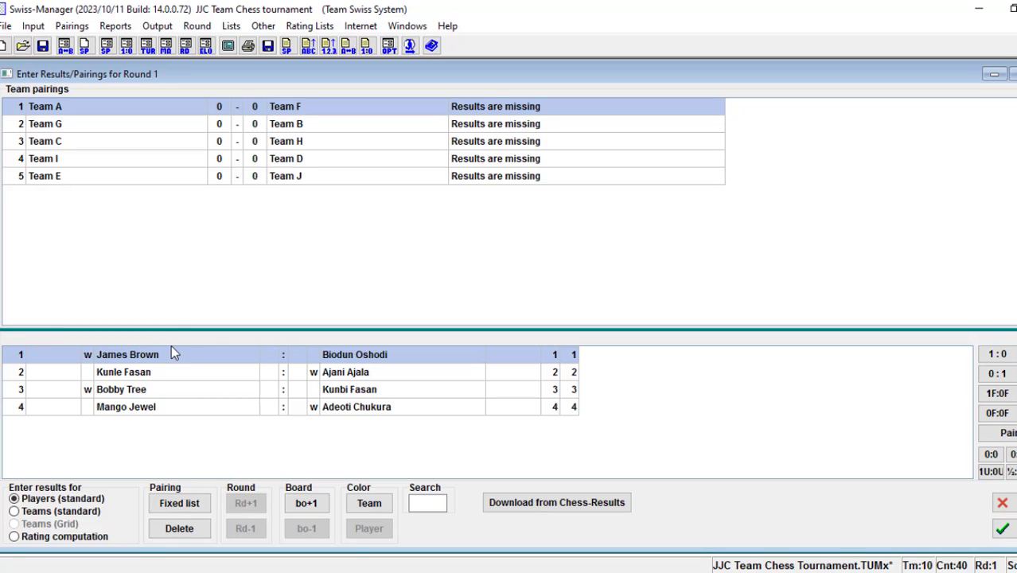
Step: Enter the round 1 board results for Team A against Team F: 1:0 on board 1 and 0:1 on boards 2 to 4
click(1006, 356)
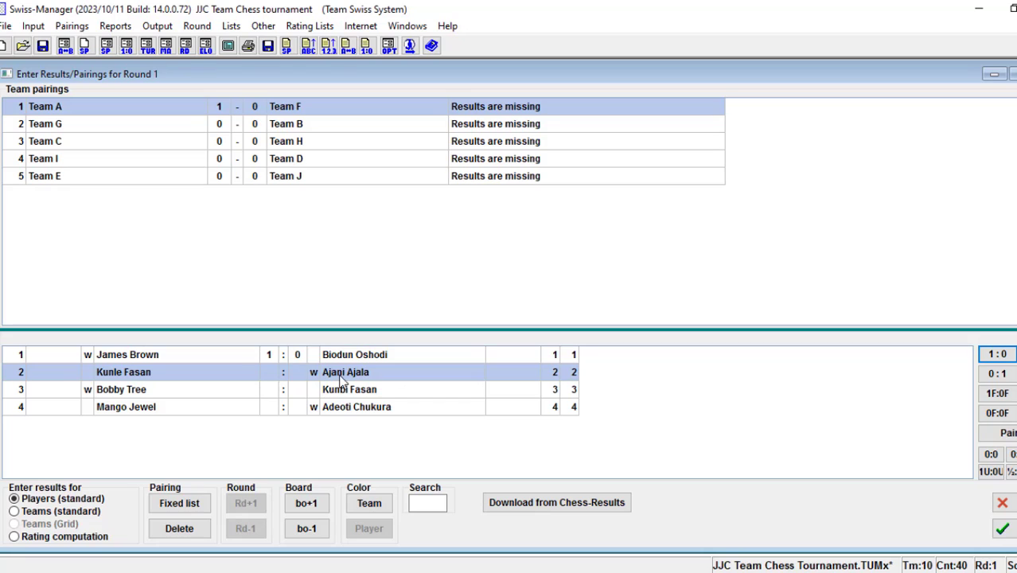
click(1000, 374)
click(1000, 374)
click(1001, 374)
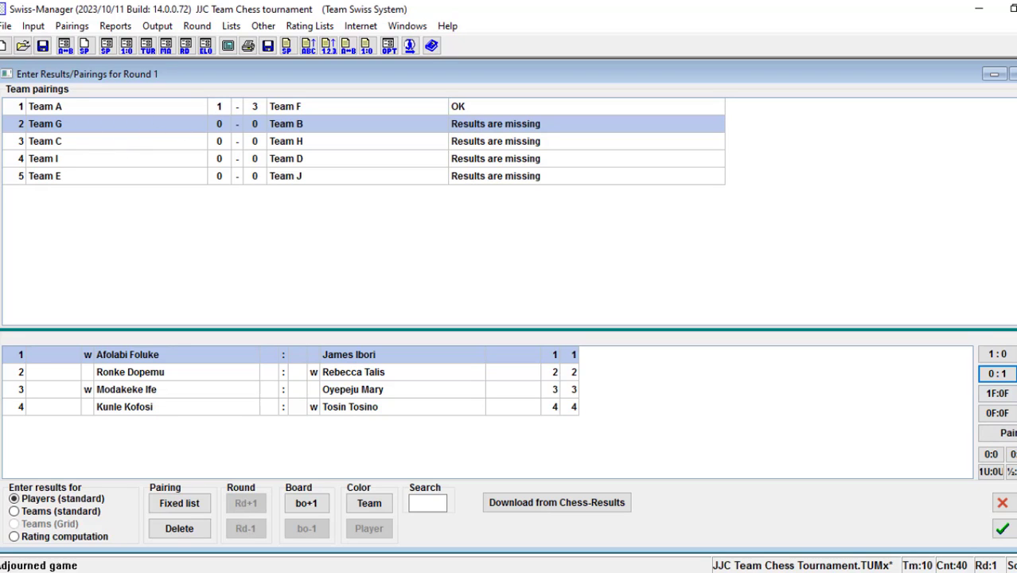
Step: Check the team result for Team G against Team B, and enter 1:0 on all four of its boards
click(40, 513)
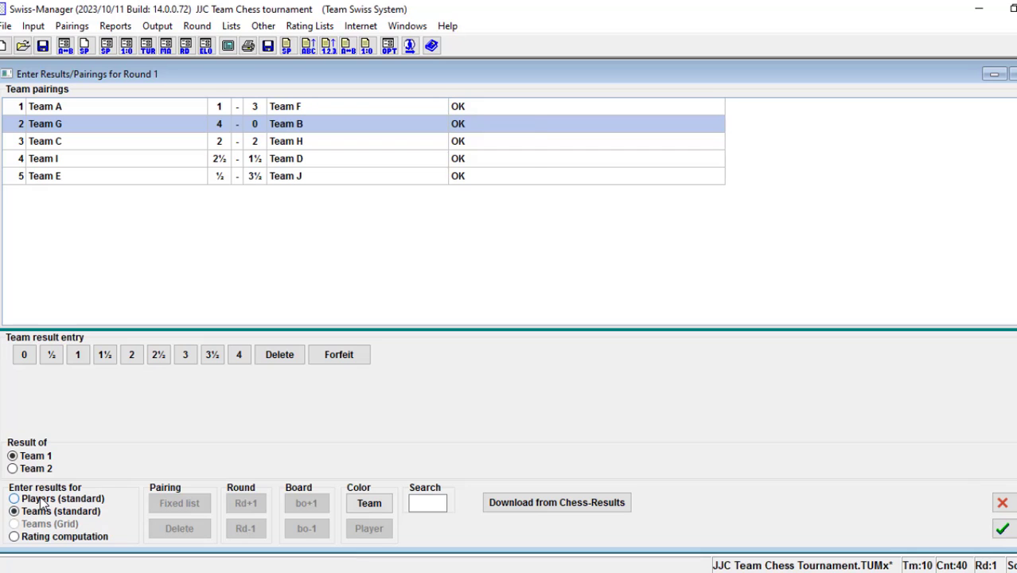
click(42, 500)
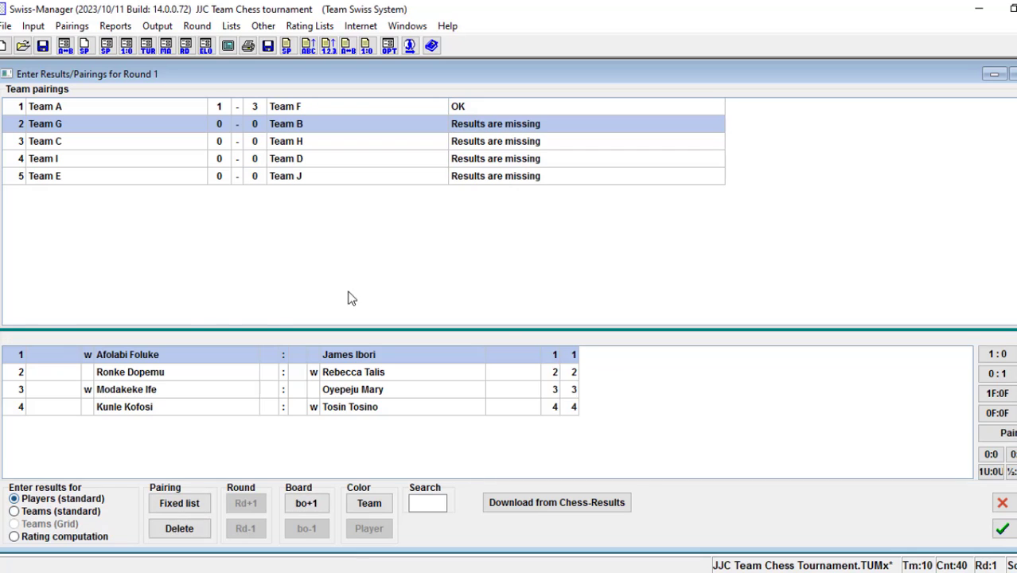
click(994, 362)
click(994, 362)
click(994, 361)
click(994, 361)
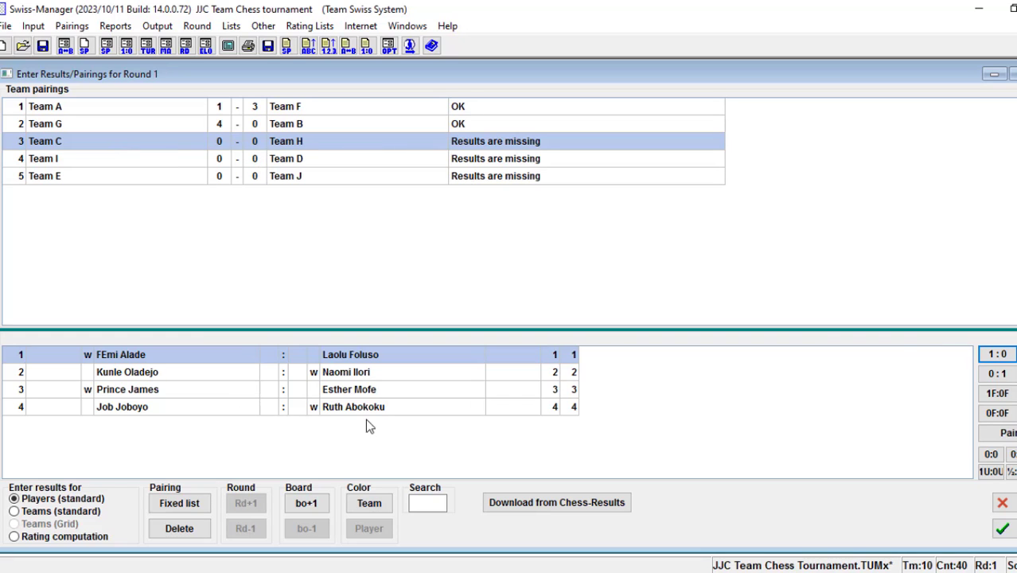
Step: Enter draws on all four boards of the Team C against Team H match
click(1016, 354)
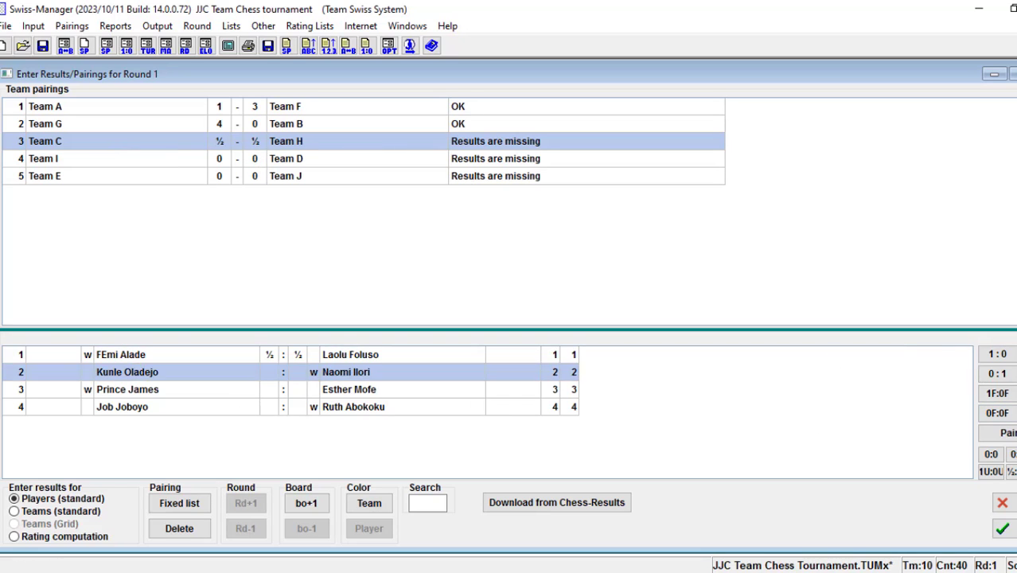
click(1016, 354)
click(1016, 354)
click(1016, 354)
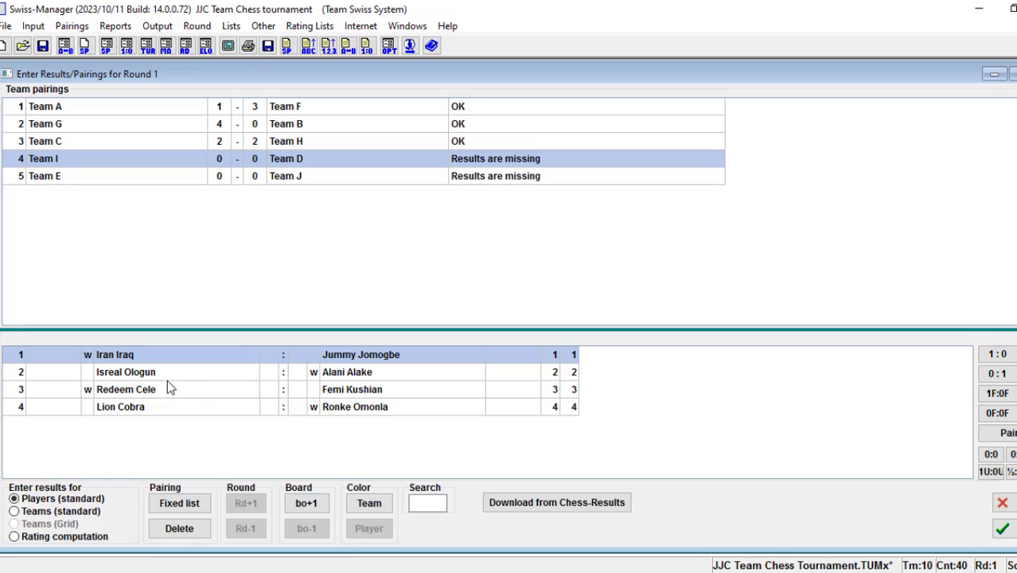
Step: Enter 1:0 on all four boards of the Team I against Team D match
click(1002, 355)
click(1003, 355)
click(1003, 355)
click(1003, 355)
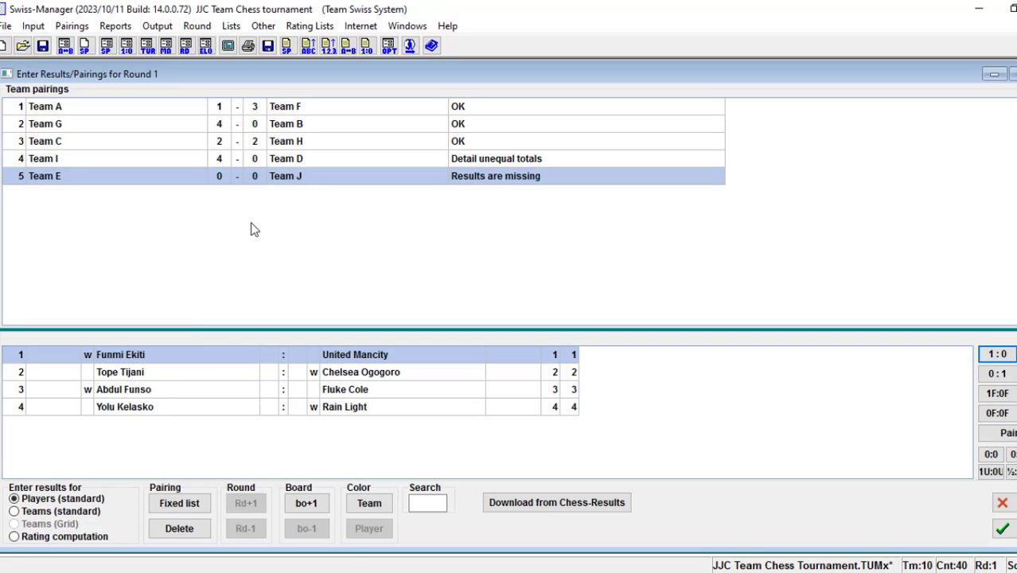
Step: Check the Team I against Team D team result, and change board 3 to a draw and board 4 to 0:1
click(52, 510)
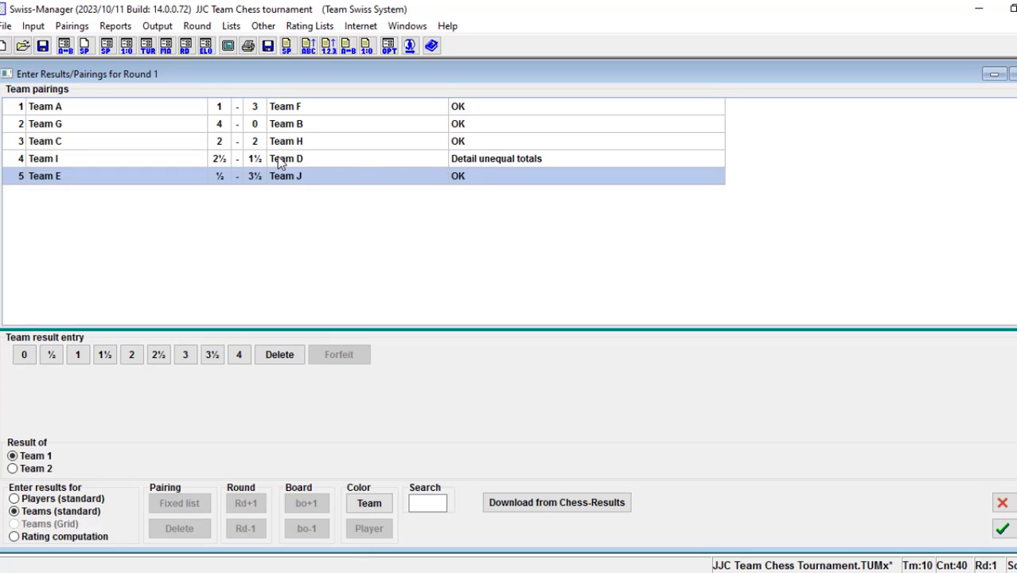
click(31, 501)
click(350, 161)
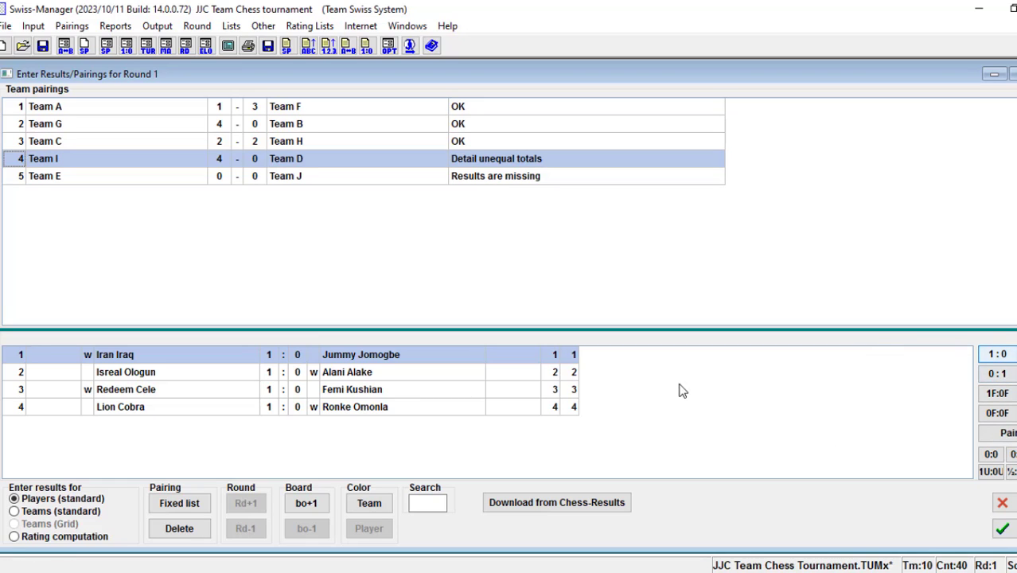
click(268, 393)
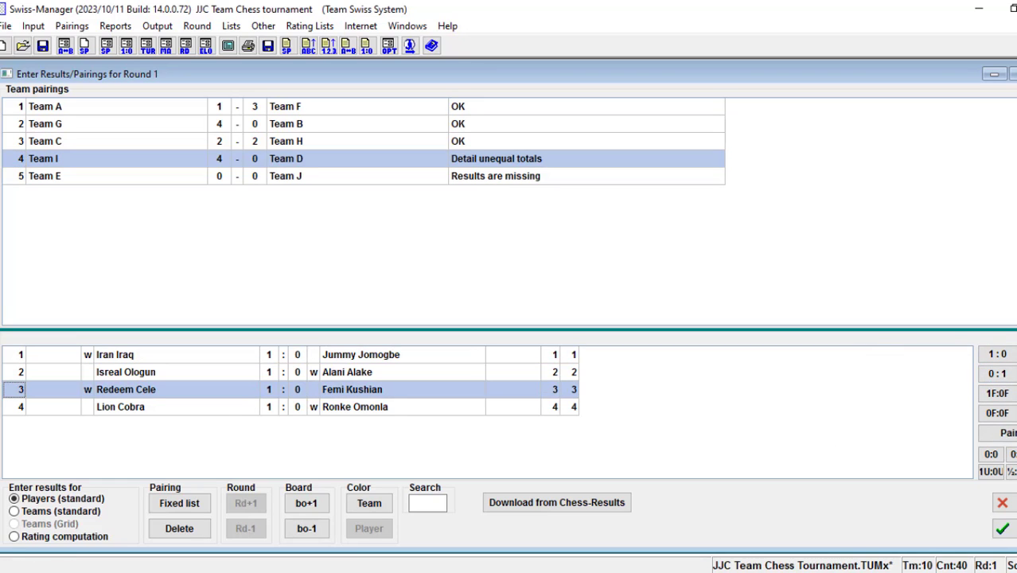
click(1016, 354)
click(252, 158)
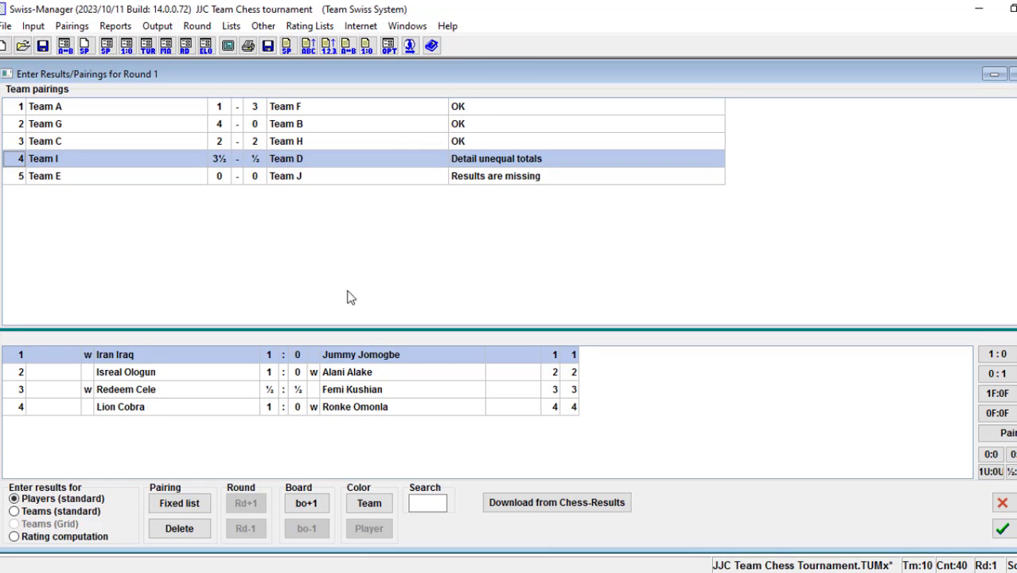
click(382, 409)
click(997, 373)
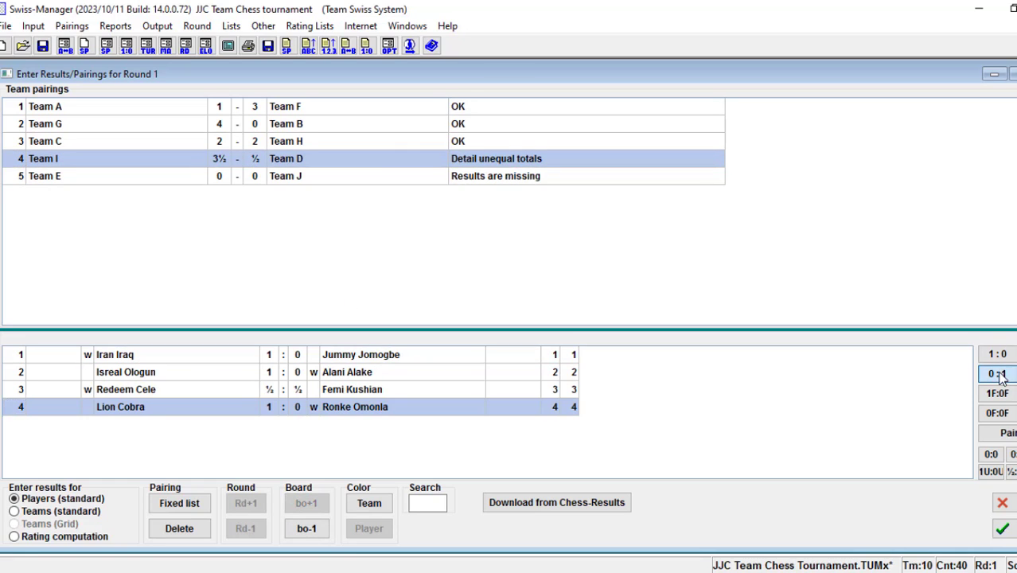
click(525, 164)
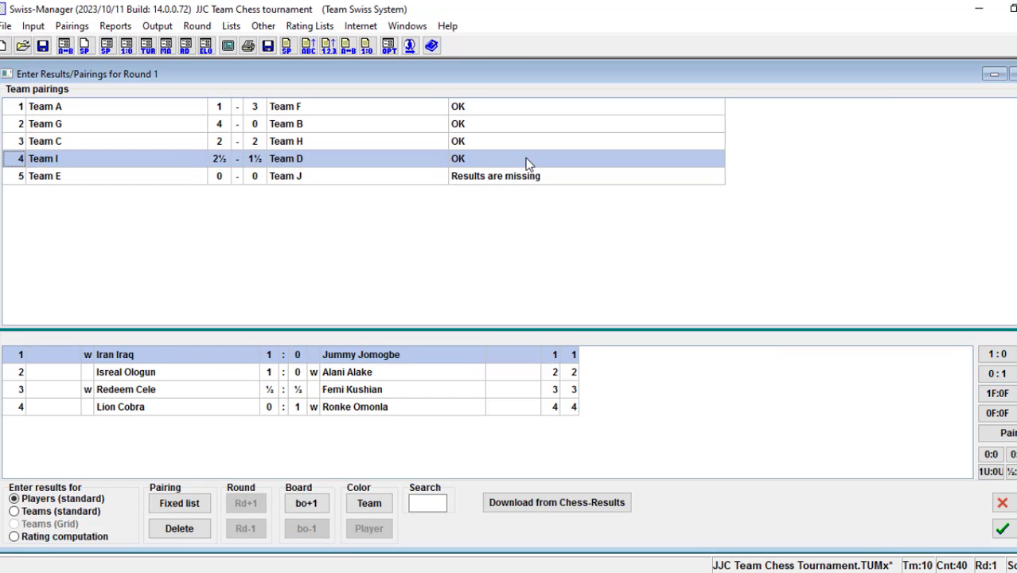
Step: Enter the board results for Team E against Team J: a draw on board 1 and 0:1 on boards 2 to 4
click(537, 177)
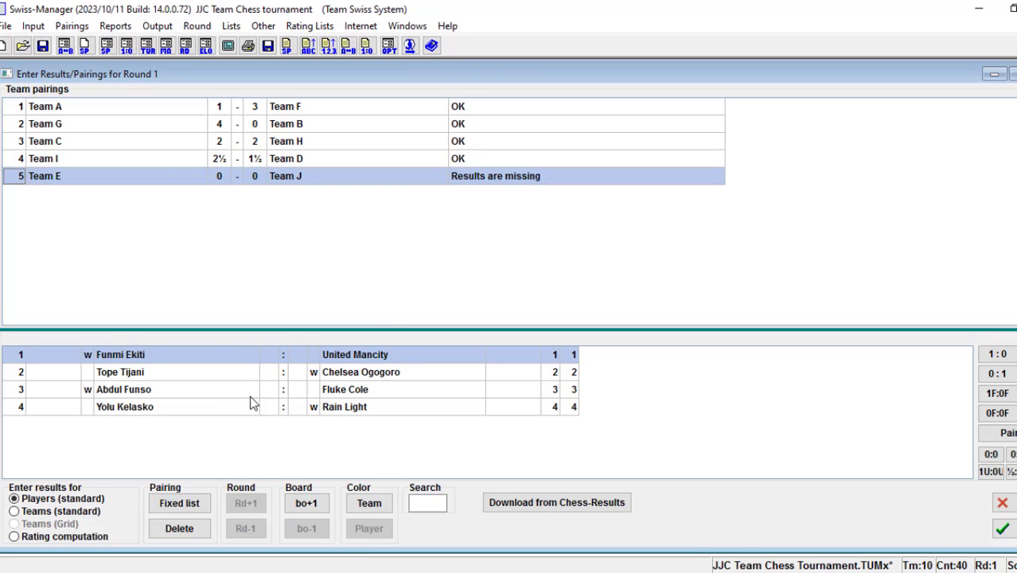
click(997, 354)
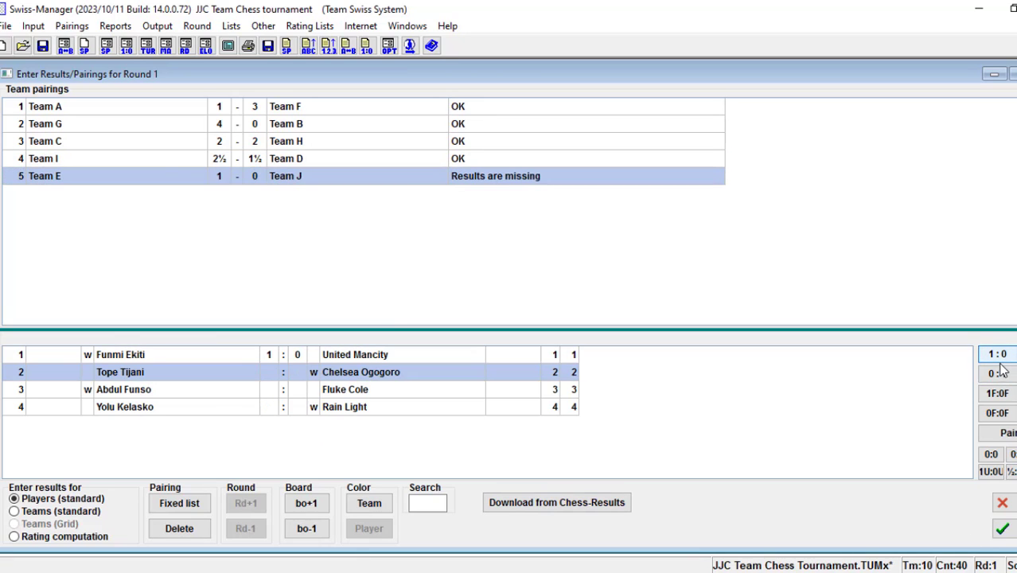
click(48, 511)
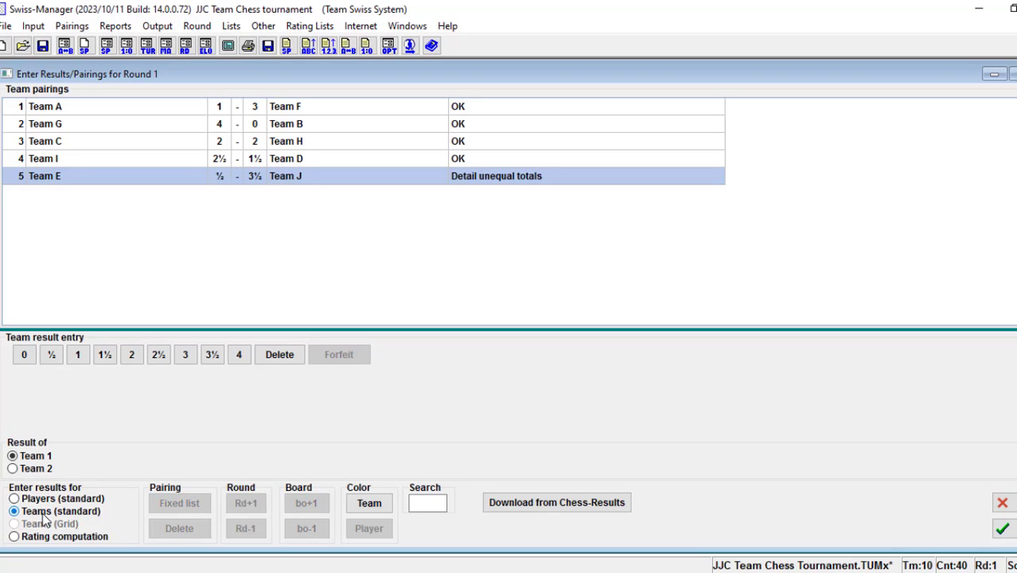
click(45, 500)
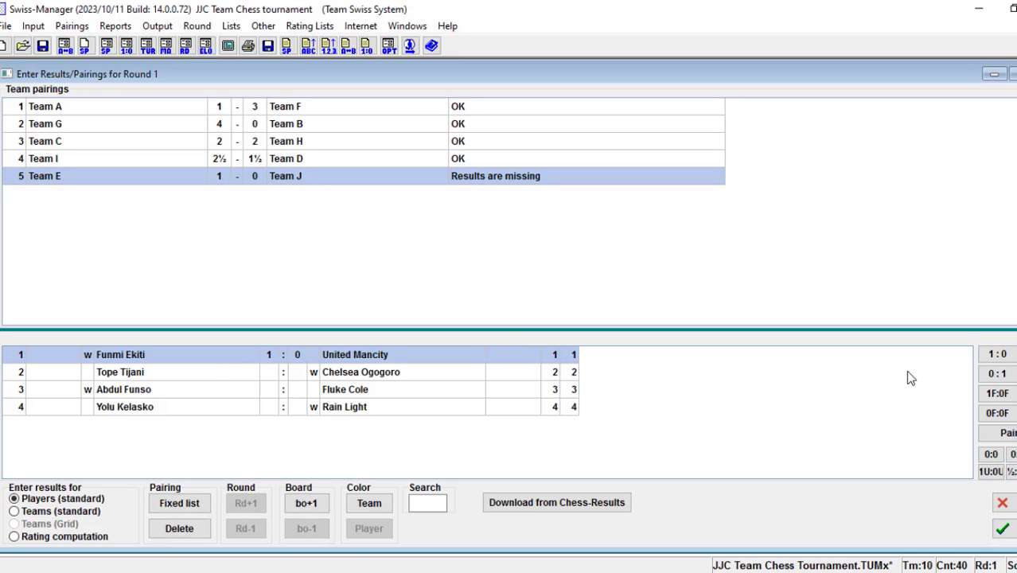
key(5)
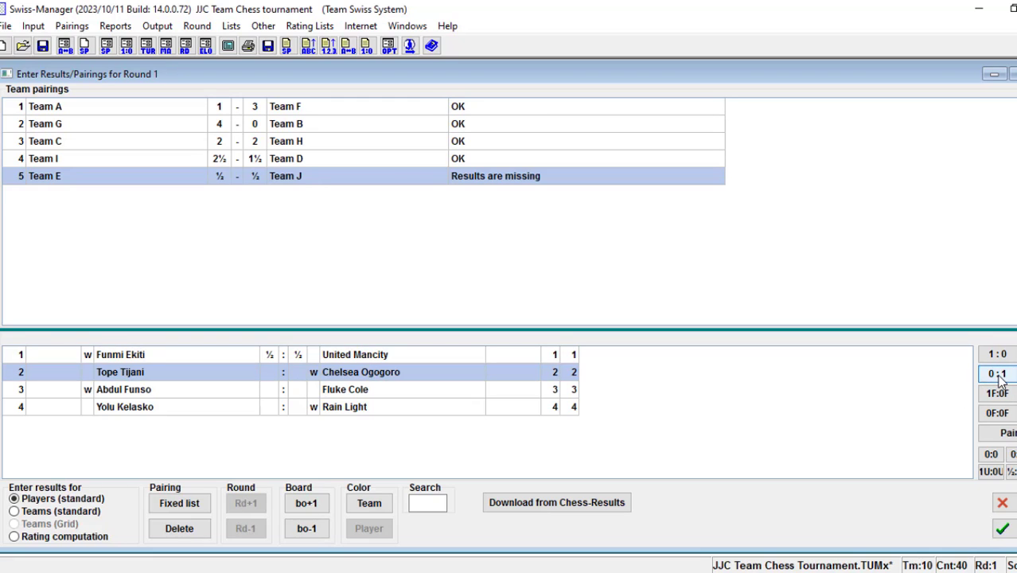
click(997, 375)
click(997, 375)
click(997, 376)
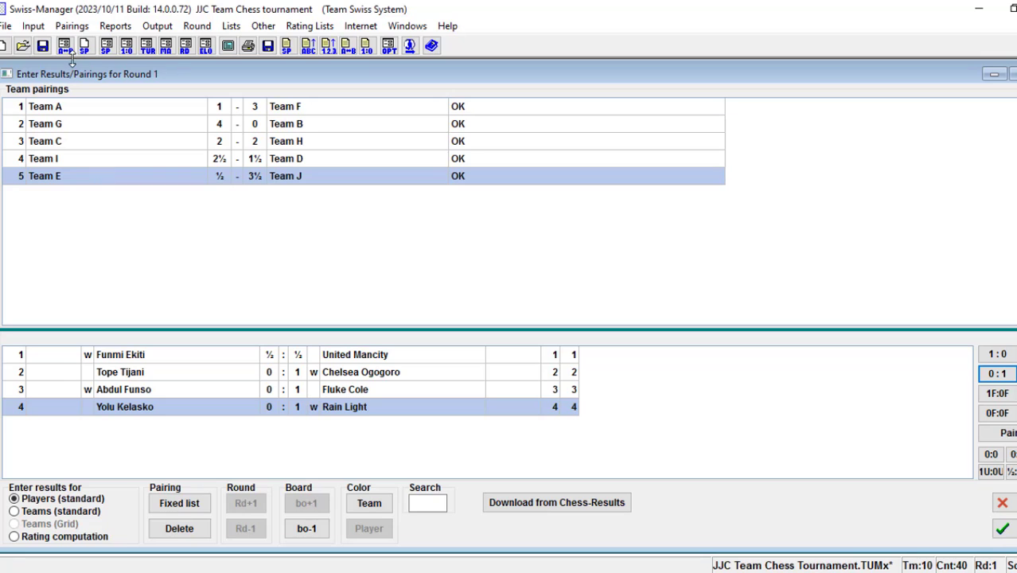
Step: Pair round 2 with the Swiss-Manager engine and replace the existing round 2 backup file
click(72, 25)
mouse_move(115, 25)
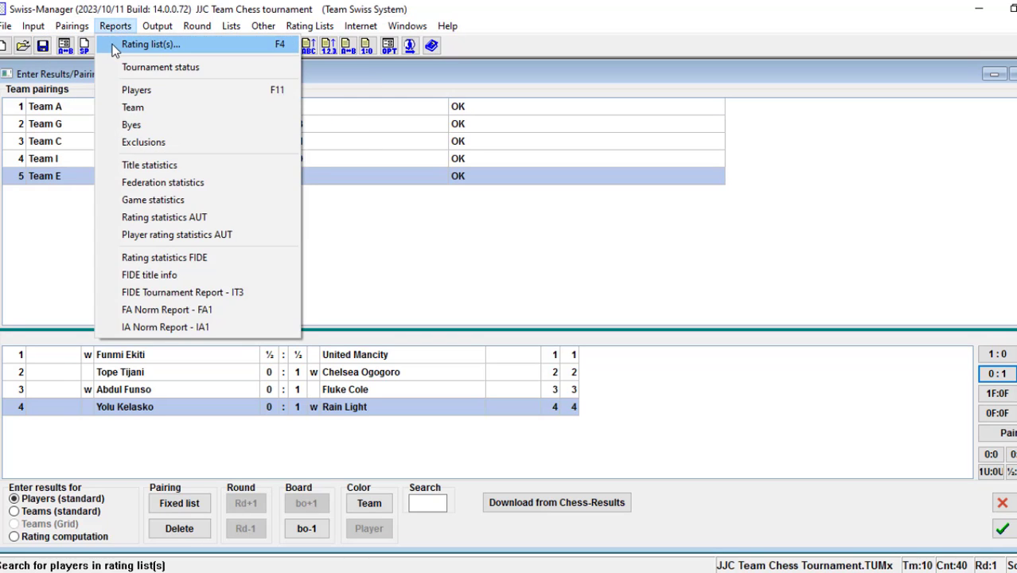
mouse_move(72, 25)
click(69, 49)
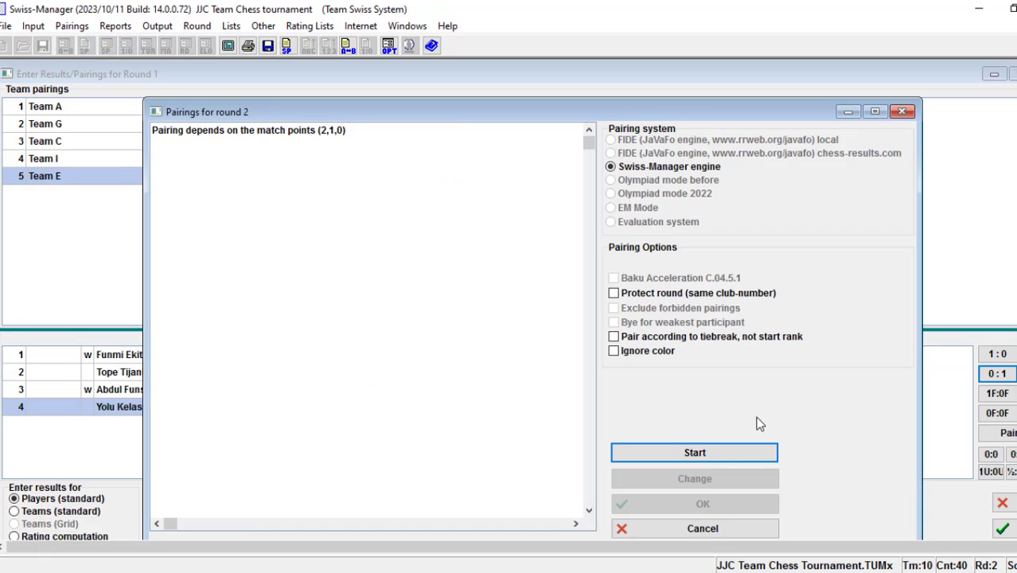
click(731, 453)
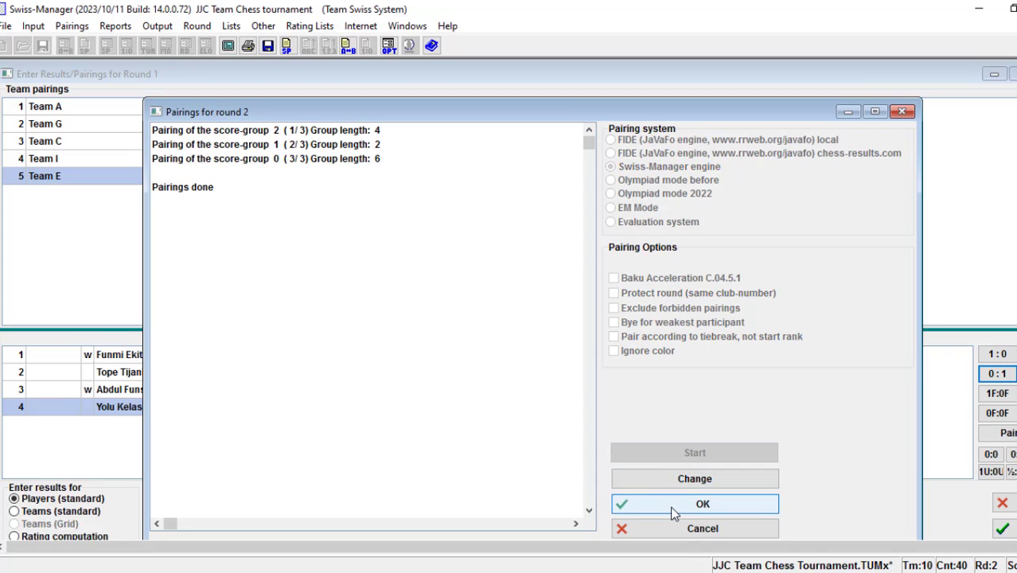
click(672, 506)
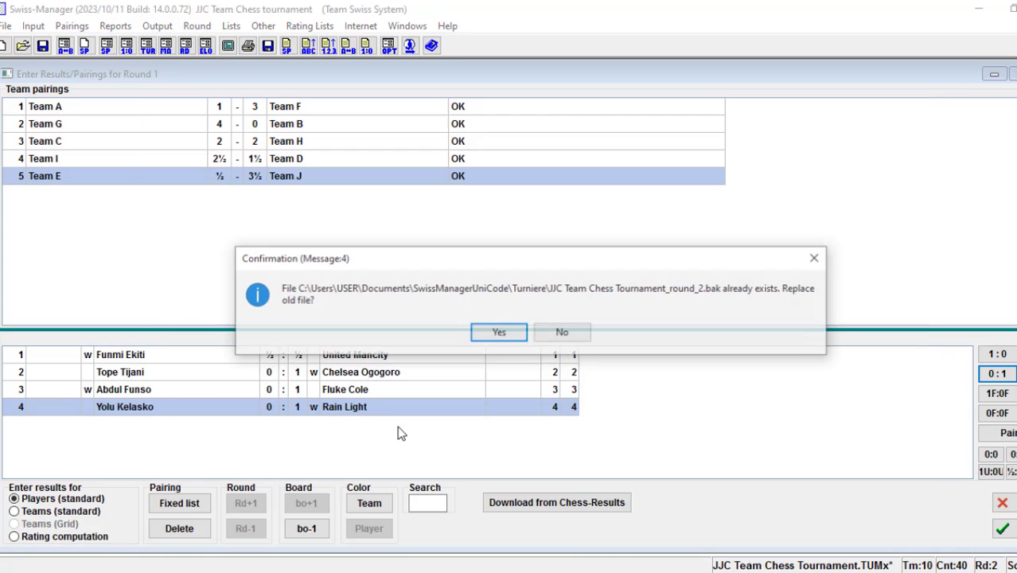
click(499, 333)
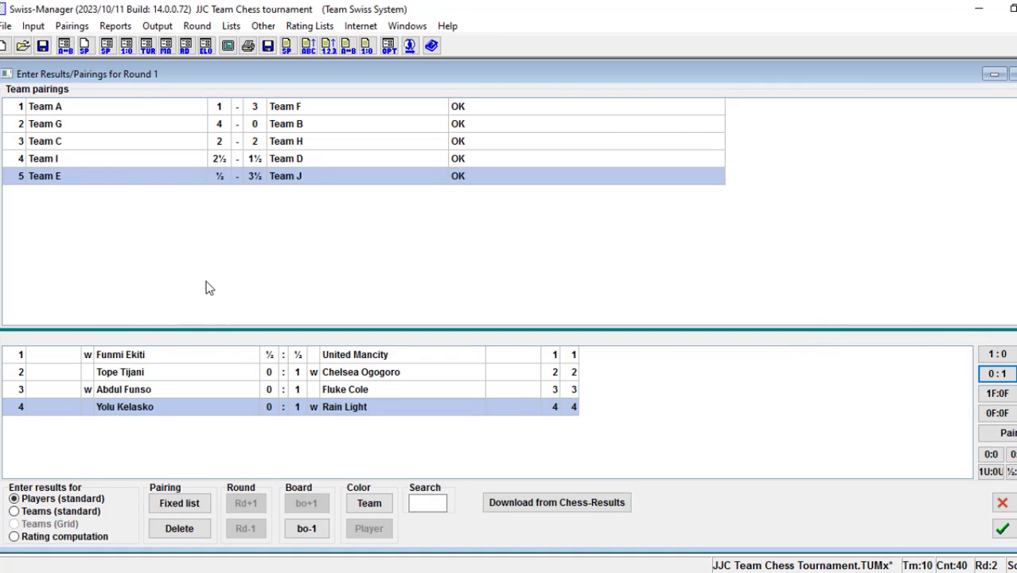
Step: Close the round 1 results, open result entry for round 2, and set the team result to 0–4 in all five matches
click(33, 25)
click(54, 85)
click(1002, 528)
click(33, 25)
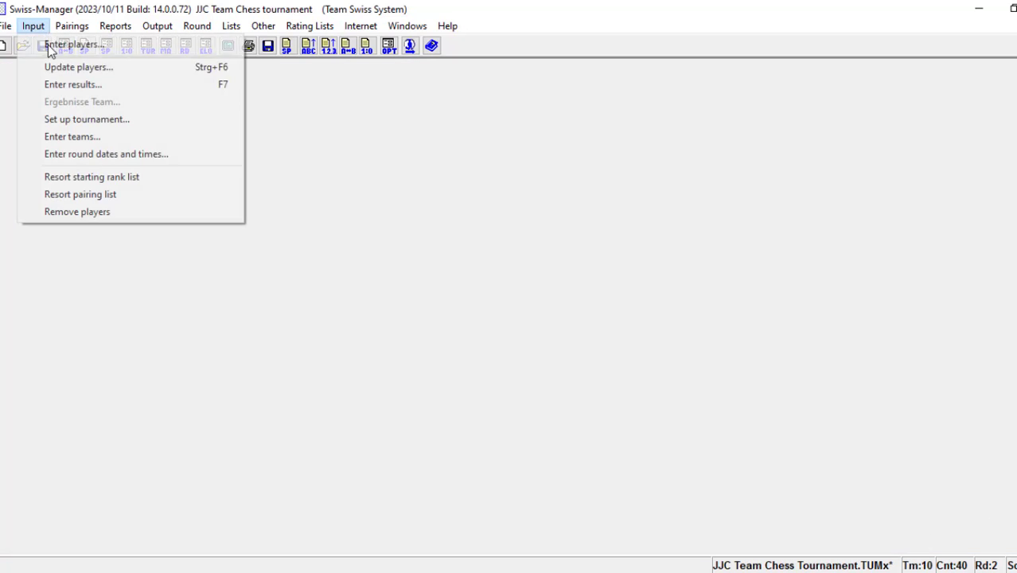
click(60, 83)
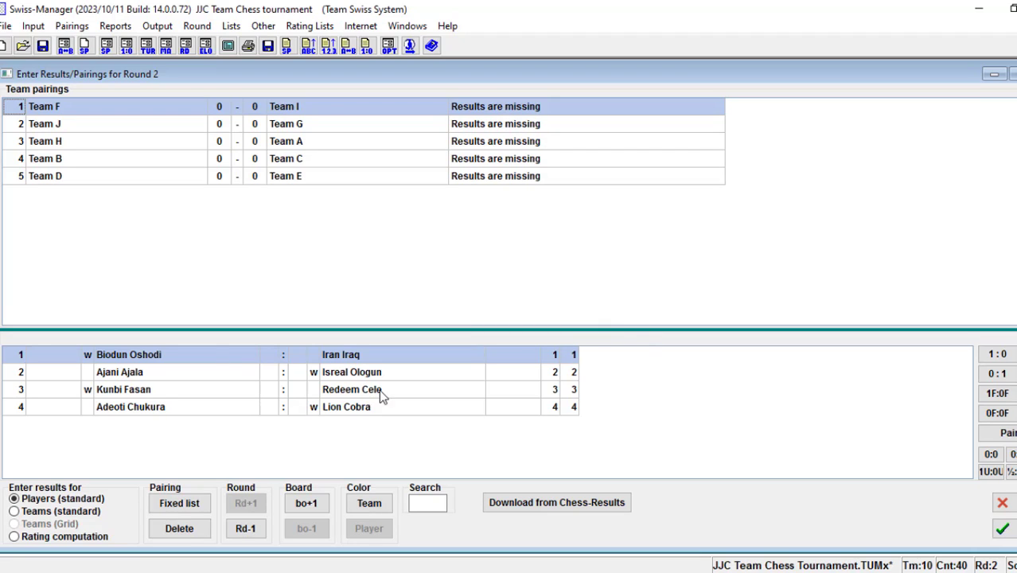
click(65, 514)
key(0)
key(0)
key(0)
key(0)
key(0)
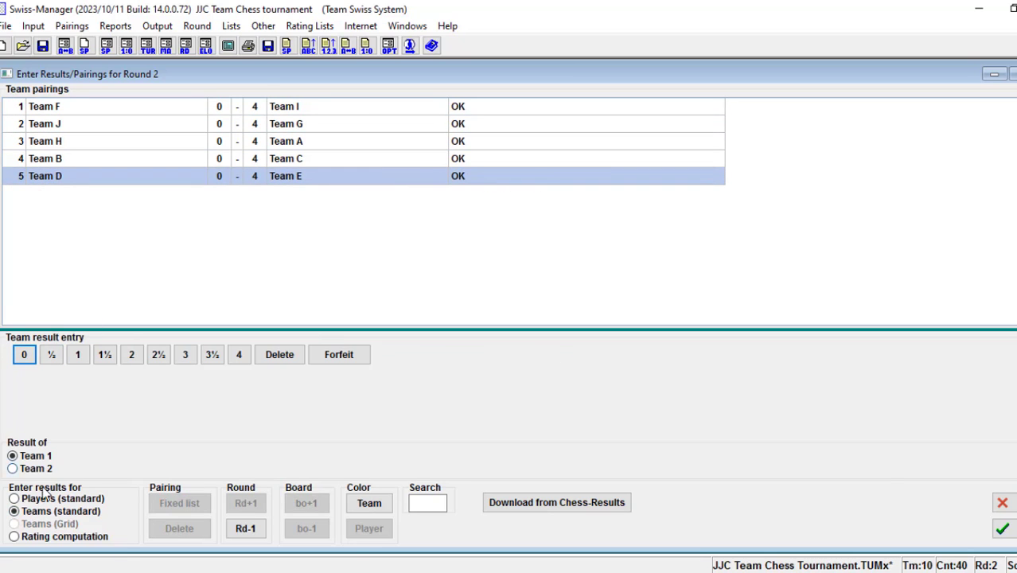
Step: Enter the round 2 individual results as 0:1 on every board of all five matches
click(49, 499)
click(334, 111)
click(1003, 375)
click(1003, 375)
click(1003, 375)
click(1003, 375)
click(1003, 375)
click(1003, 375)
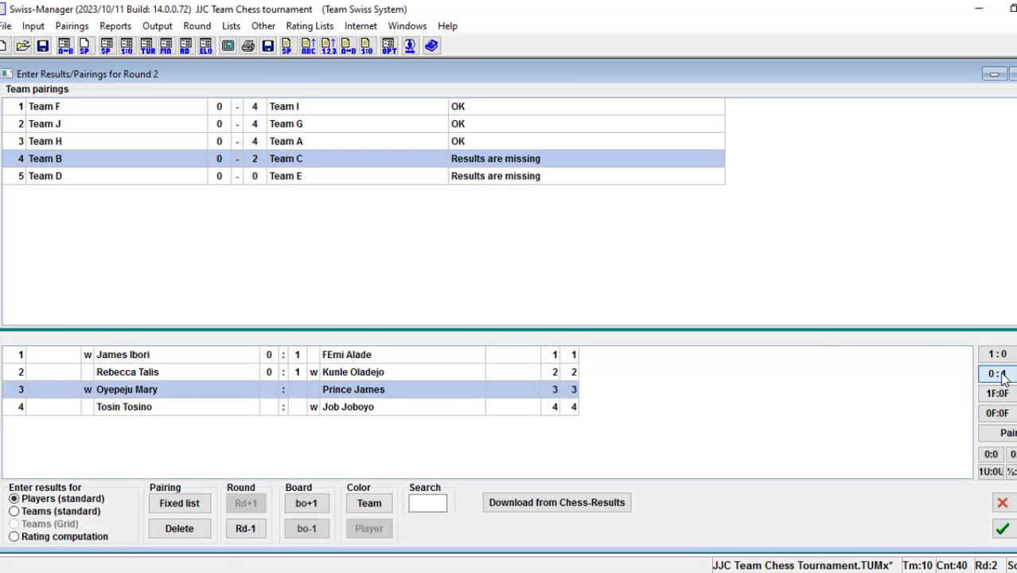
click(1002, 375)
click(1003, 376)
click(1002, 376)
click(1002, 376)
click(1003, 376)
Step: Accept the round 2 results and pair round 3 with the Swiss-Manager engine
click(1003, 529)
click(70, 28)
click(104, 44)
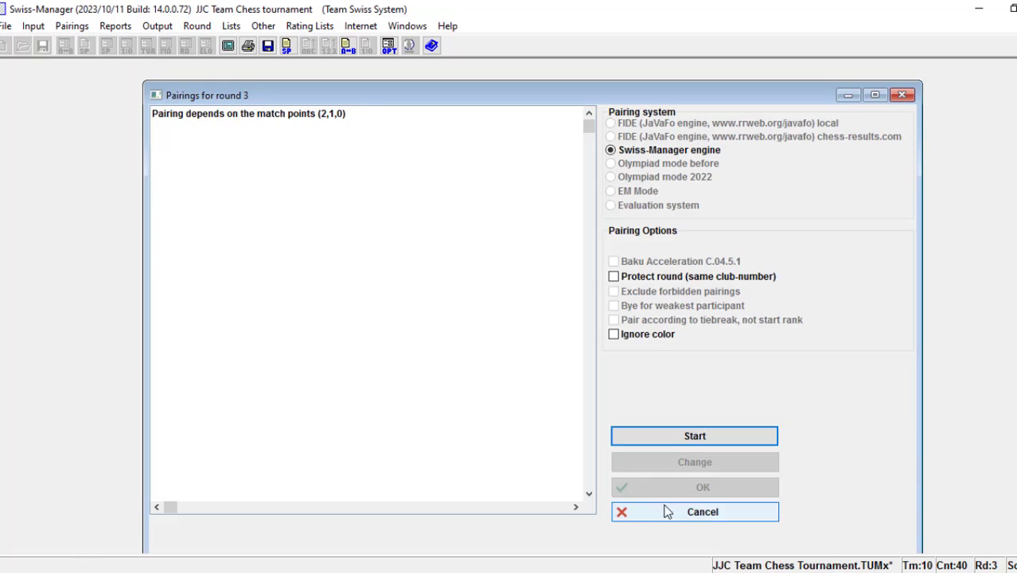
key(Return)
click(658, 487)
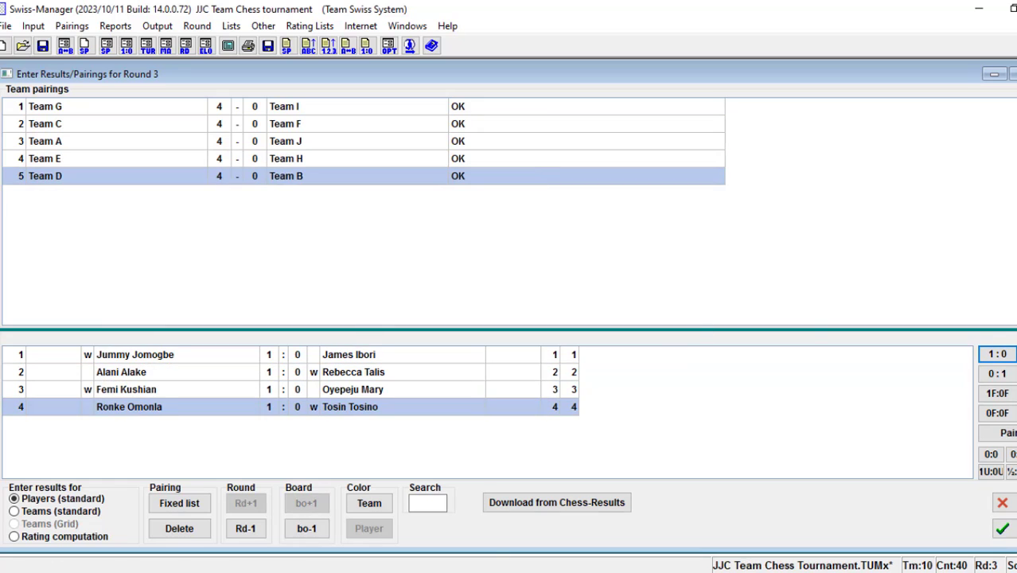
Step: Accept the round 3 results, pair round 4, and save the tournament file
click(1002, 528)
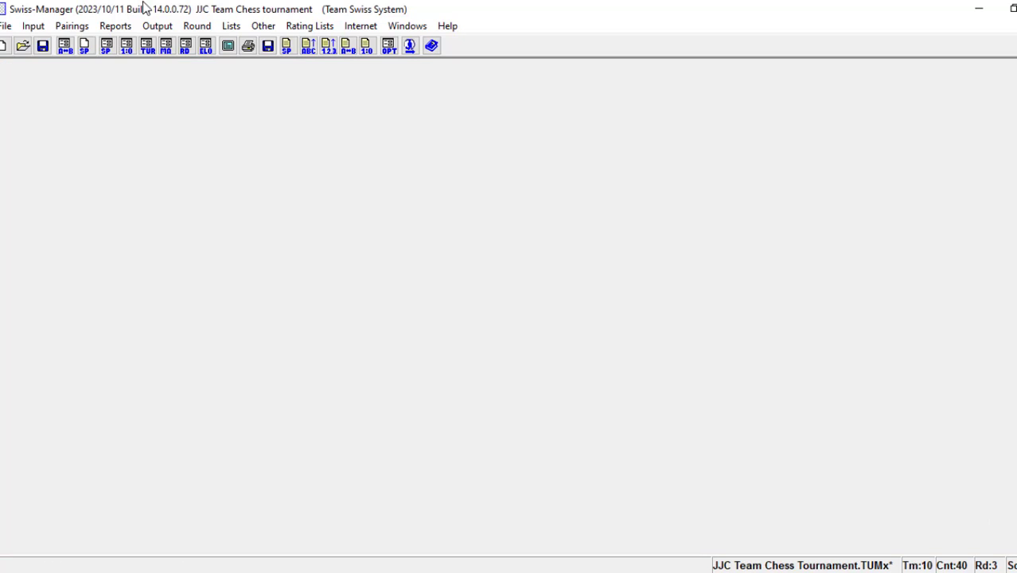
click(71, 26)
click(95, 45)
click(695, 435)
click(720, 487)
click(43, 46)
Step: Enter round 4 team results of ½ for Teams C and I, 2 for Teams A and F, 4 for Team H, and switch to player results
click(33, 26)
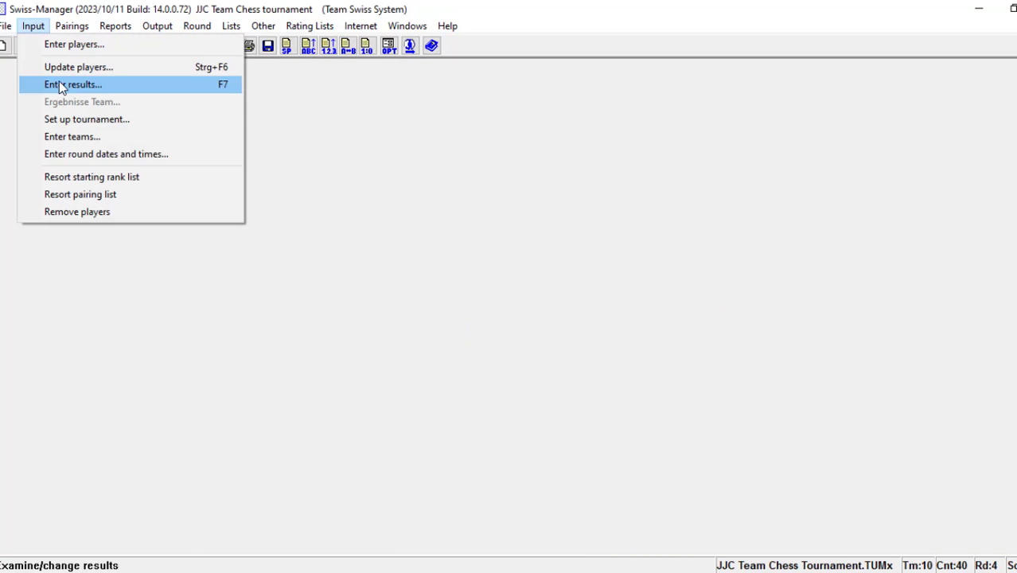
click(59, 82)
click(13, 511)
click(51, 354)
click(51, 354)
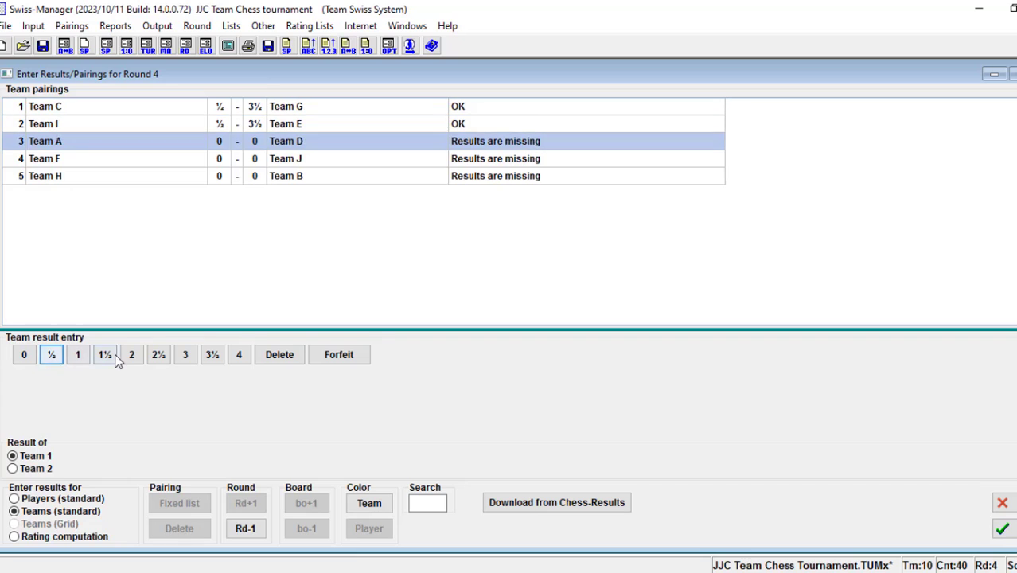
click(132, 354)
click(132, 354)
click(239, 354)
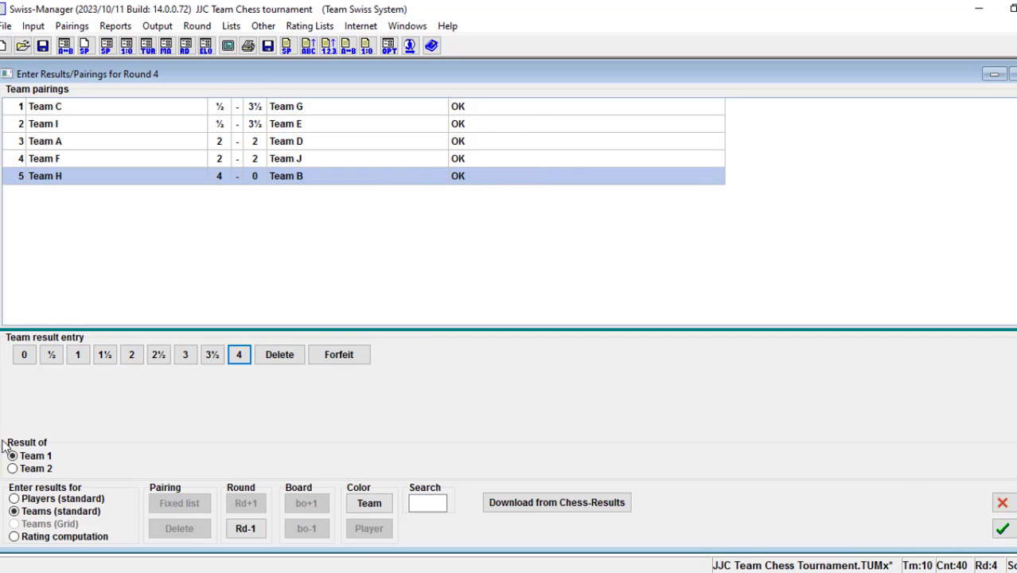
click(27, 498)
click(1015, 354)
click(1002, 374)
click(1002, 374)
click(1004, 373)
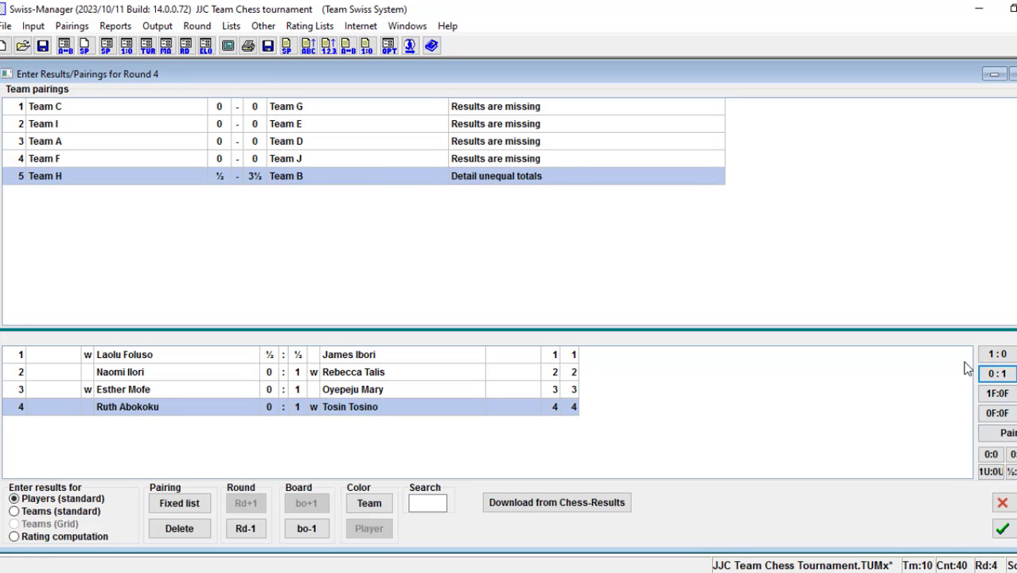
click(1003, 374)
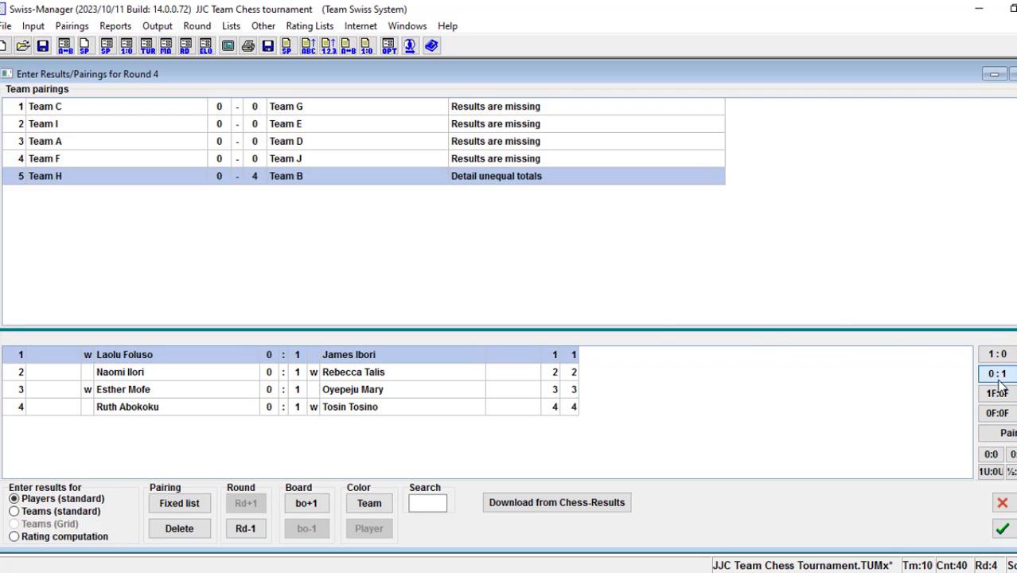
Step: Set all four boards of the Team H against Team B match to 1:0
click(326, 355)
click(998, 355)
click(425, 375)
click(998, 355)
click(353, 389)
click(998, 355)
click(406, 404)
click(998, 355)
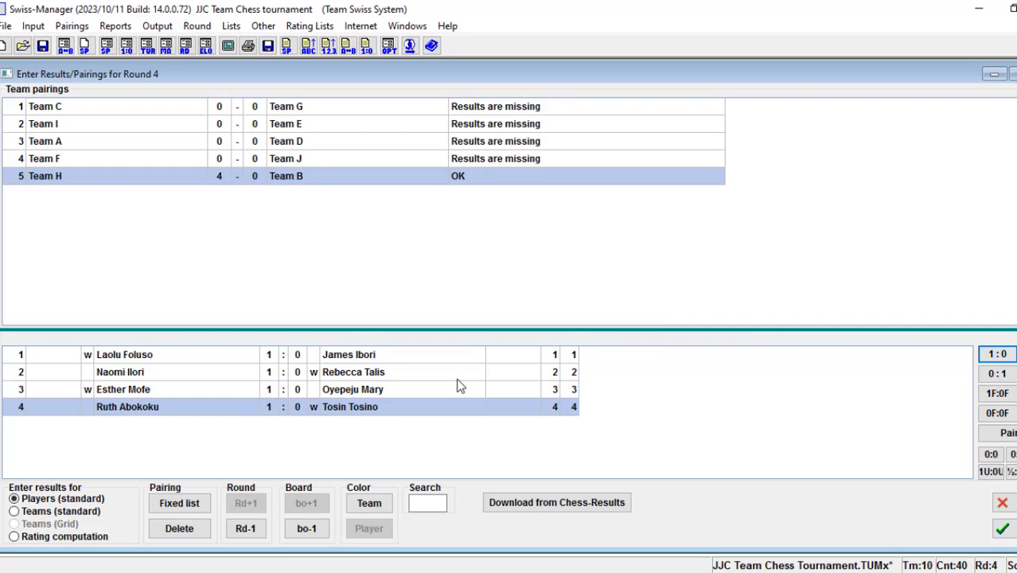
Step: Enter the Team C against Team G board results: a draw on board 1 and 0:1 on boards 2 to 4
click(351, 104)
click(1015, 354)
click(999, 375)
click(999, 375)
click(1000, 378)
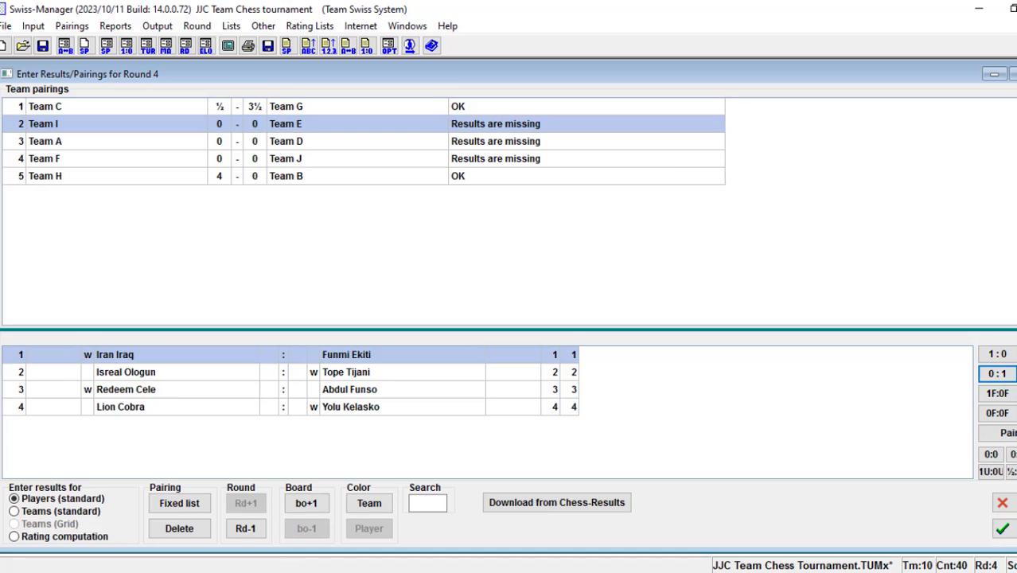
Step: Enter board results giving ½–3½ for Team I against Team E, and draws throughout Team A against Team D and Team F against Team J
click(1000, 376)
click(1000, 376)
click(1015, 354)
click(1001, 376)
click(1015, 355)
click(1016, 355)
click(1015, 355)
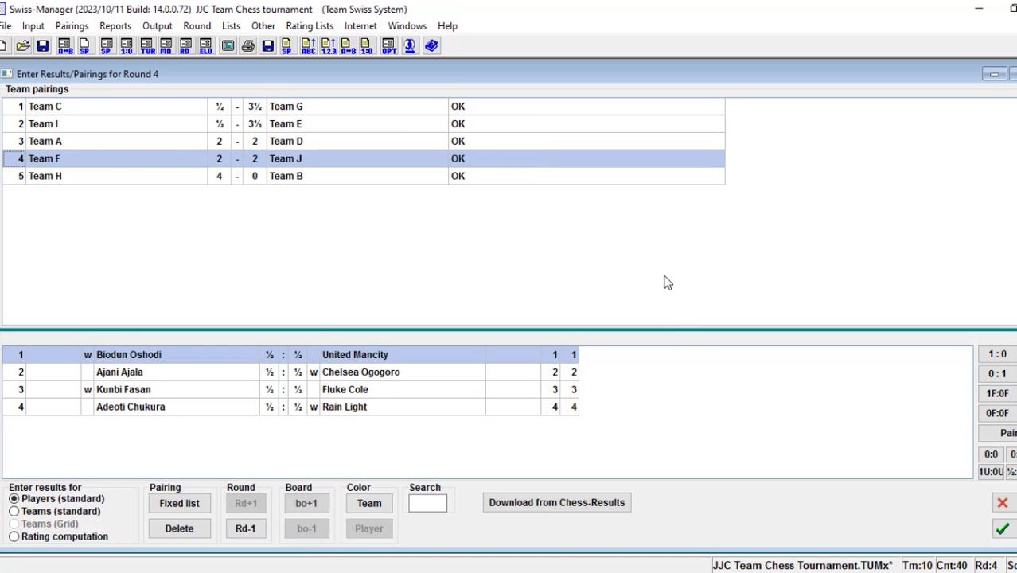
Step: Accept the round 4 results and pair round 5 with the Swiss-Manager engine
click(1001, 529)
click(71, 26)
click(109, 101)
click(695, 436)
click(695, 487)
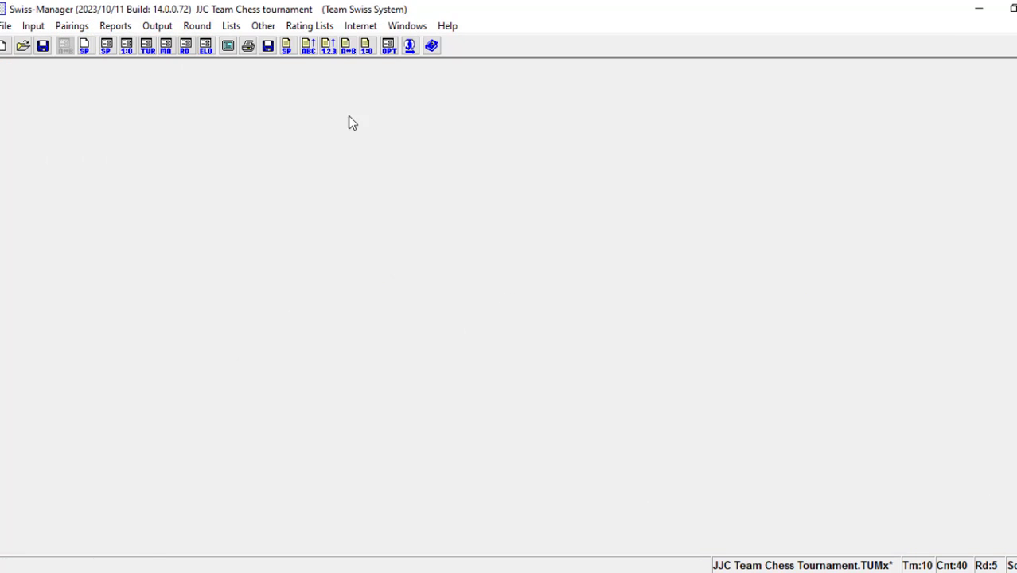
Step: Enter the round 5 team results: ½ for Team G, and 4 for Teams C, J, D and B
click(41, 514)
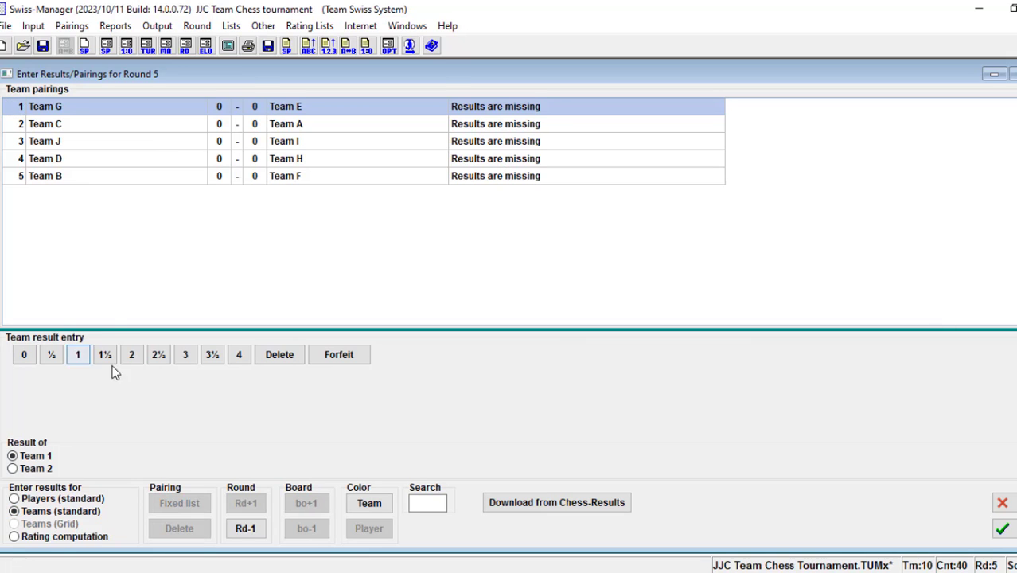
click(51, 354)
click(239, 354)
click(240, 354)
click(240, 354)
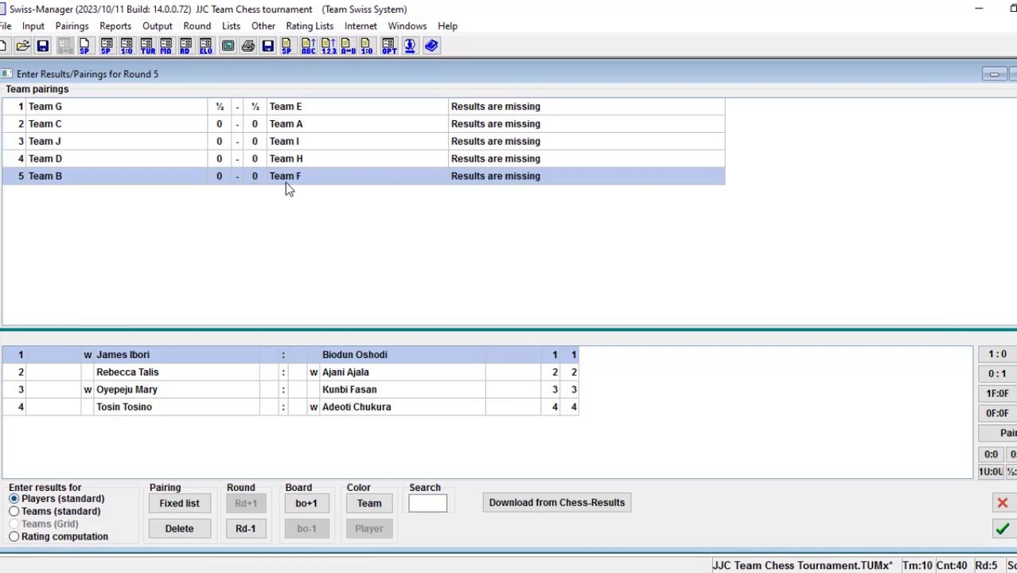
Step: Enter round 5 board results: a draw and three 0:1 for Team G against Team E, 1:0 on all boards elsewhere, and accept them
click(247, 109)
click(1016, 355)
click(1000, 376)
click(999, 377)
click(999, 377)
click(993, 354)
click(993, 354)
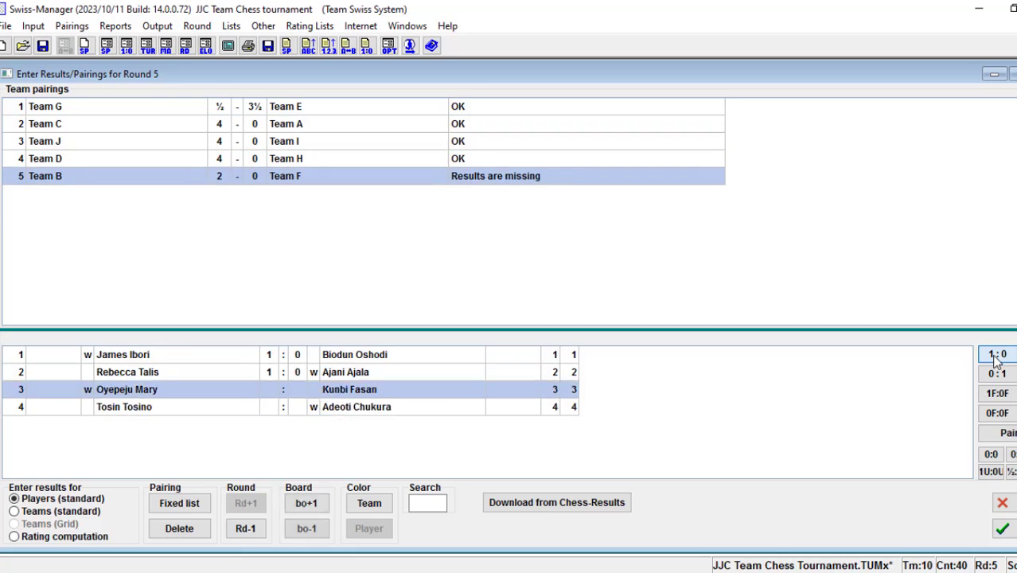
click(1002, 528)
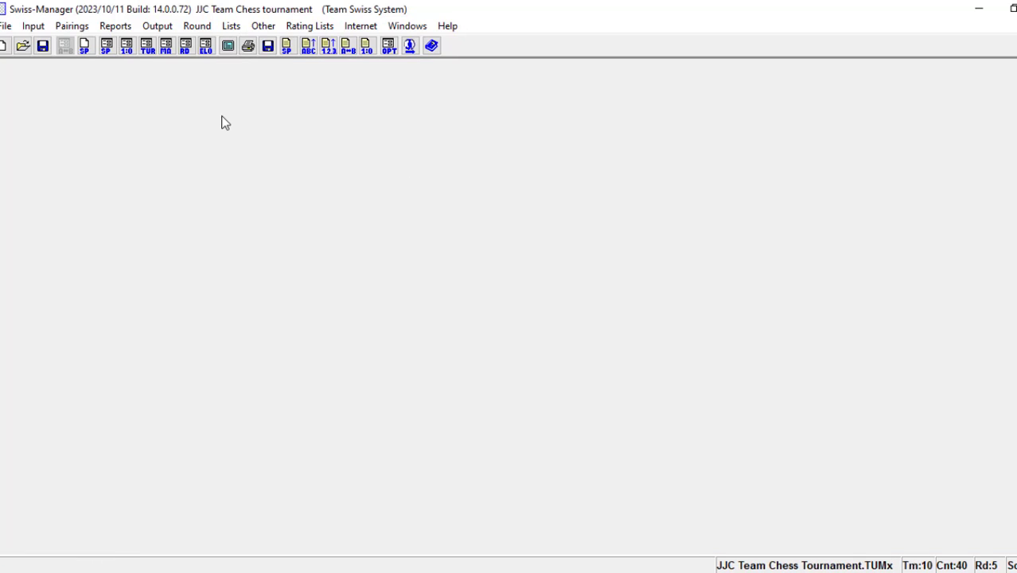
Step: Display the final team standings in a maximized window and examine the ranking and tiebreak columns
click(39, 24)
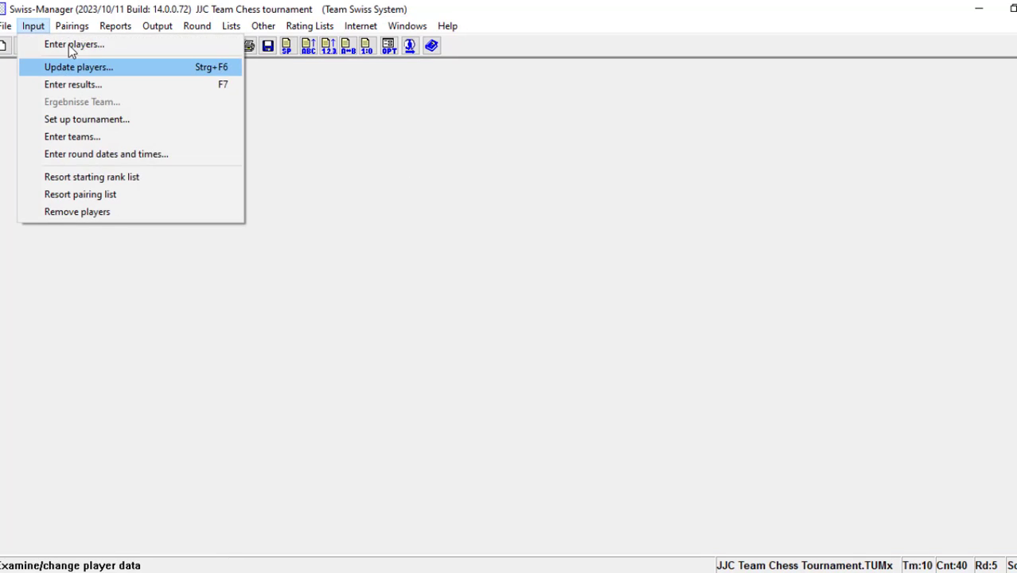
mouse_move(52, 35)
mouse_move(231, 25)
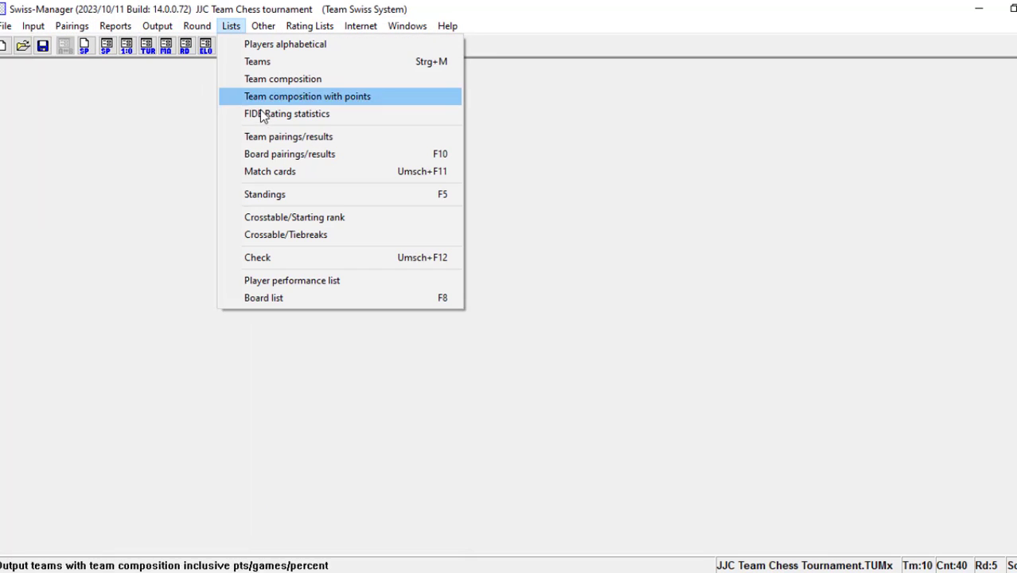
click(265, 195)
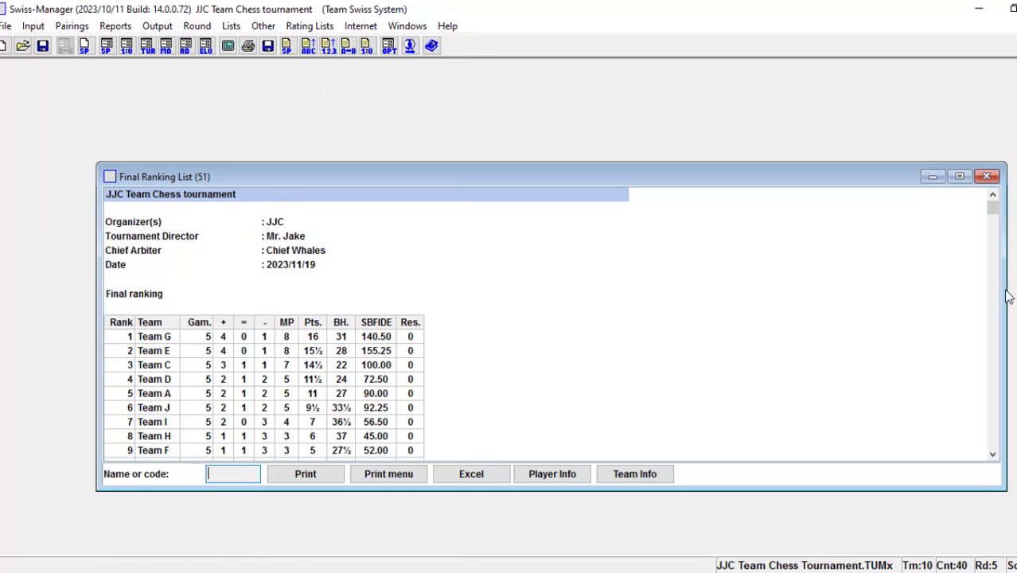
click(959, 176)
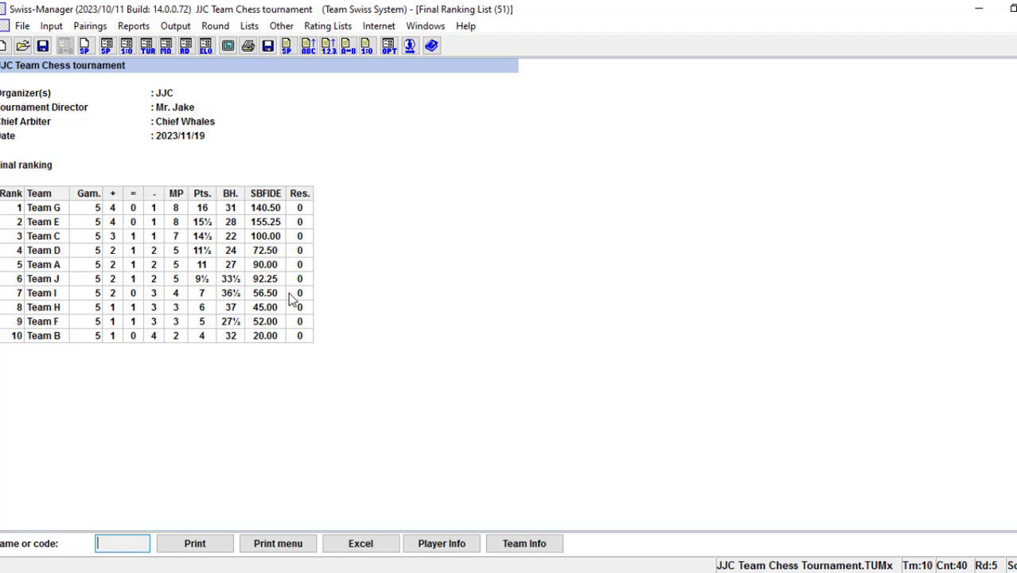
click(354, 222)
Step: Display the round 5 board pairings and results, and generate the board list for all boards with the existing sorting criteria
click(247, 26)
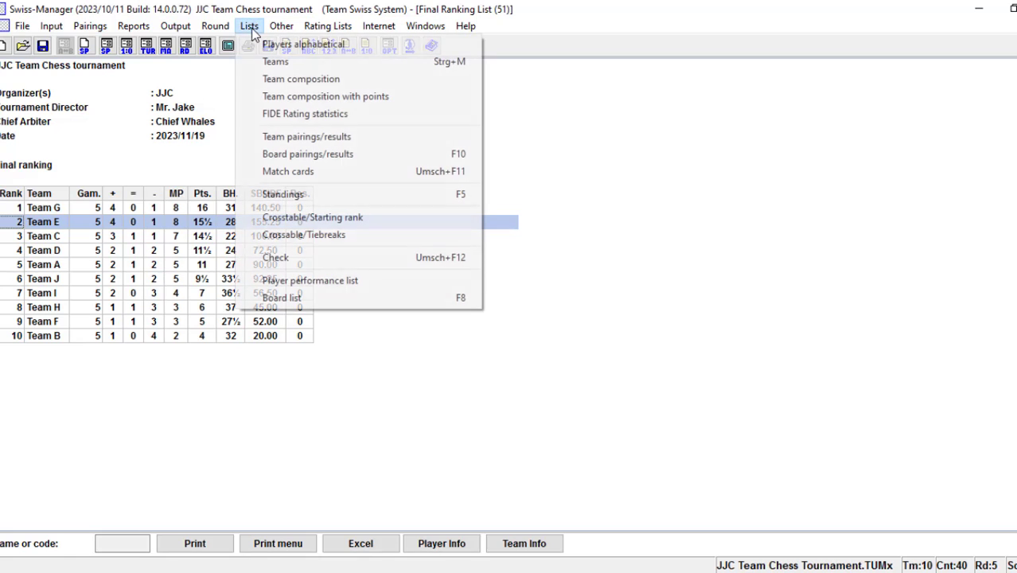
click(291, 157)
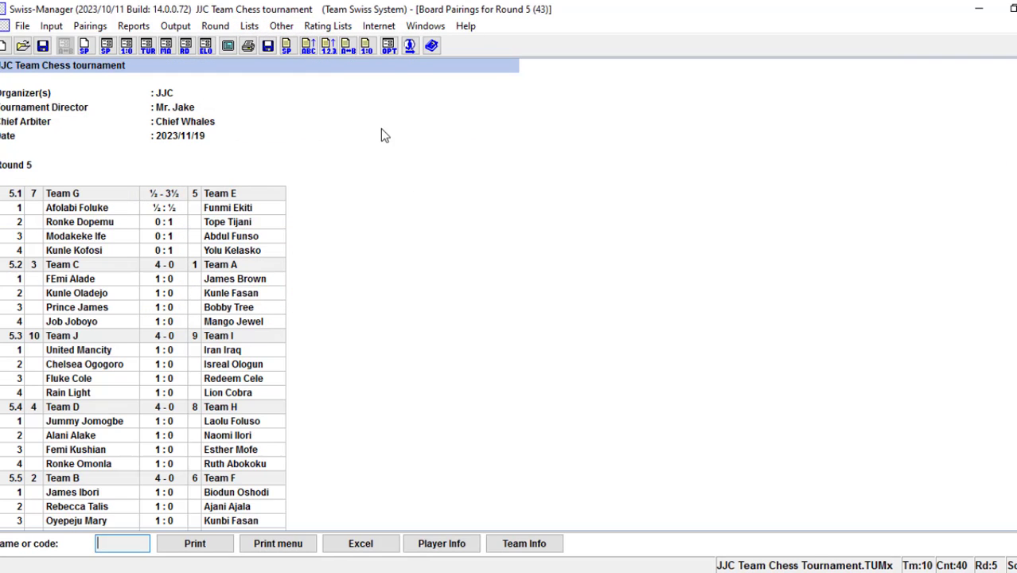
click(255, 28)
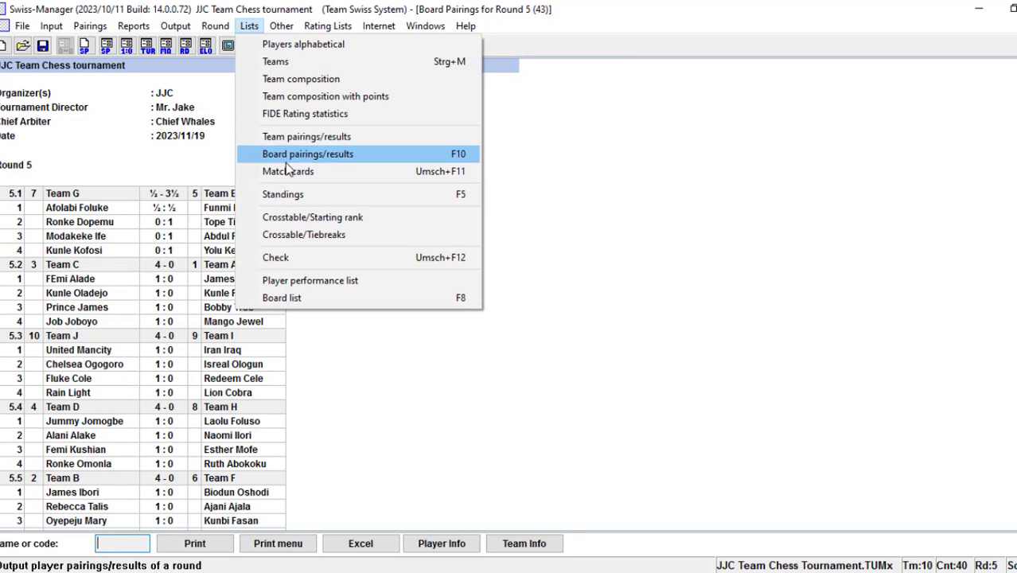
click(291, 299)
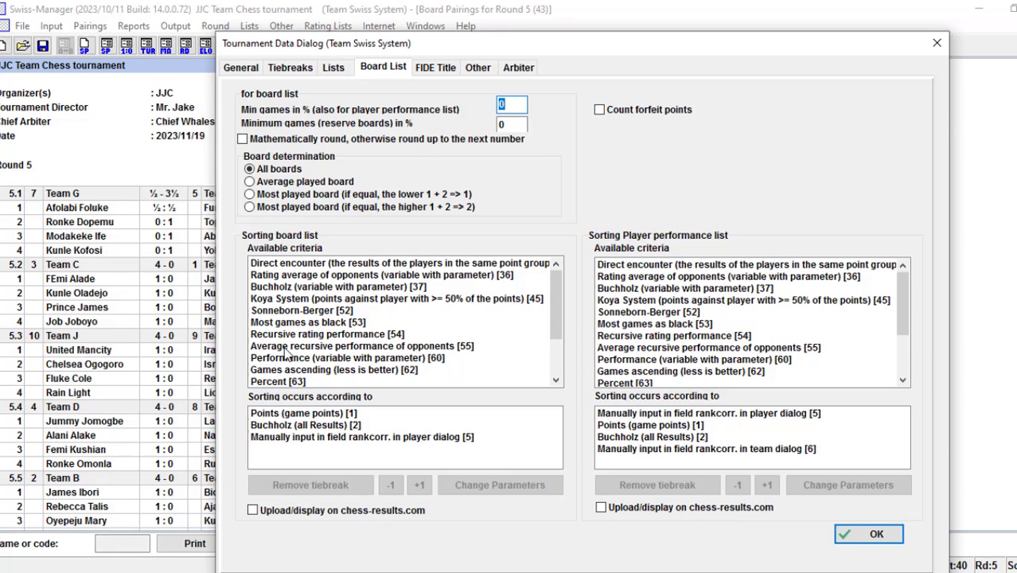
click(869, 541)
click(872, 538)
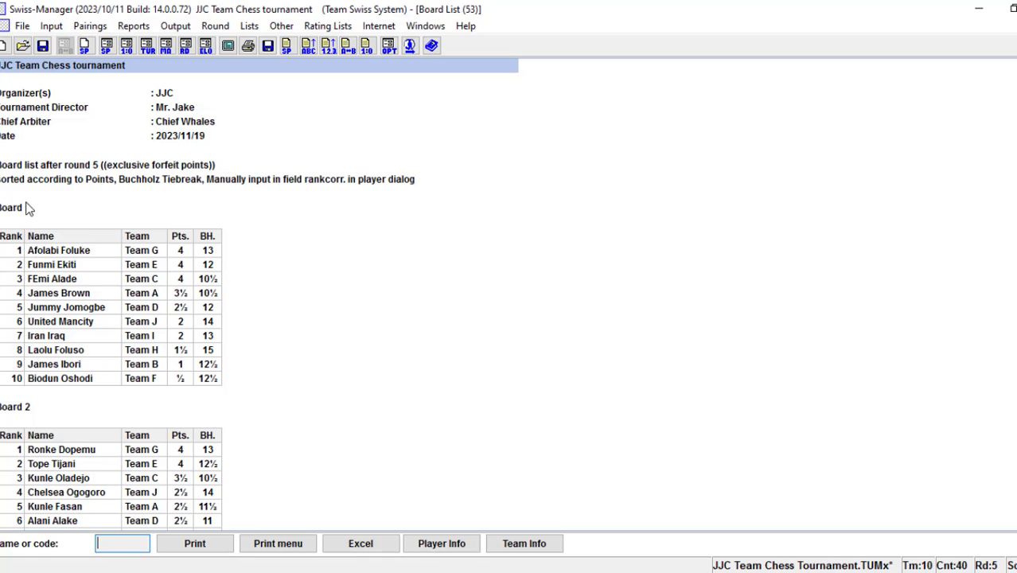
click(56, 253)
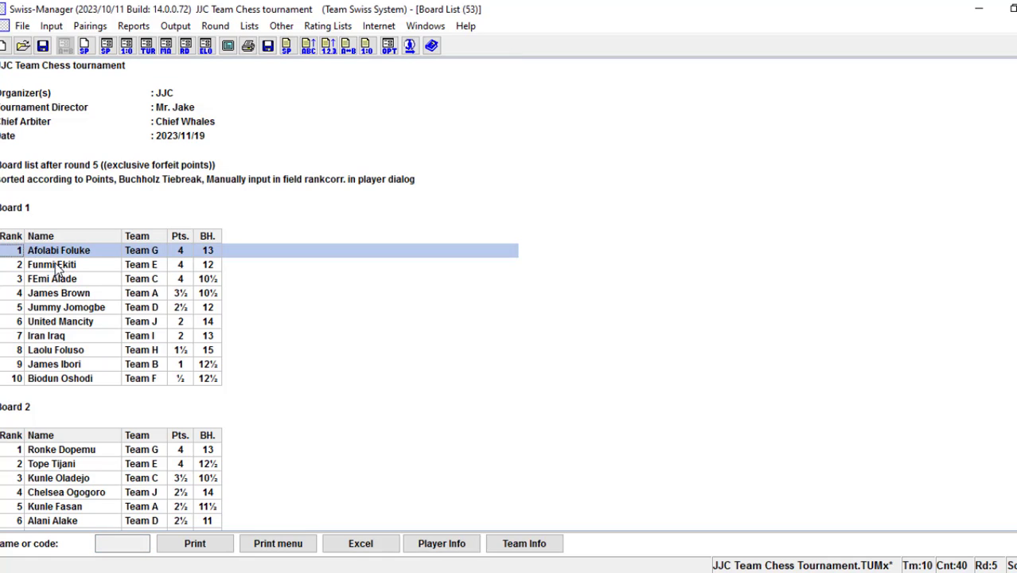
Step: Examine the top three ranked players on each of boards 1 to 4 in the board list, and close it
click(58, 267)
click(56, 276)
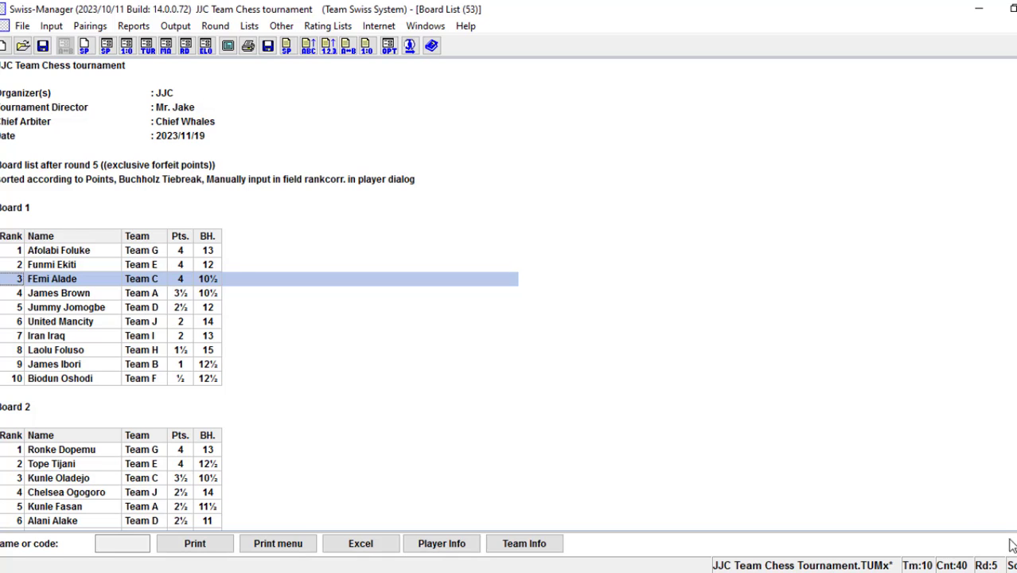
scroll(260, 293, down, 2)
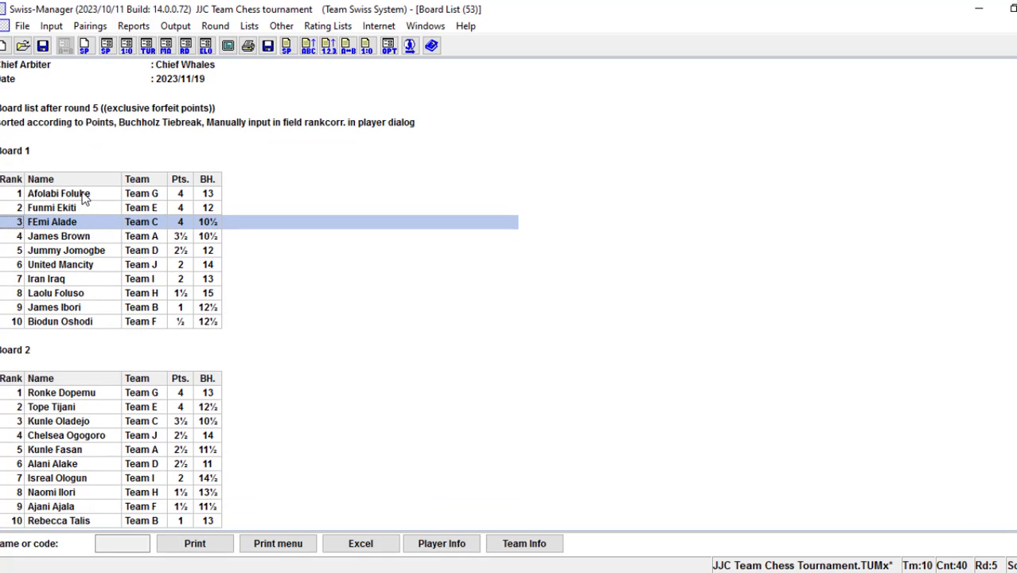
click(48, 393)
click(48, 406)
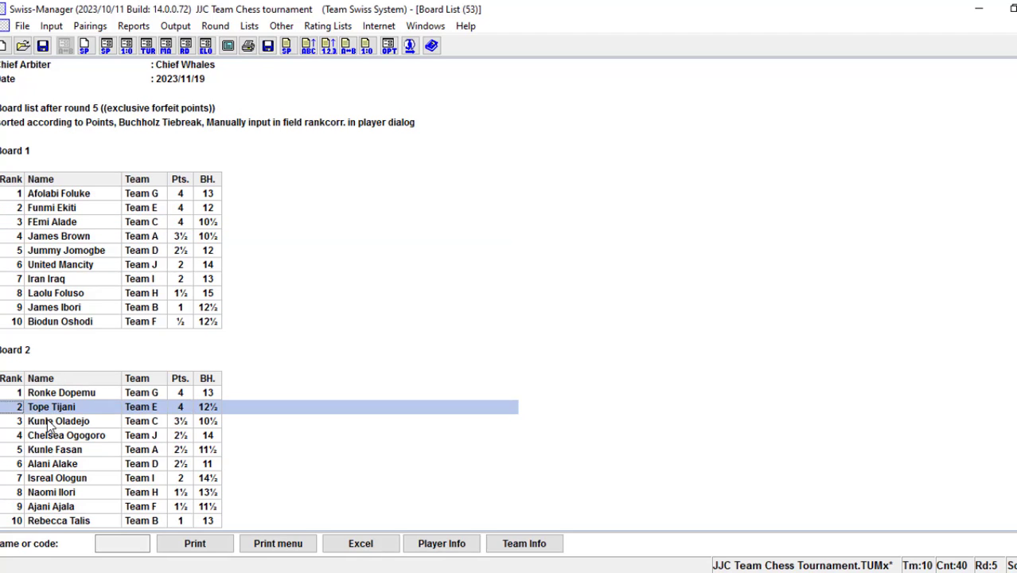
click(49, 421)
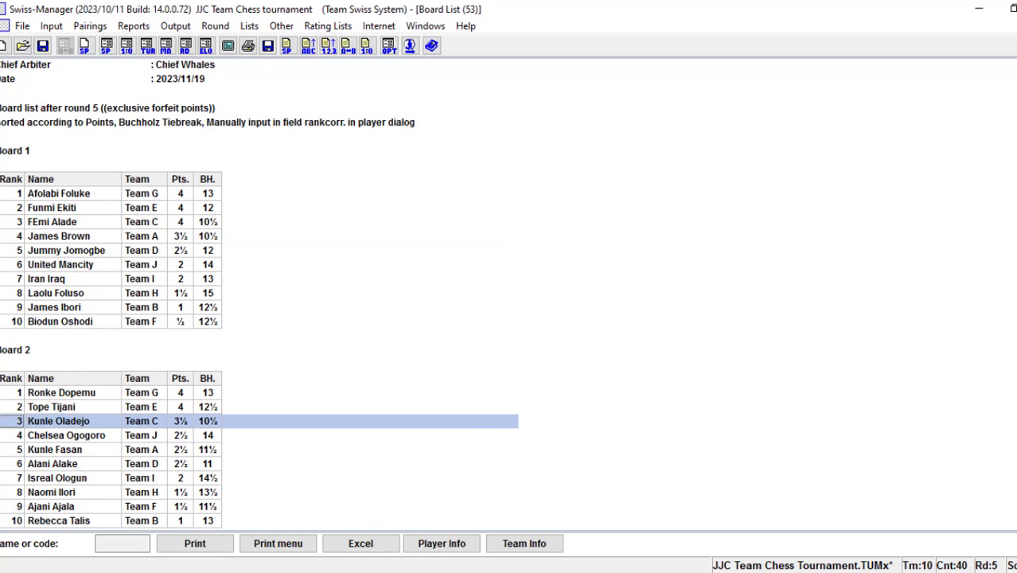
scroll(2, 254, down, 10)
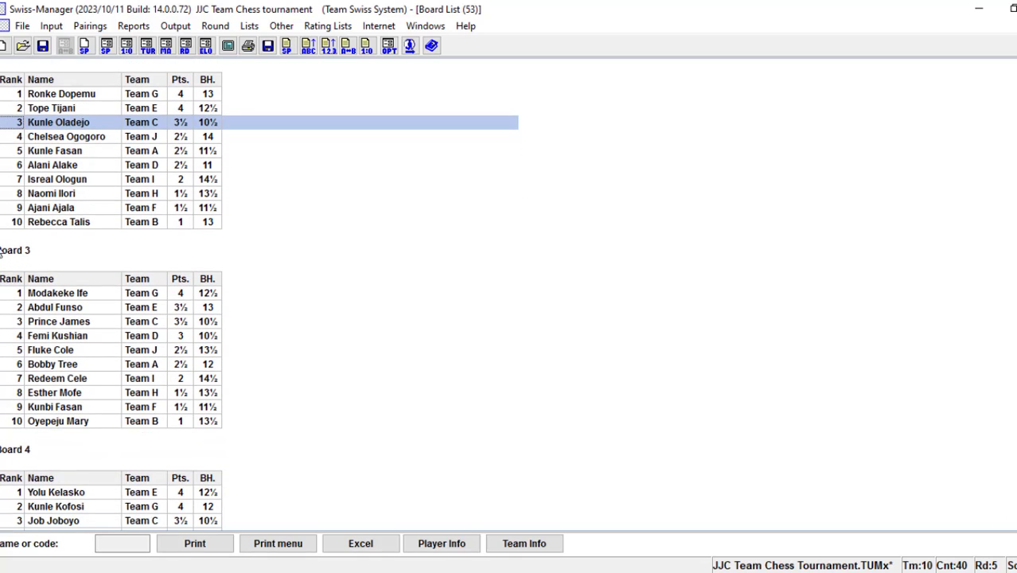
click(62, 322)
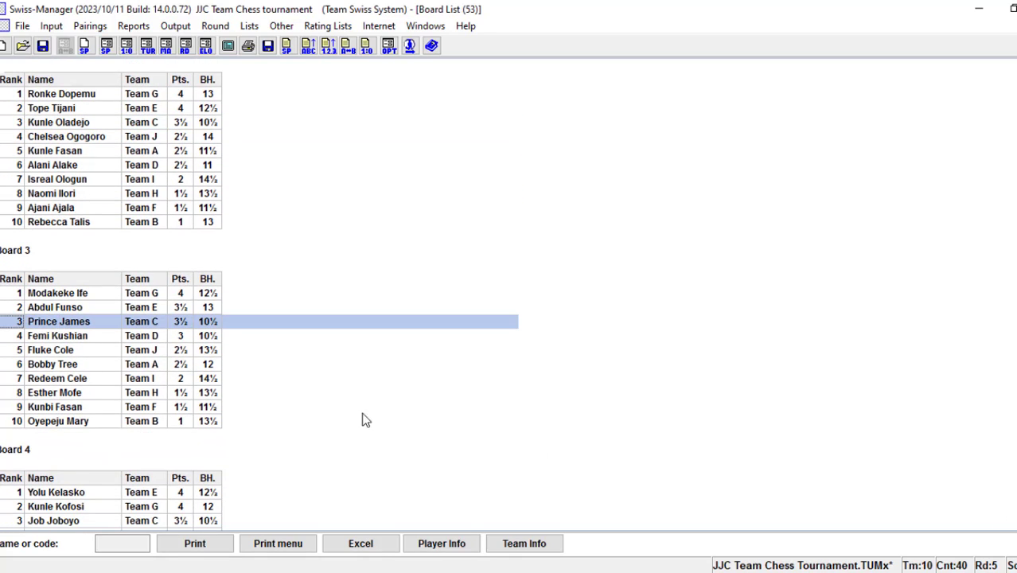
scroll(259, 292, down, 3)
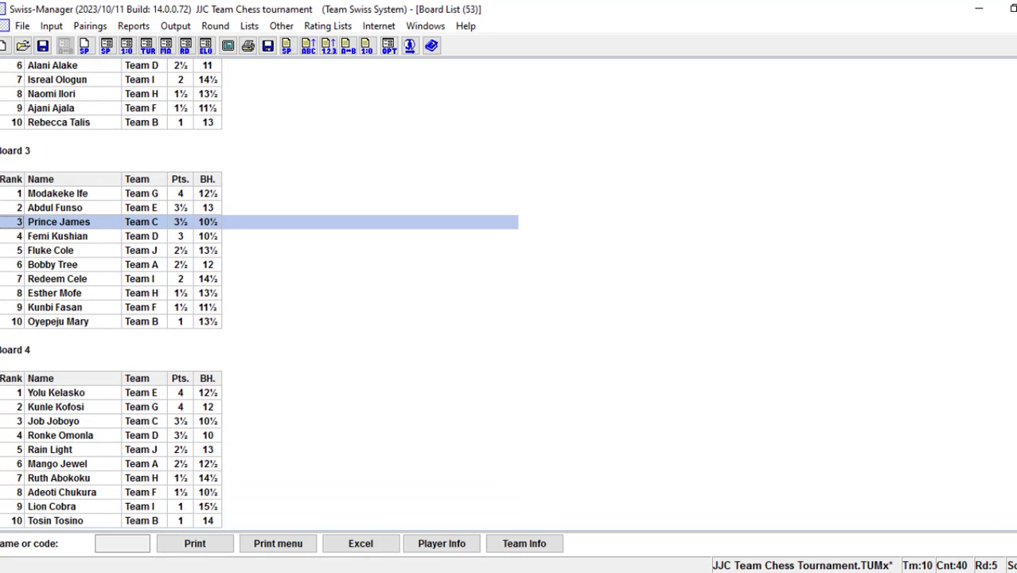
click(78, 392)
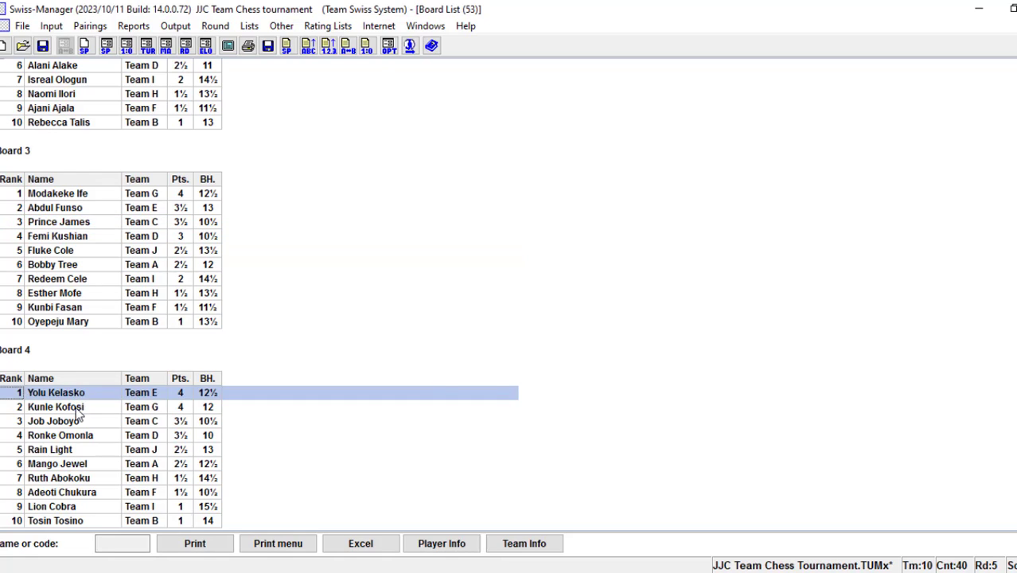
click(80, 407)
click(79, 421)
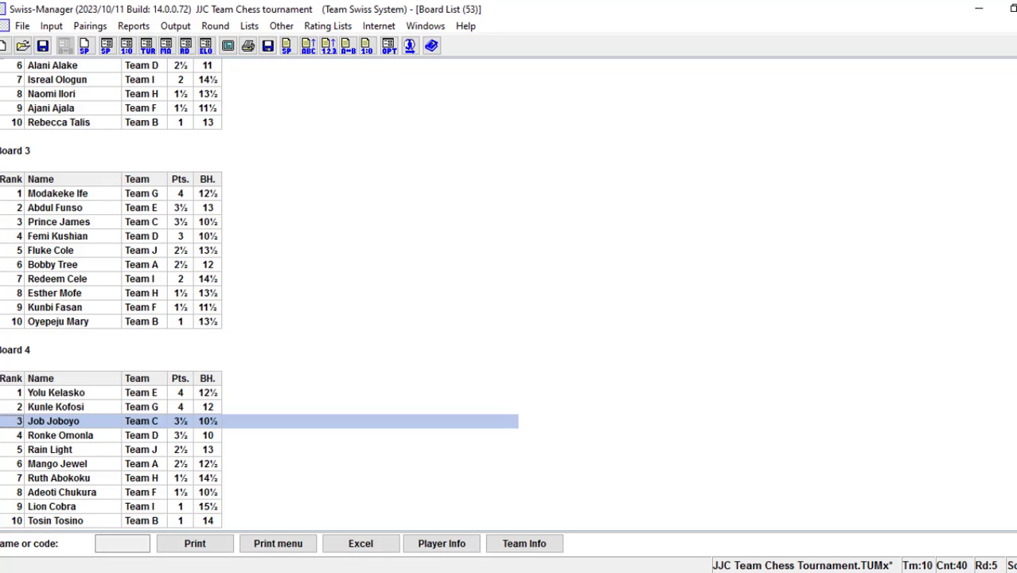
scroll(509, 293, up, 11)
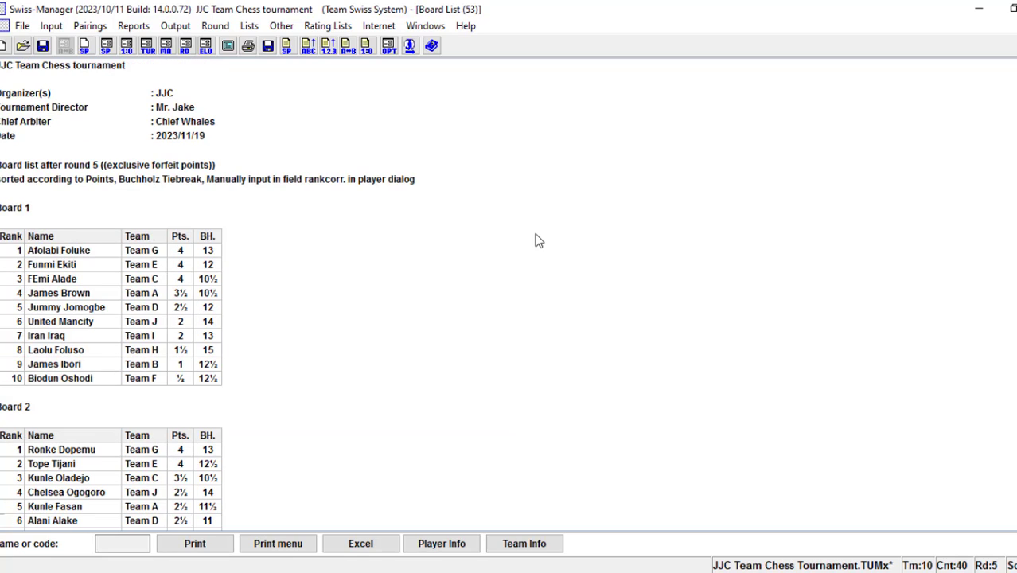
key(Escape)
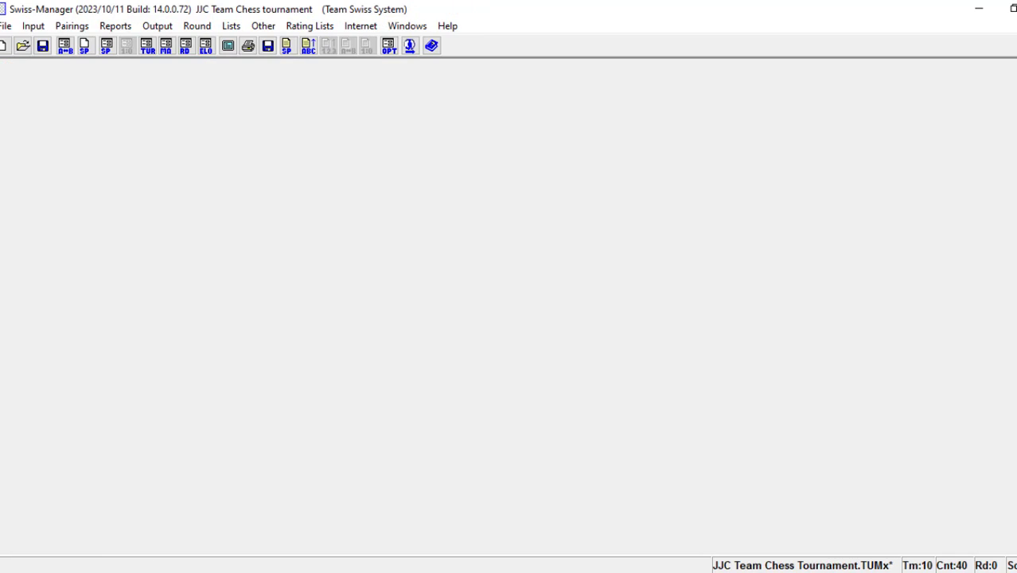
Step: Add Team K and Team L as teams 11 and 12 to the tournament's team list and accept the list
click(34, 27)
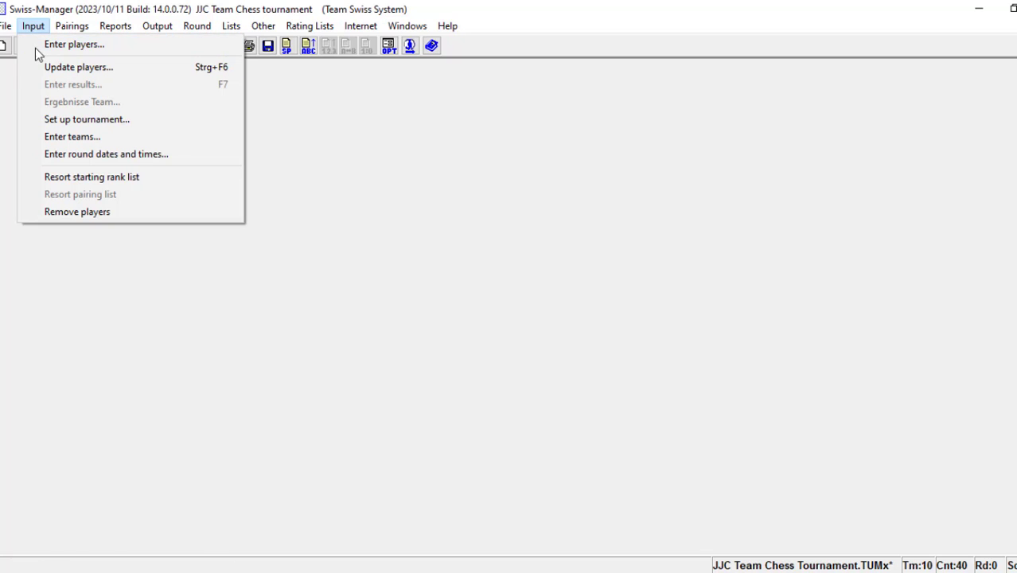
click(49, 136)
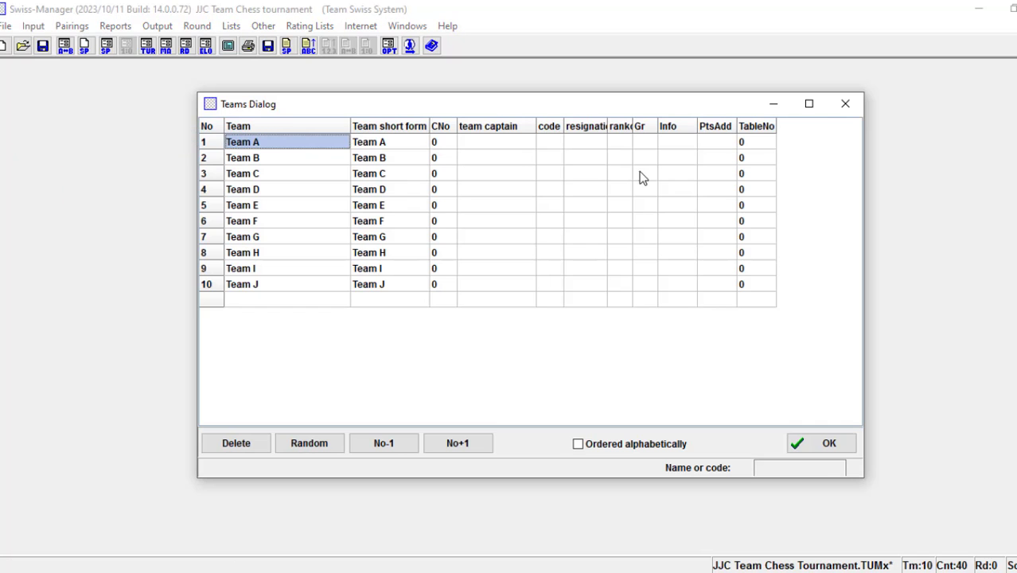
click(279, 300)
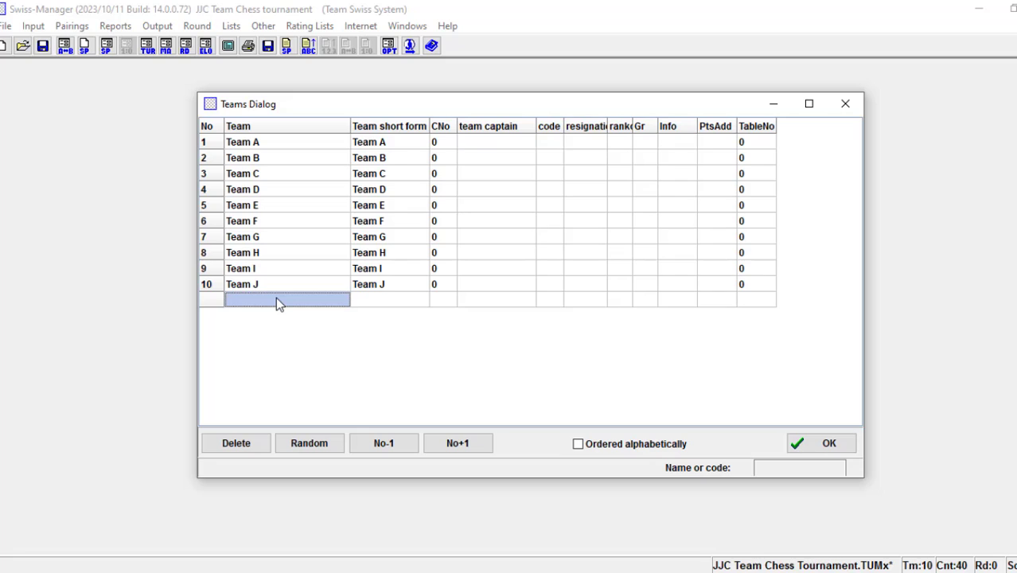
text(Team)
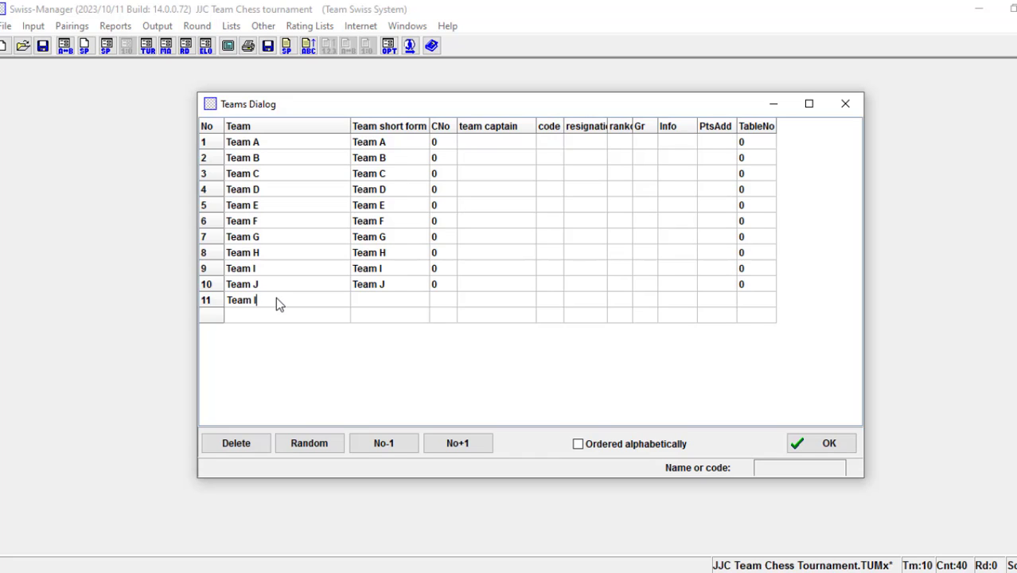
key(Return)
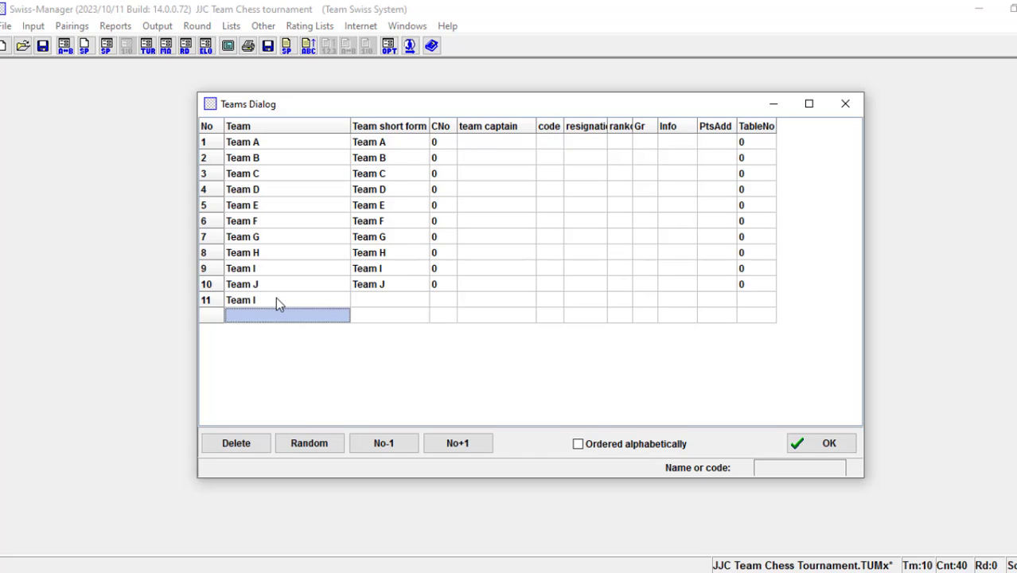
key(Up)
text(Tea)
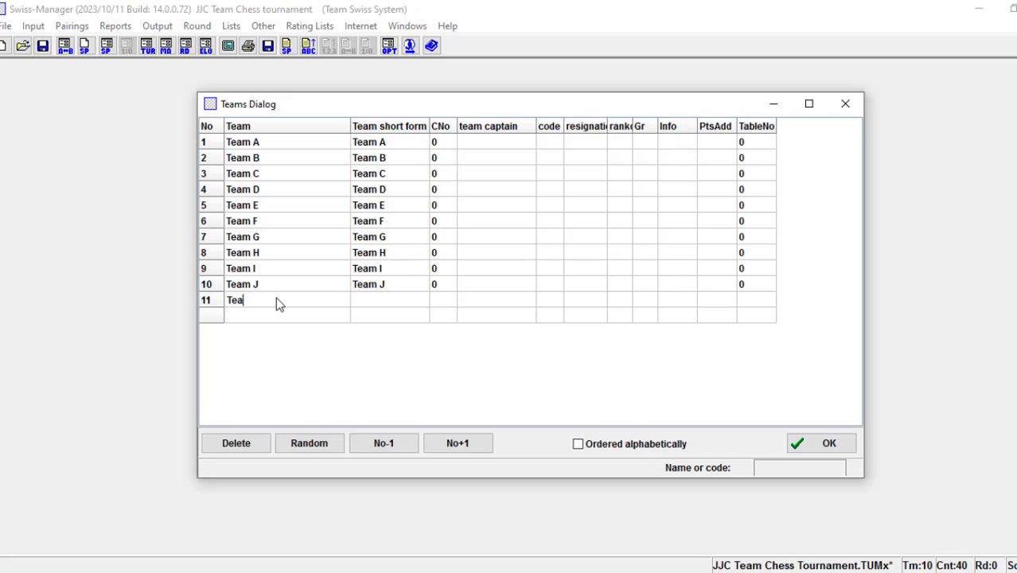
key(Return)
text(Team K)
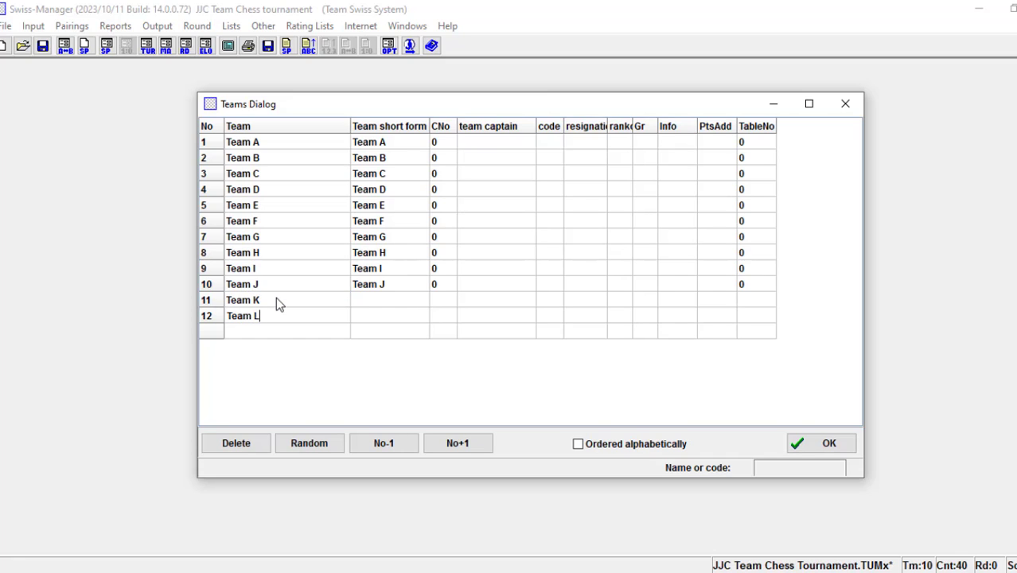
click(610, 343)
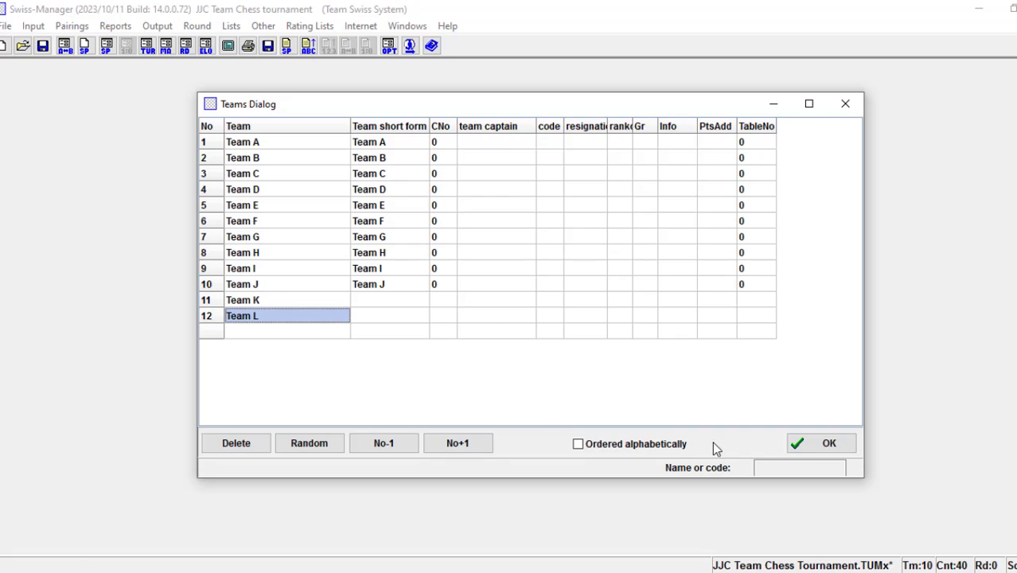
click(805, 443)
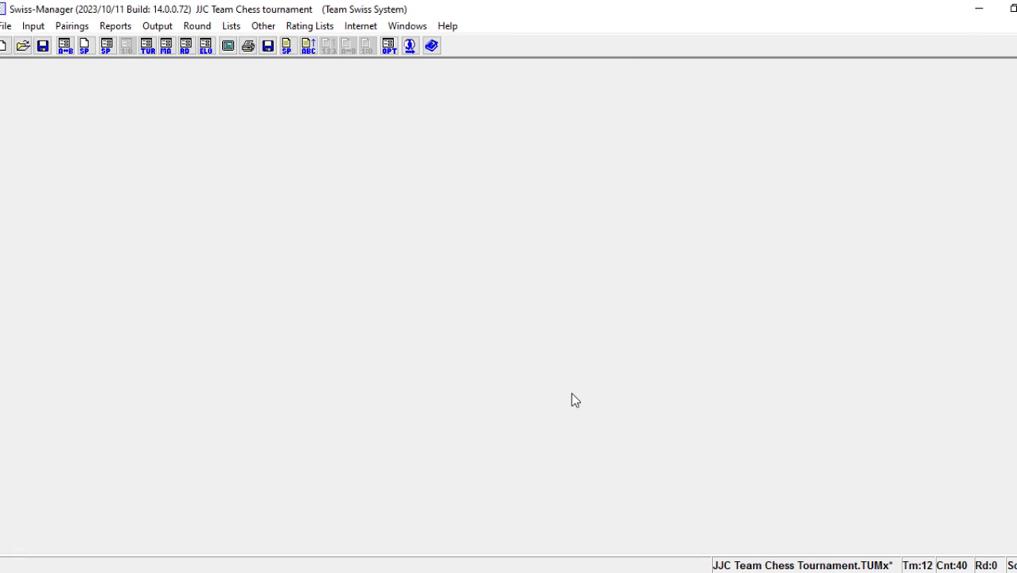
Step: Add four new players to Team K on boards 1 to 4, entering each one's name in the last-name field
click(34, 30)
click(71, 45)
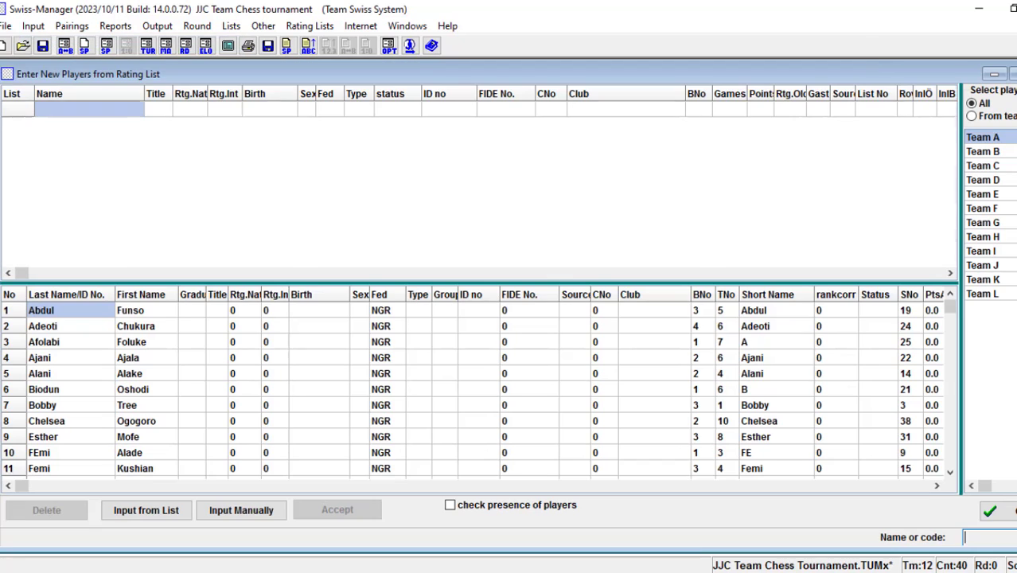
click(1009, 281)
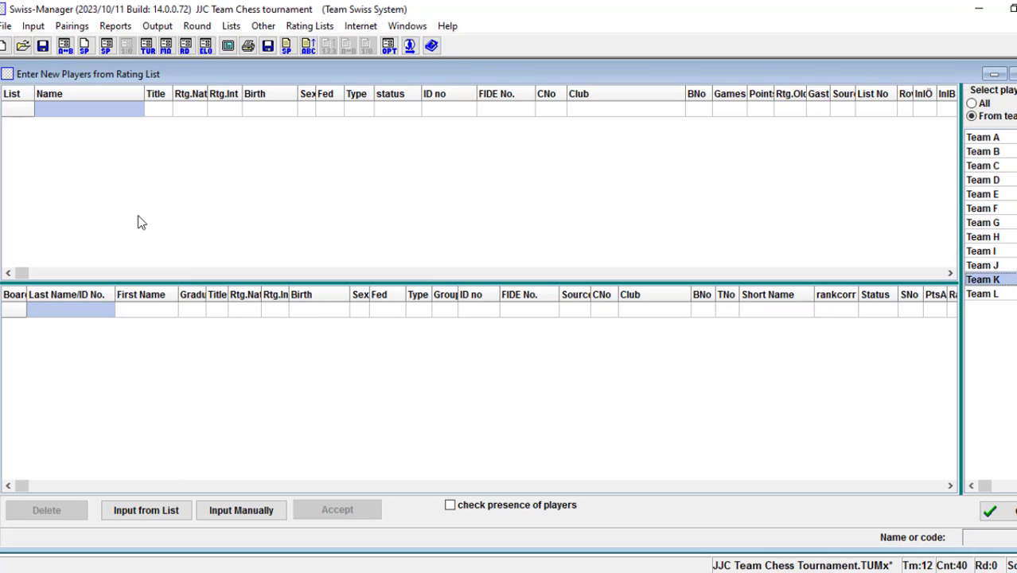
click(89, 313)
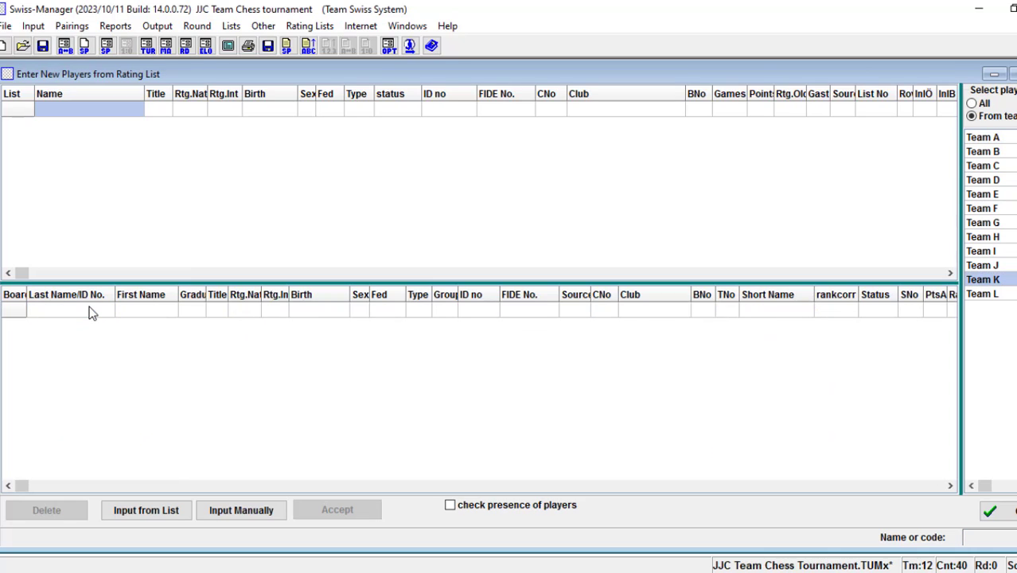
text(Mr H)
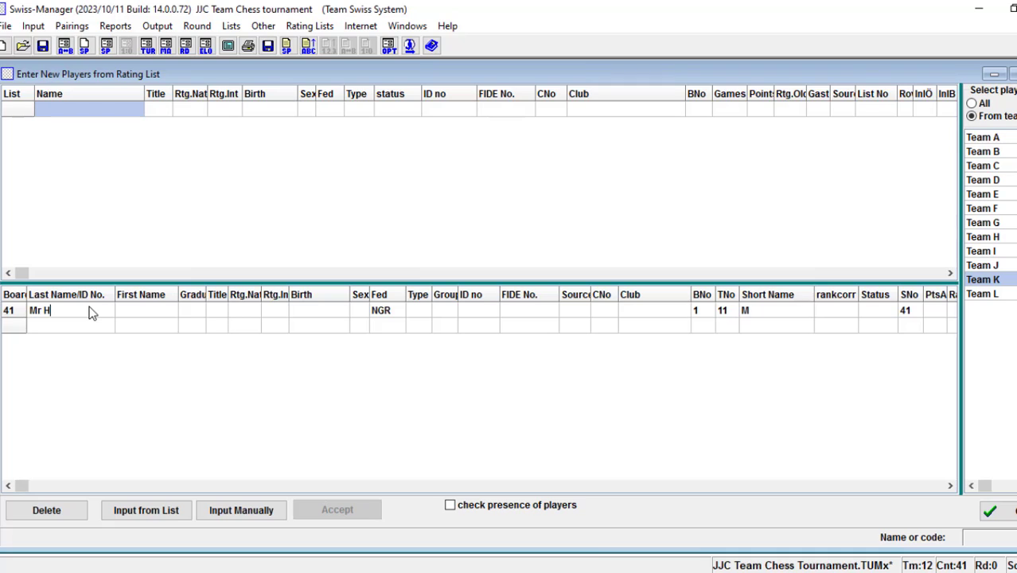
key(Return)
text(Mr Q)
key(Return)
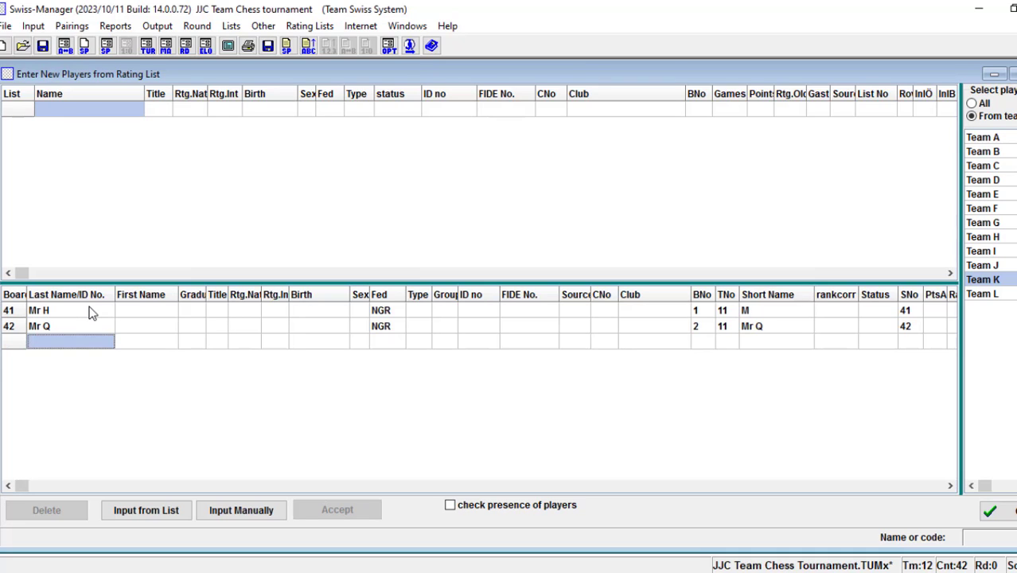
text(Mr R)
key(Return)
text(Mr O)
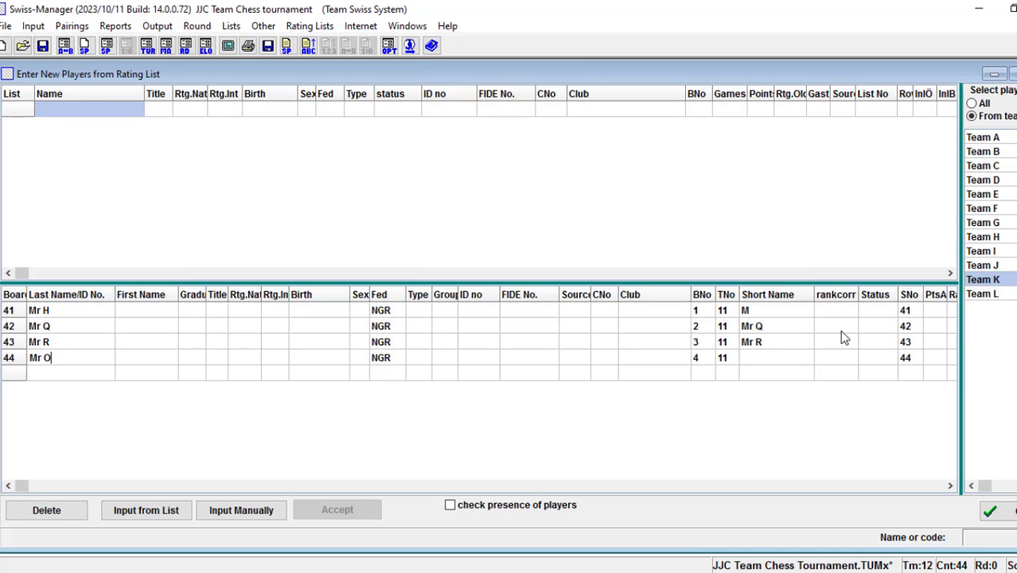
Step: Add Team L's first two players, entering only a last name for board 1 and both names for board 2
click(987, 292)
click(82, 309)
text(Mr Fish)
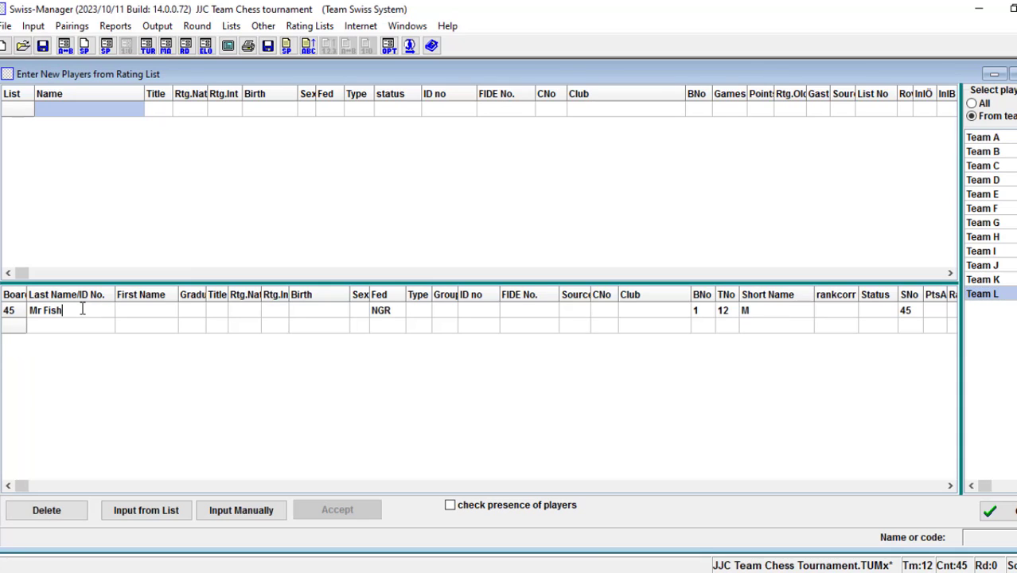
key(Return)
text(Panla)
key(Tab)
text(Kika)
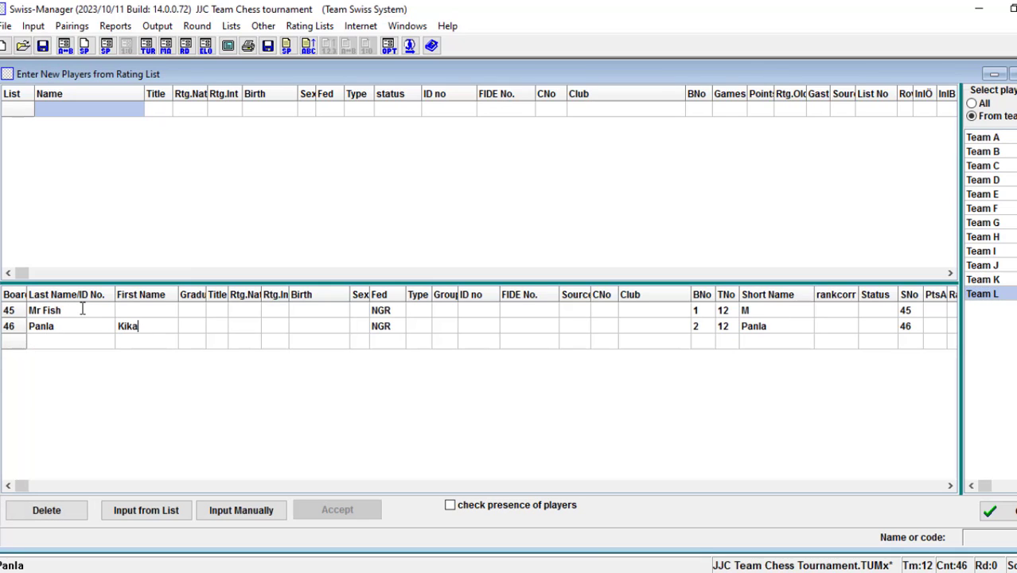
Step: Add Team L's board 3 and board 4 players with last and first names, and accept the player entries
key(Return)
text(Kote)
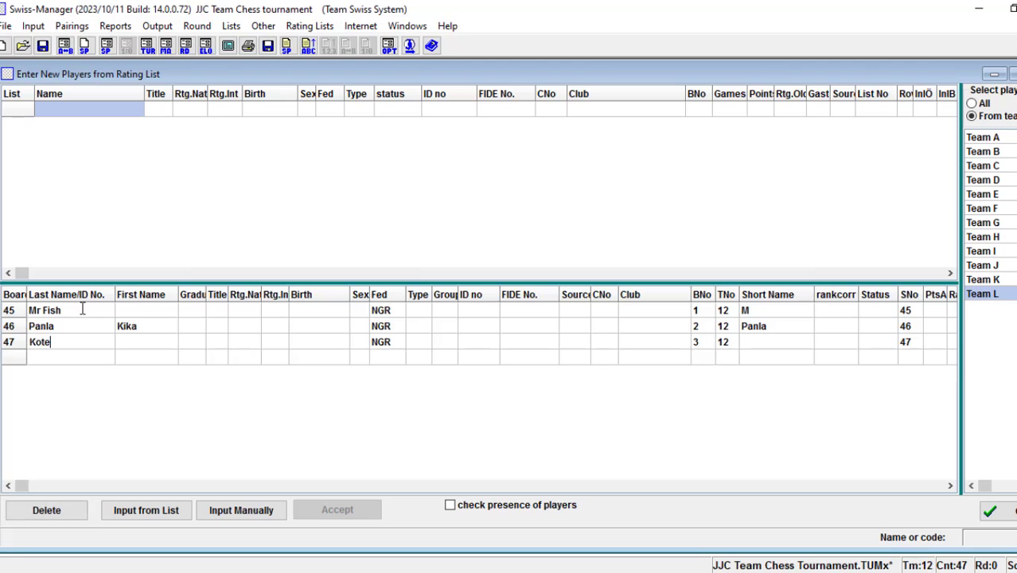
key(Tab)
text(Eja)
key(Return)
text(Panmo)
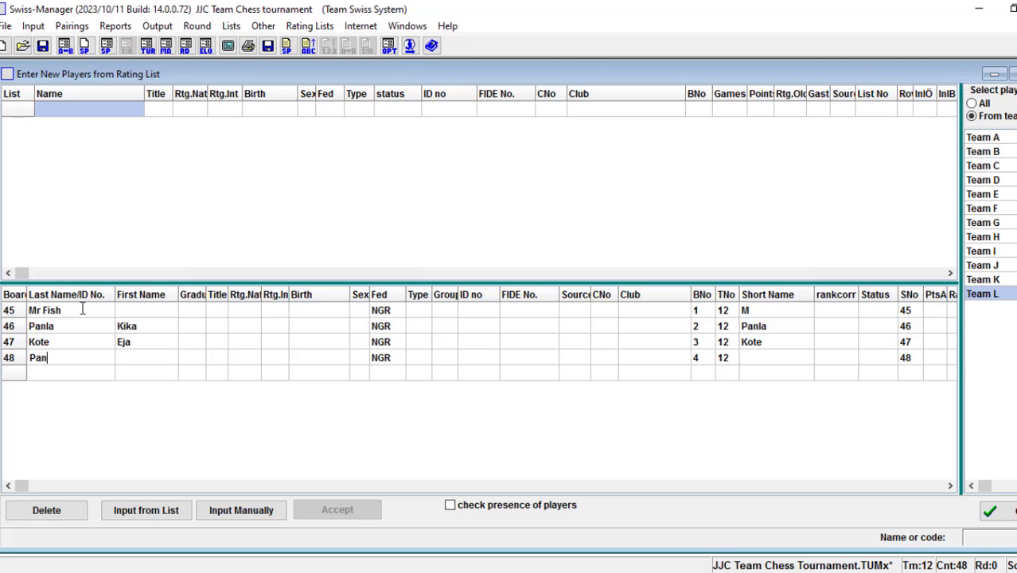
key(Tab)
text(Awo)
key(Return)
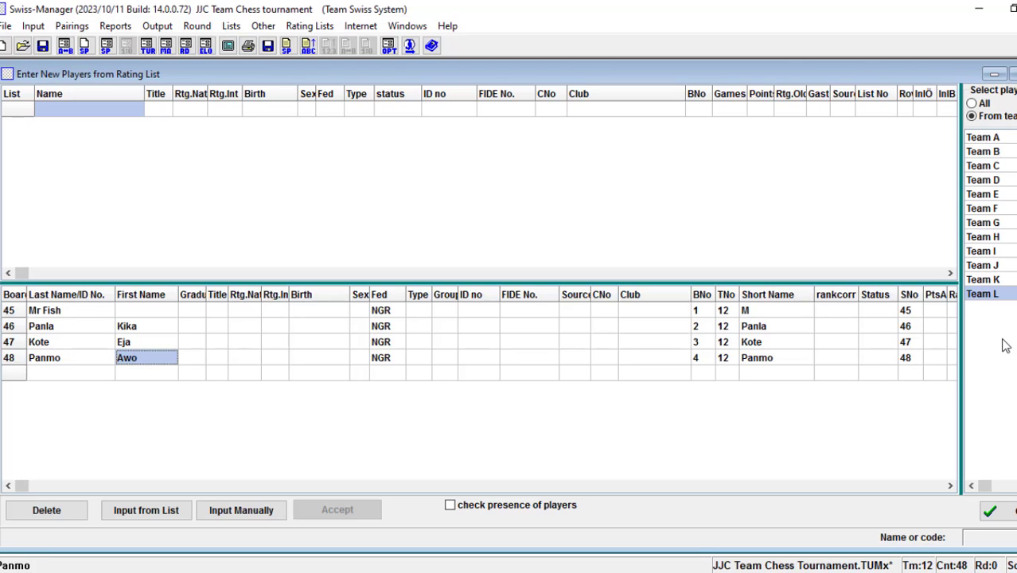
click(989, 511)
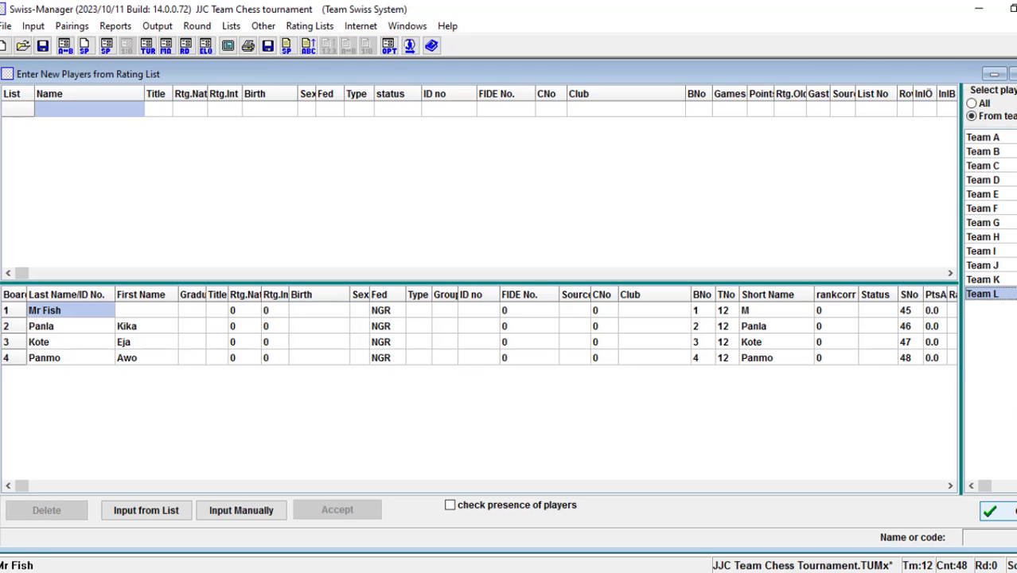